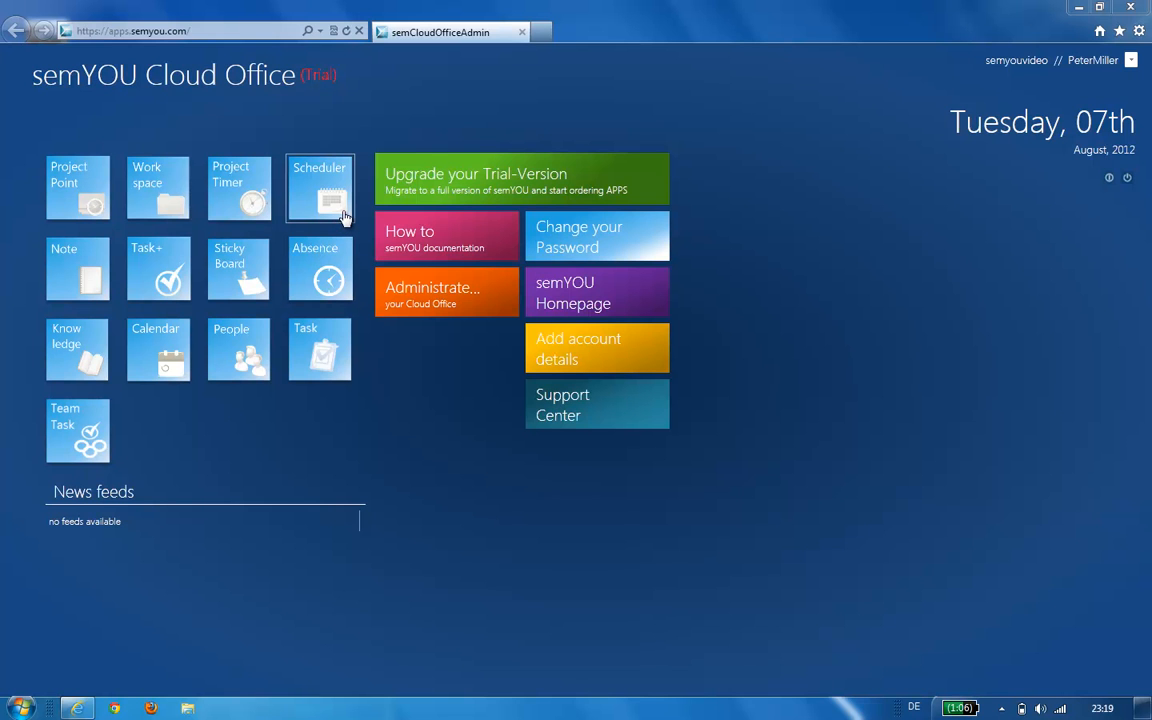
- Launch the Scheduler app from the semYOU Cloud Office start page
click(343, 217)
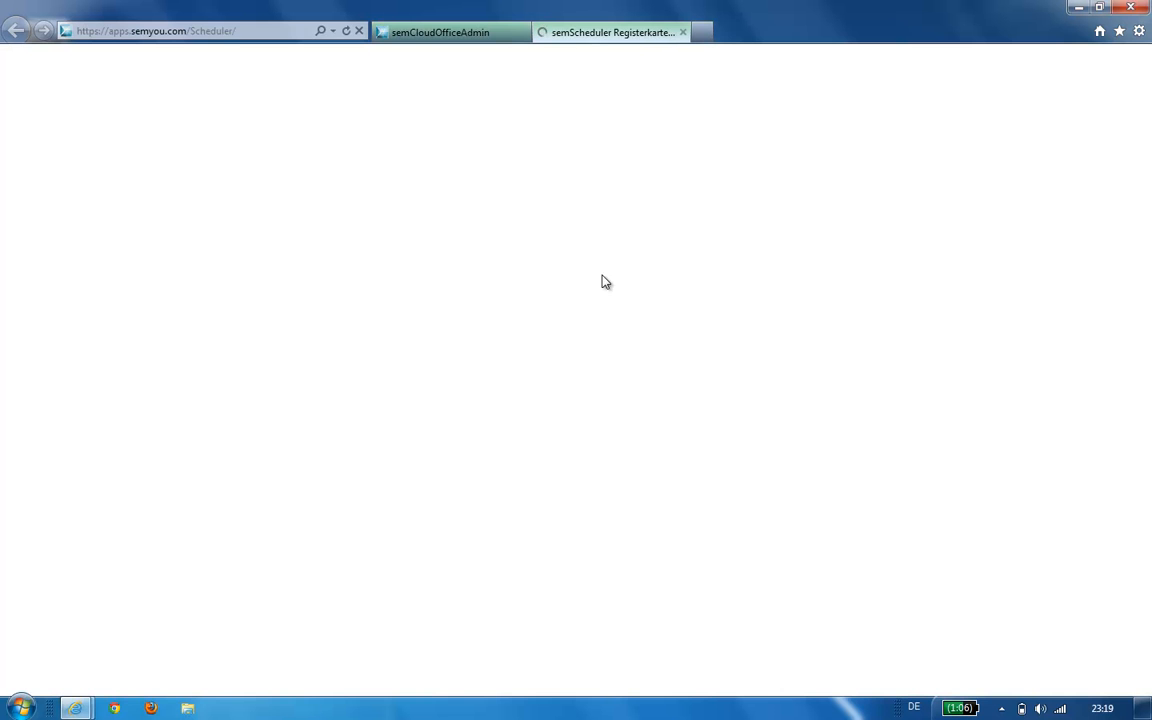
- Log in to semYOU Scheduler with the company name, username and account password
text(se)
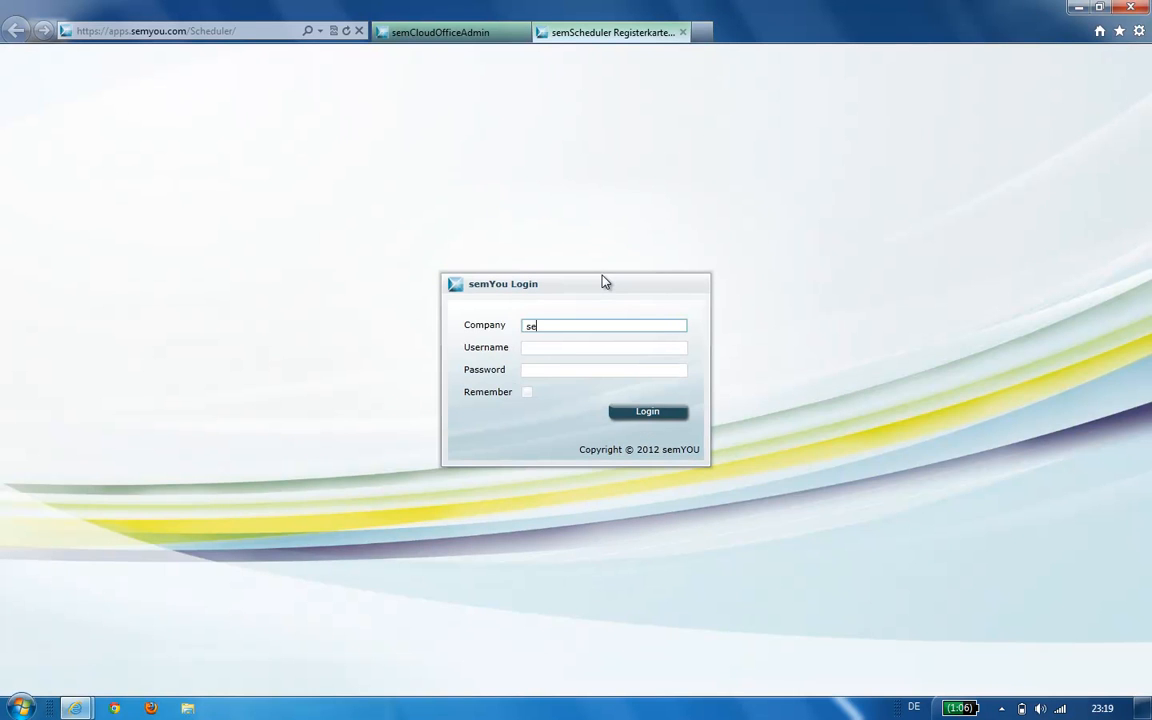
text(myouvideo)
key(Tab)
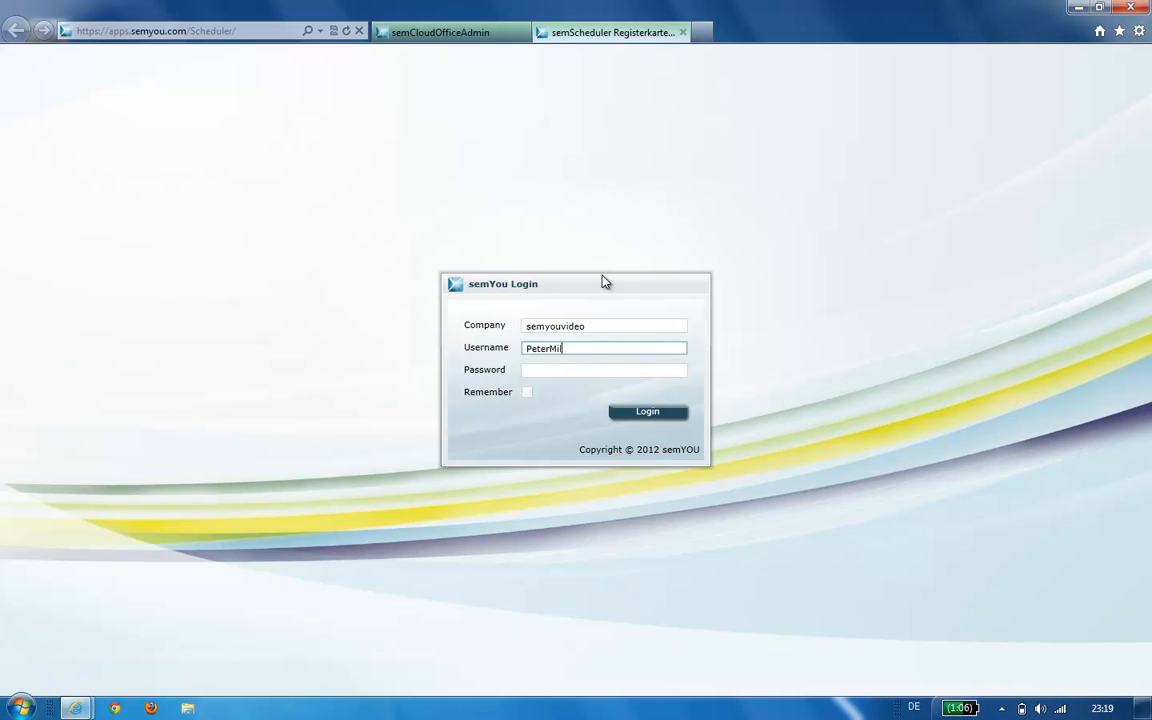
key(Tab)
text(*******)
key(Return)
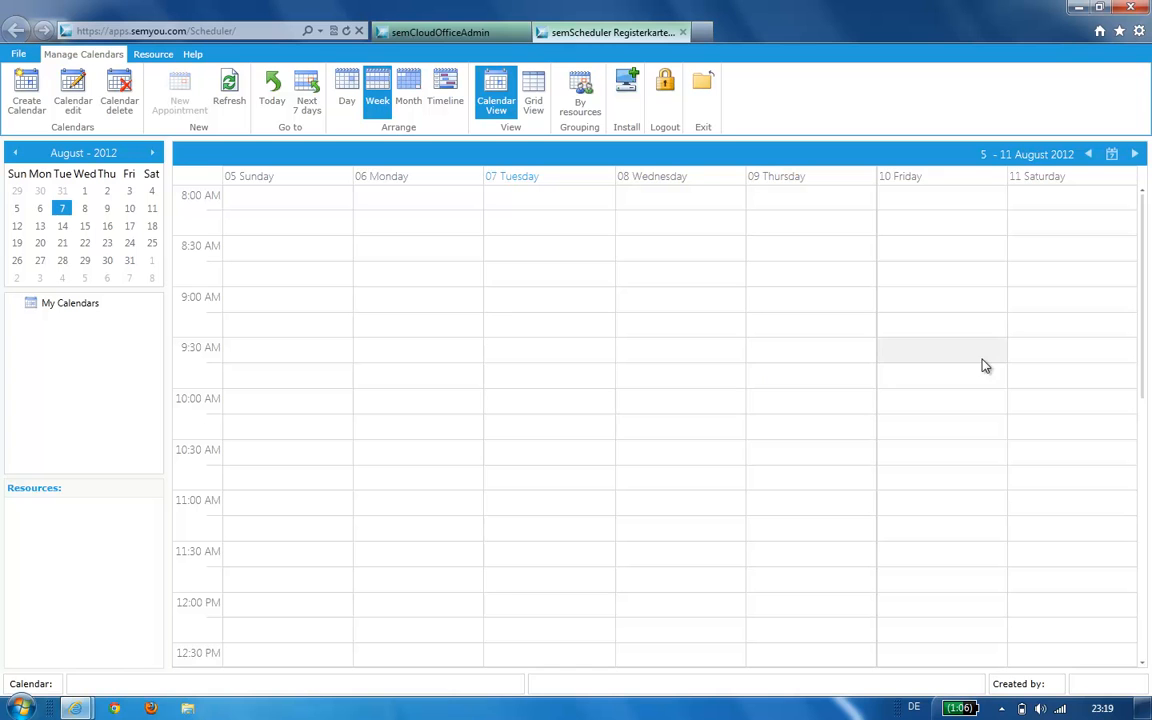
click(414, 84)
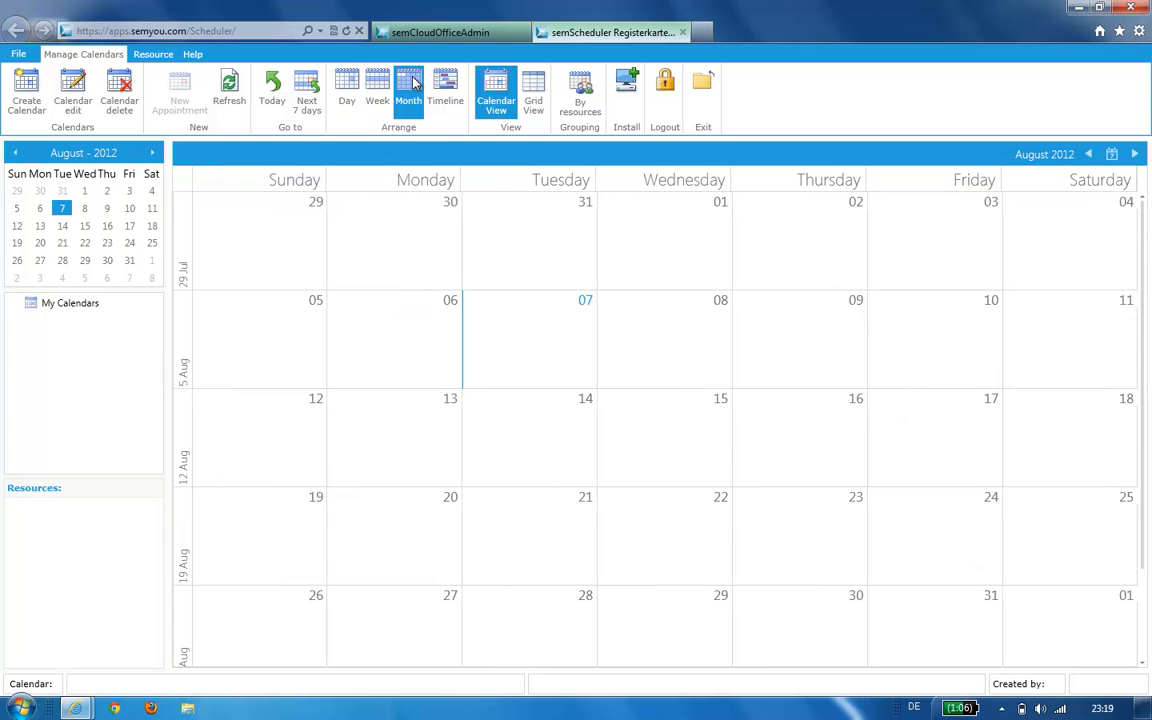
click(355, 84)
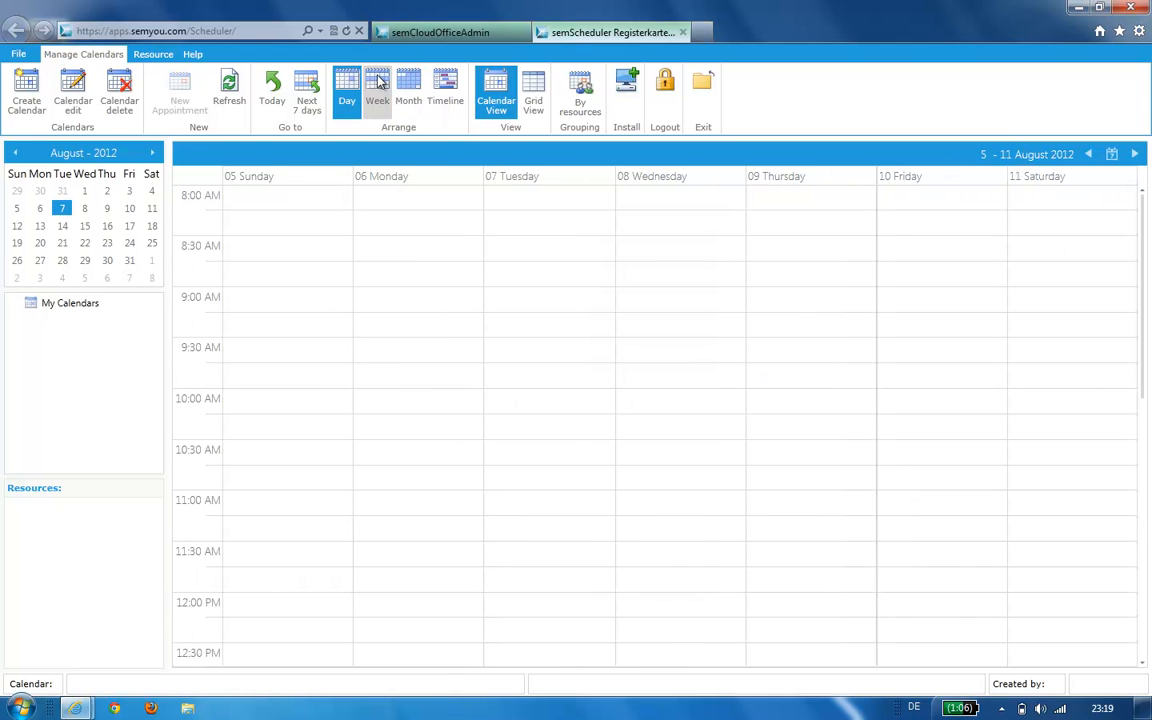
click(378, 84)
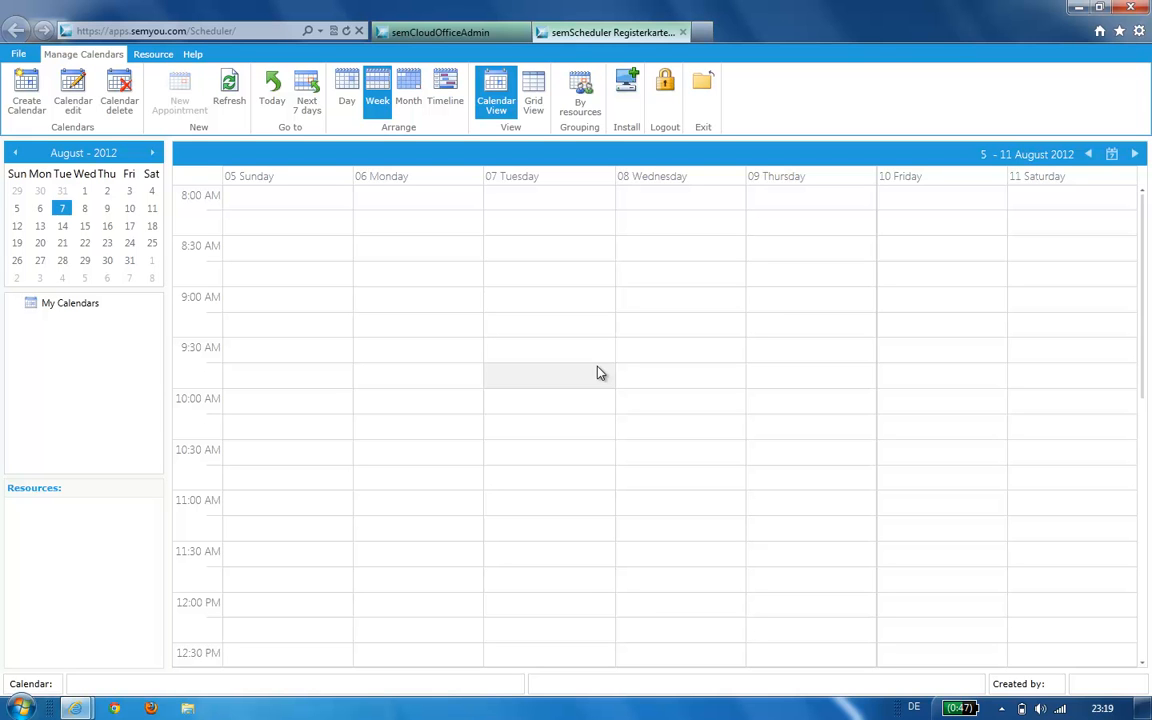
- Start a calendar named semyou.screencast shared with semyouvideo, semyou.marketing and semyou.programming
click(30, 90)
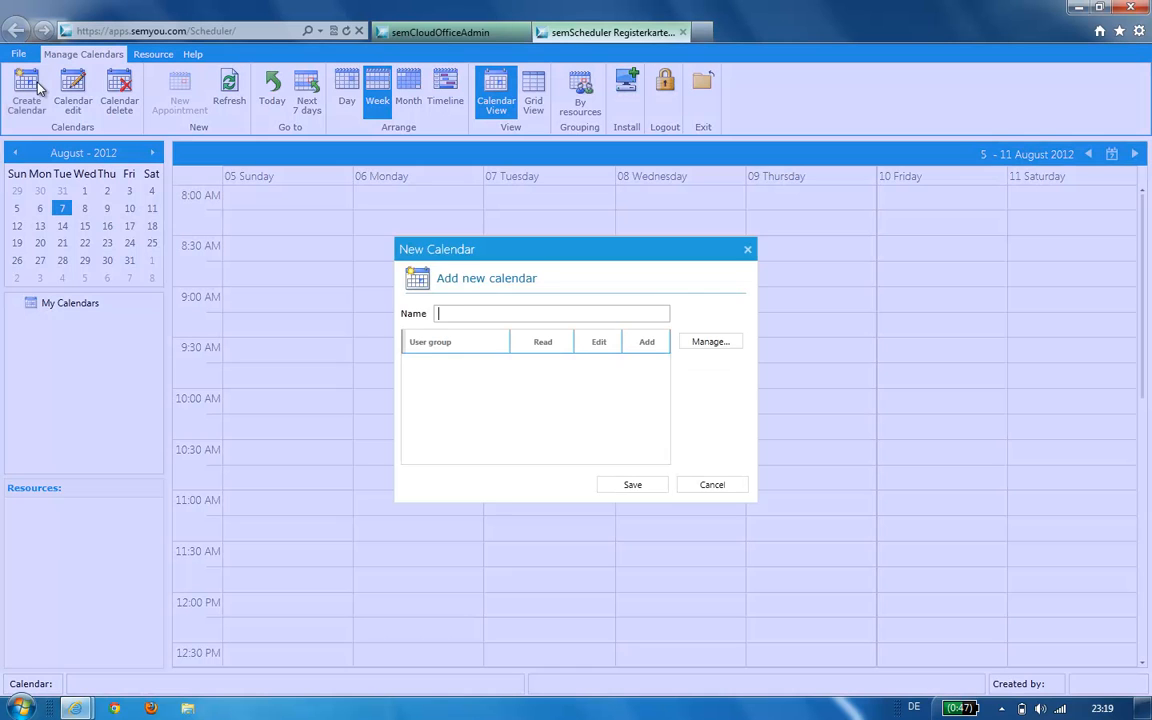
text(semyou.screencast)
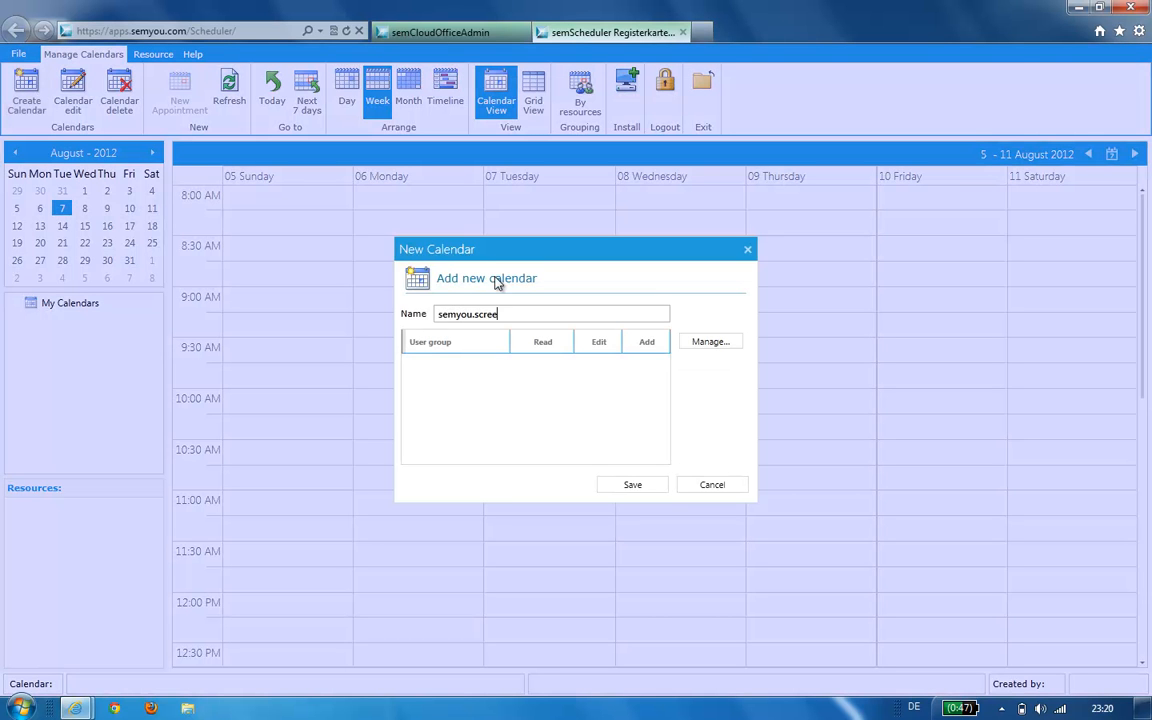
click(719, 345)
click(470, 254)
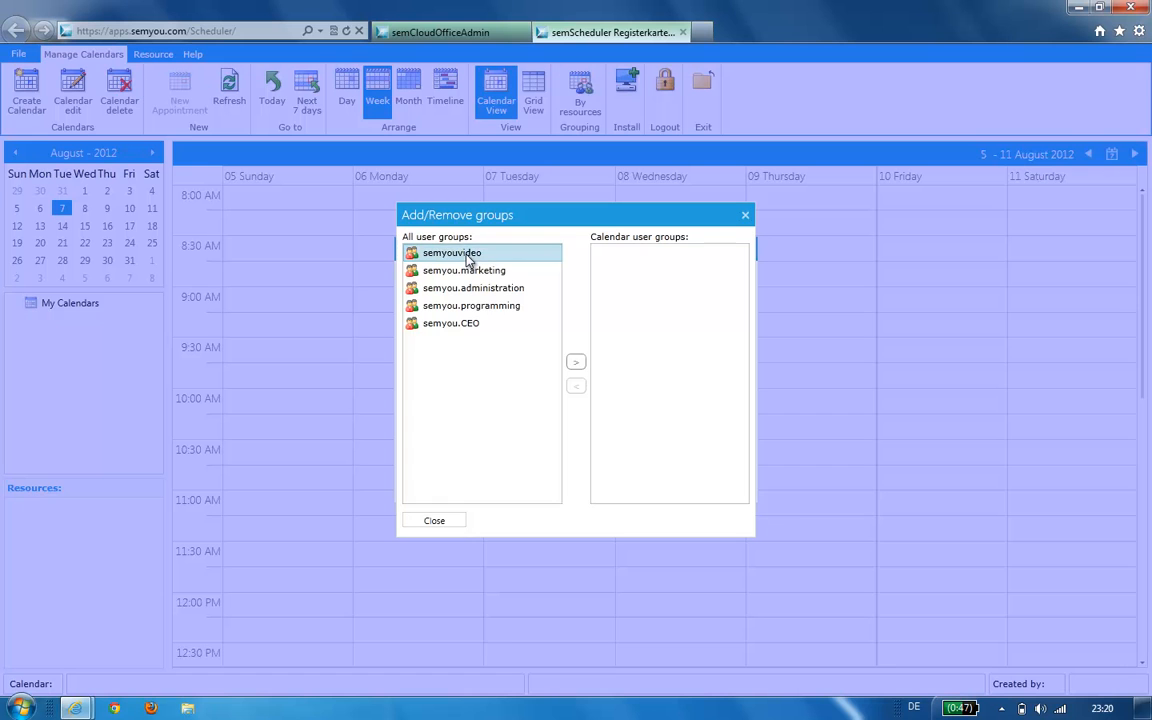
click(575, 362)
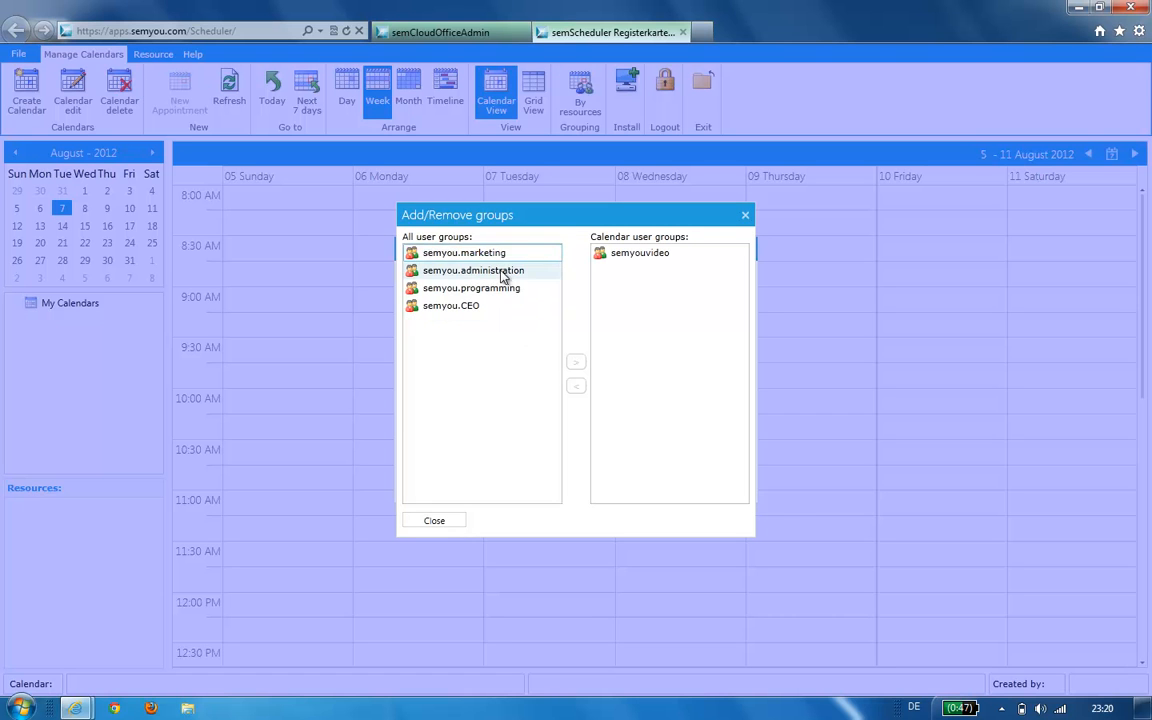
click(498, 255)
click(575, 362)
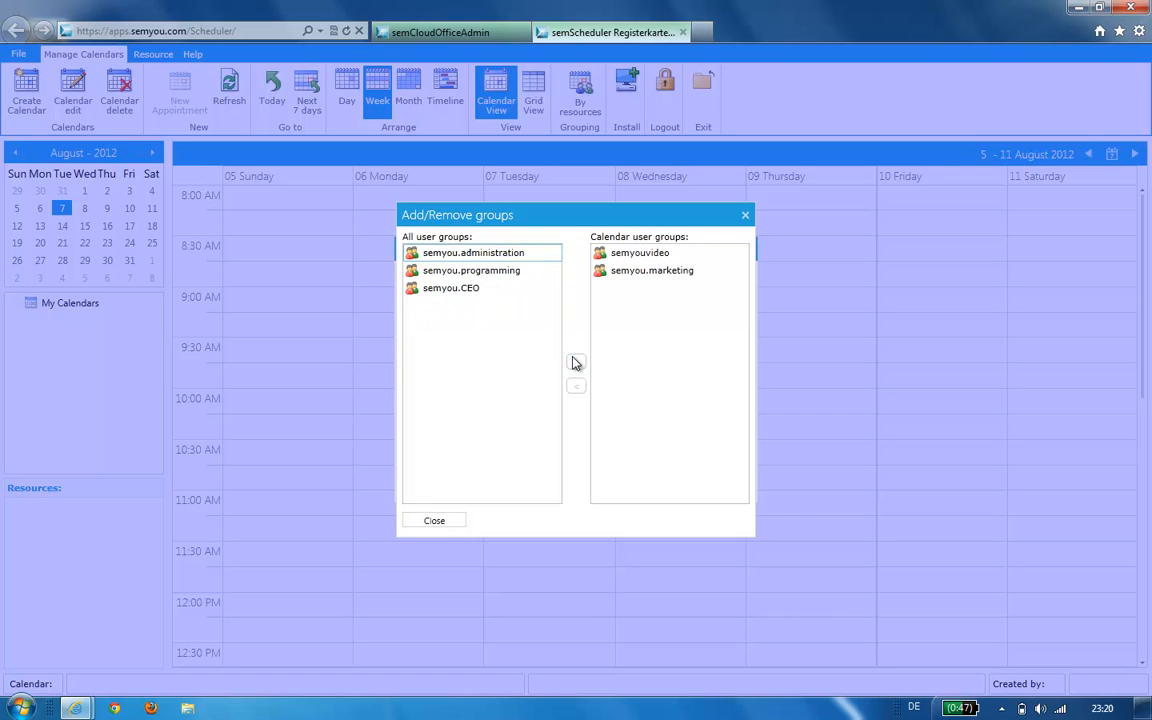
click(493, 272)
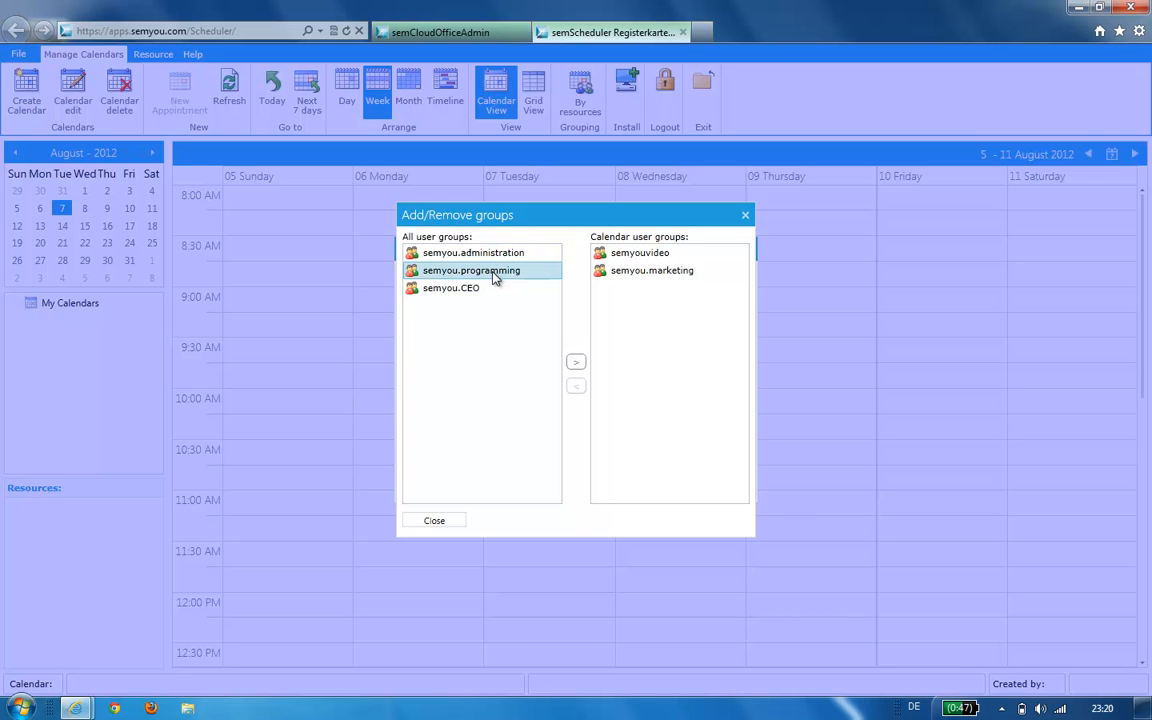
click(575, 362)
- Remove semyou.programming from the calendar's groups and add it back
click(656, 289)
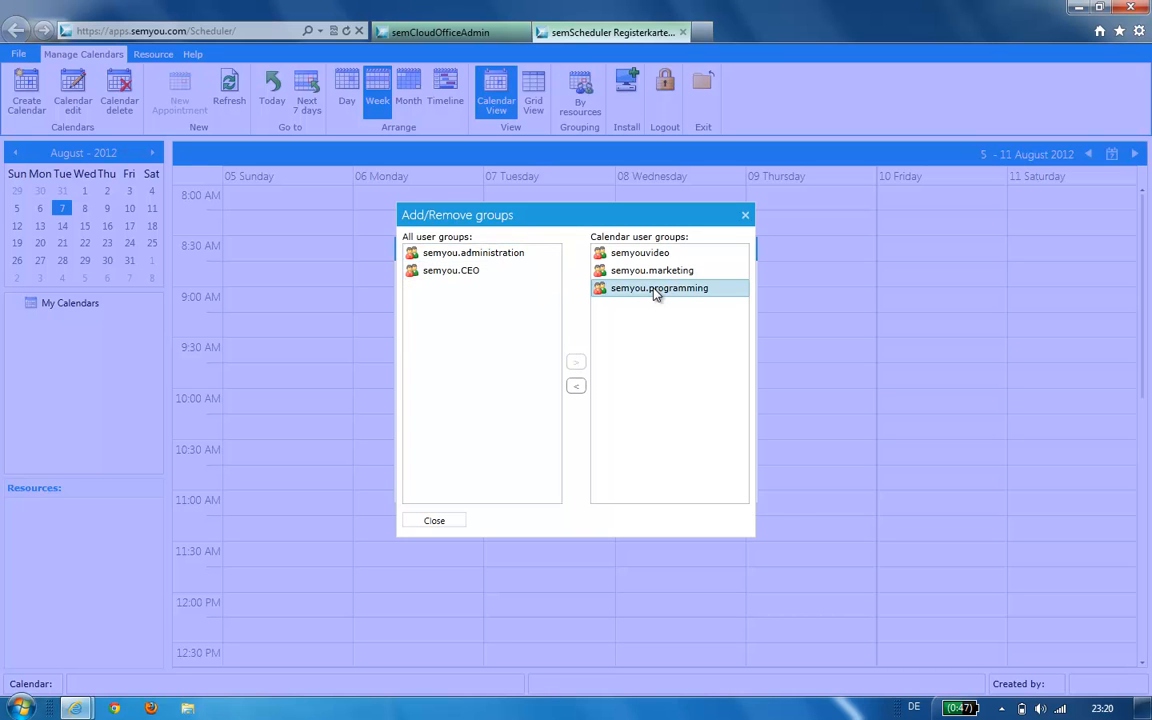
click(579, 390)
click(444, 290)
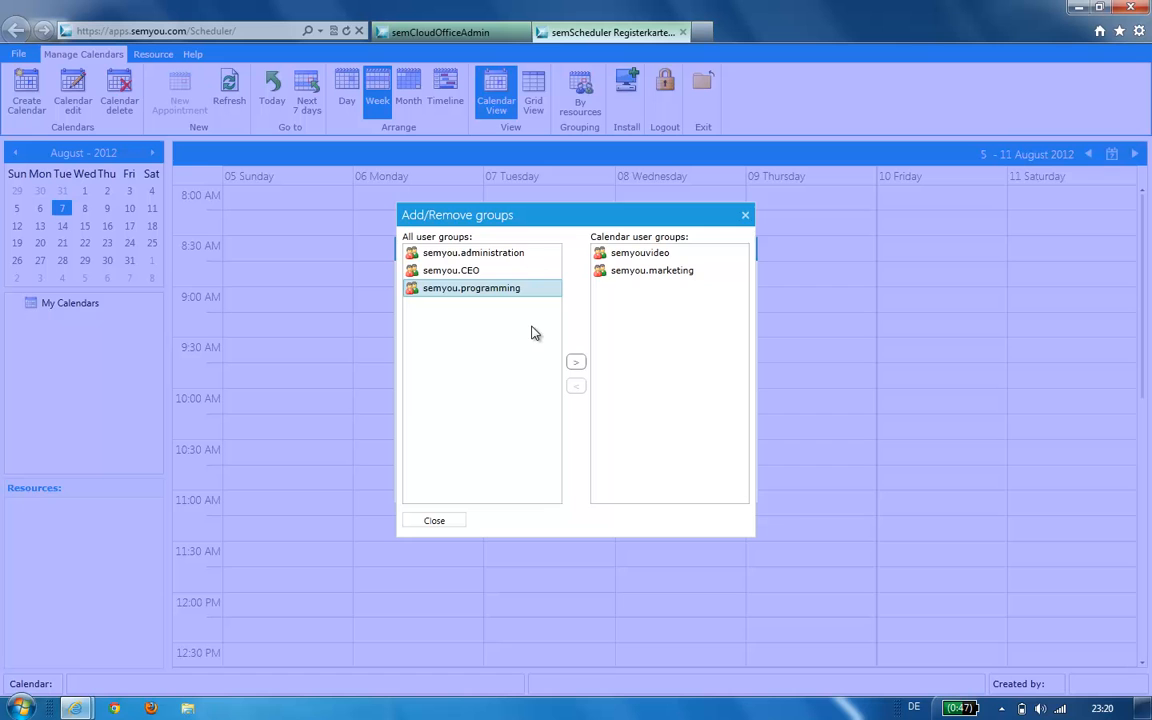
click(576, 364)
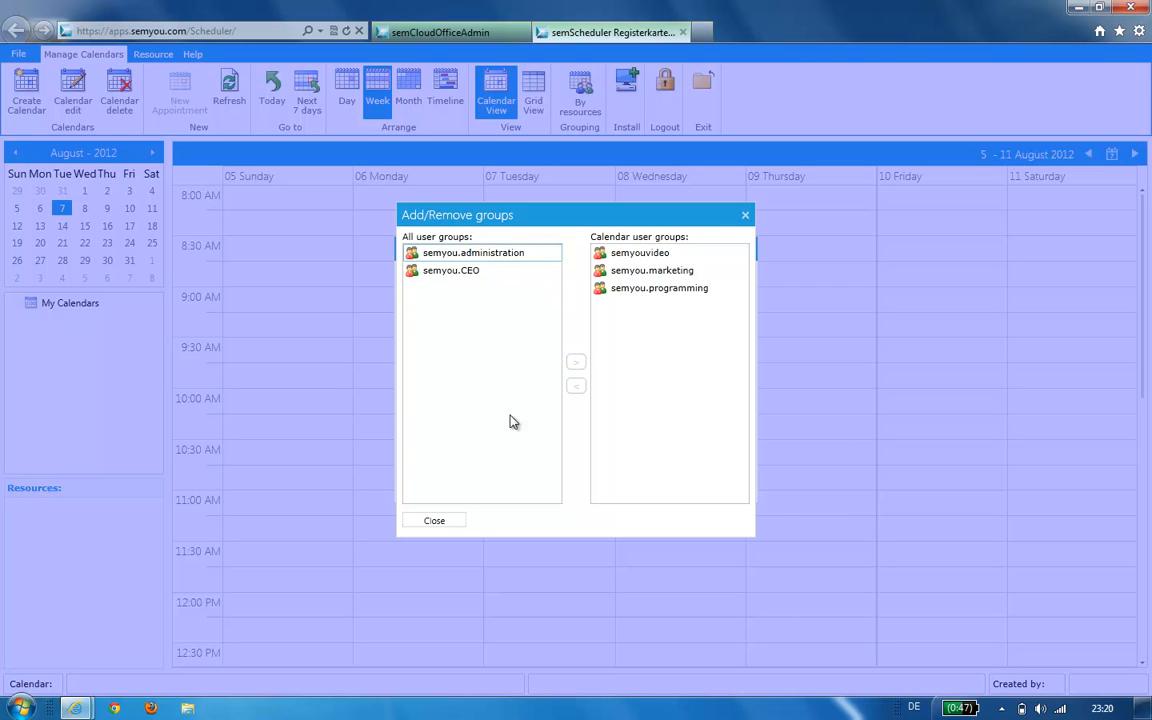
click(434, 521)
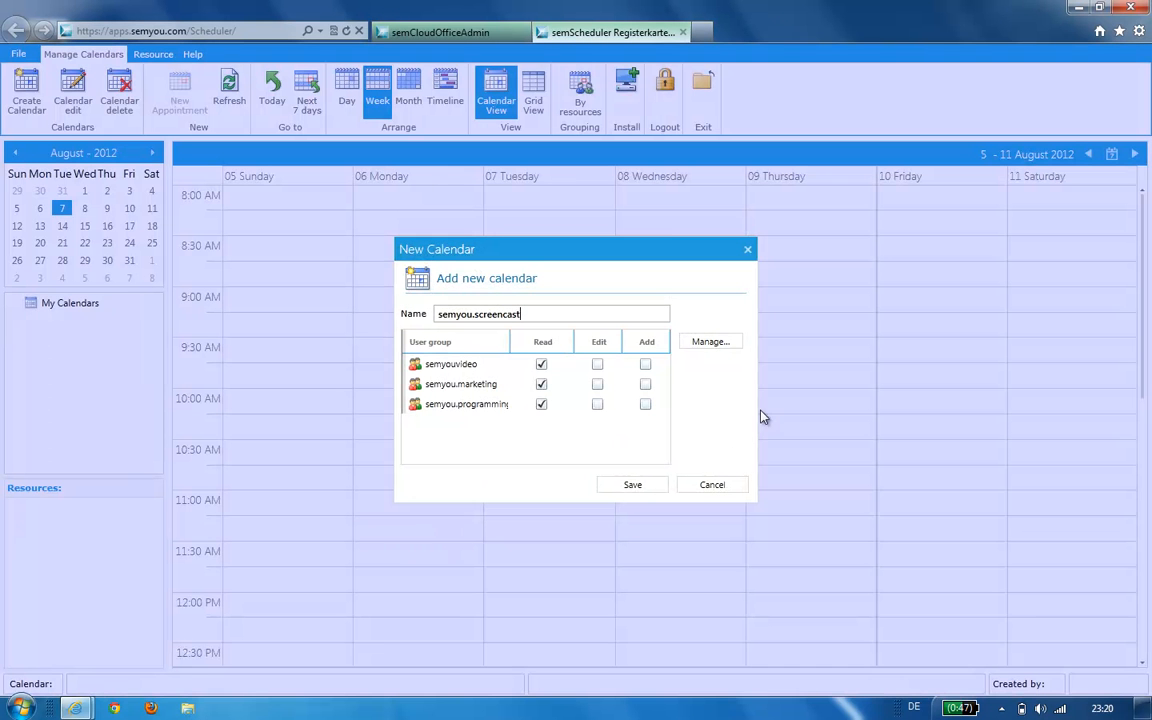
- Give semyouvideo edit and add rights and save the calendar
click(597, 365)
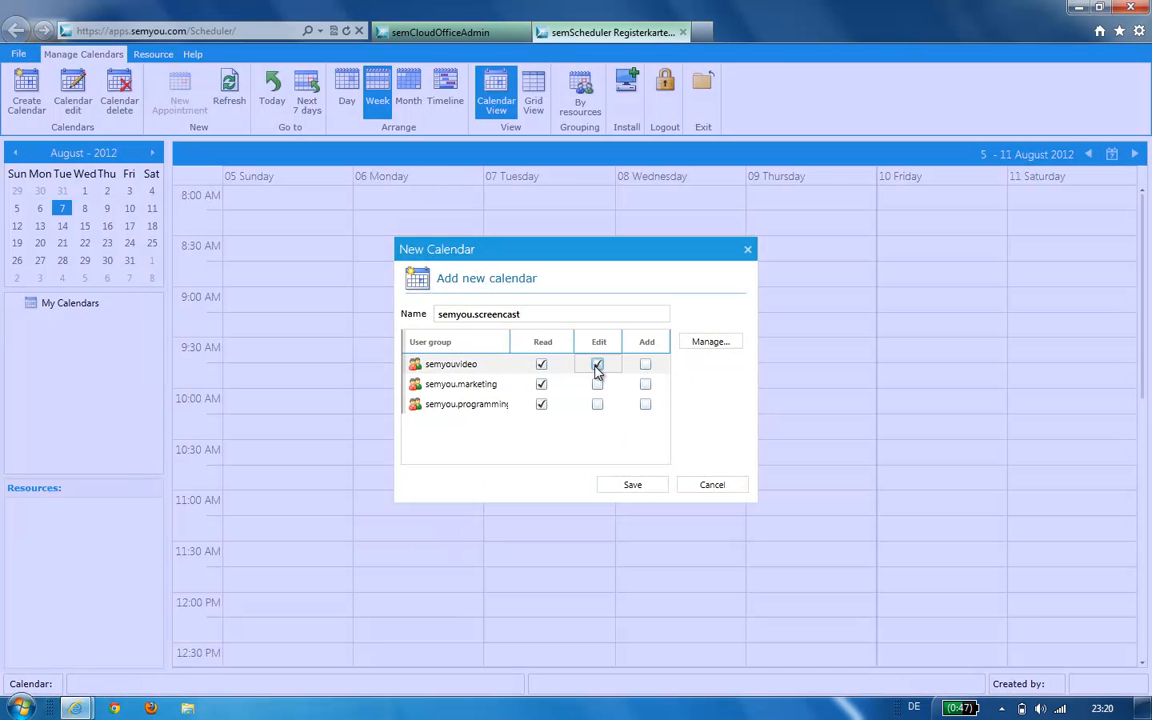
click(645, 366)
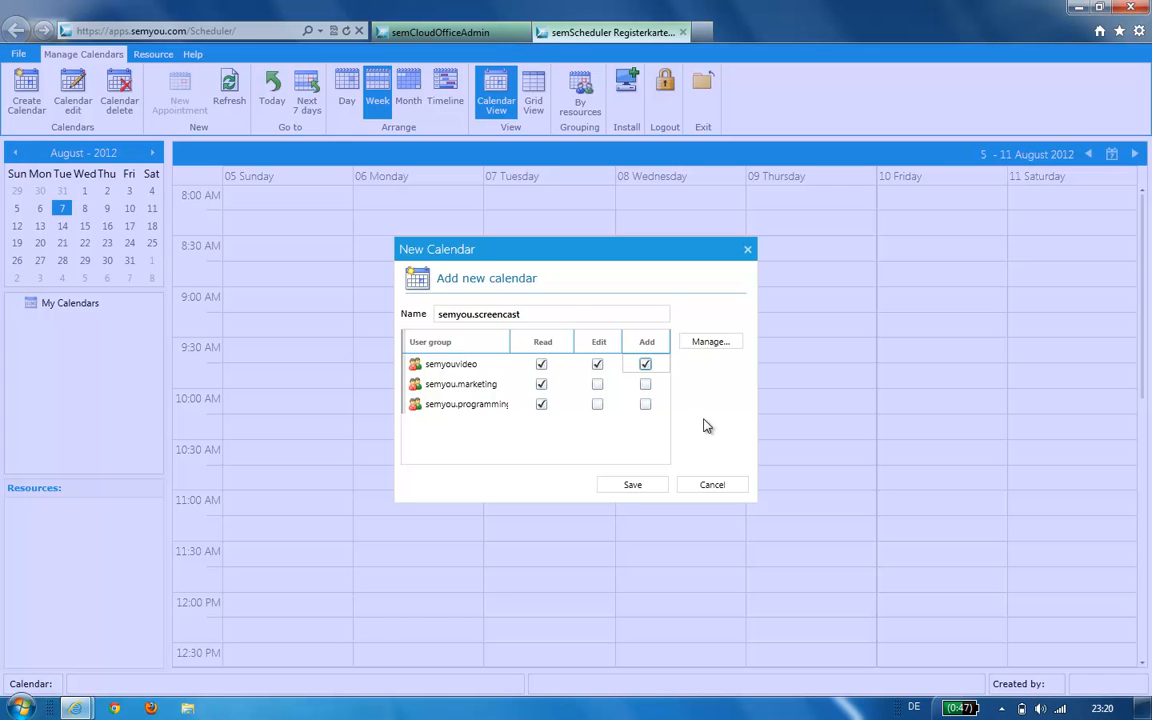
click(629, 492)
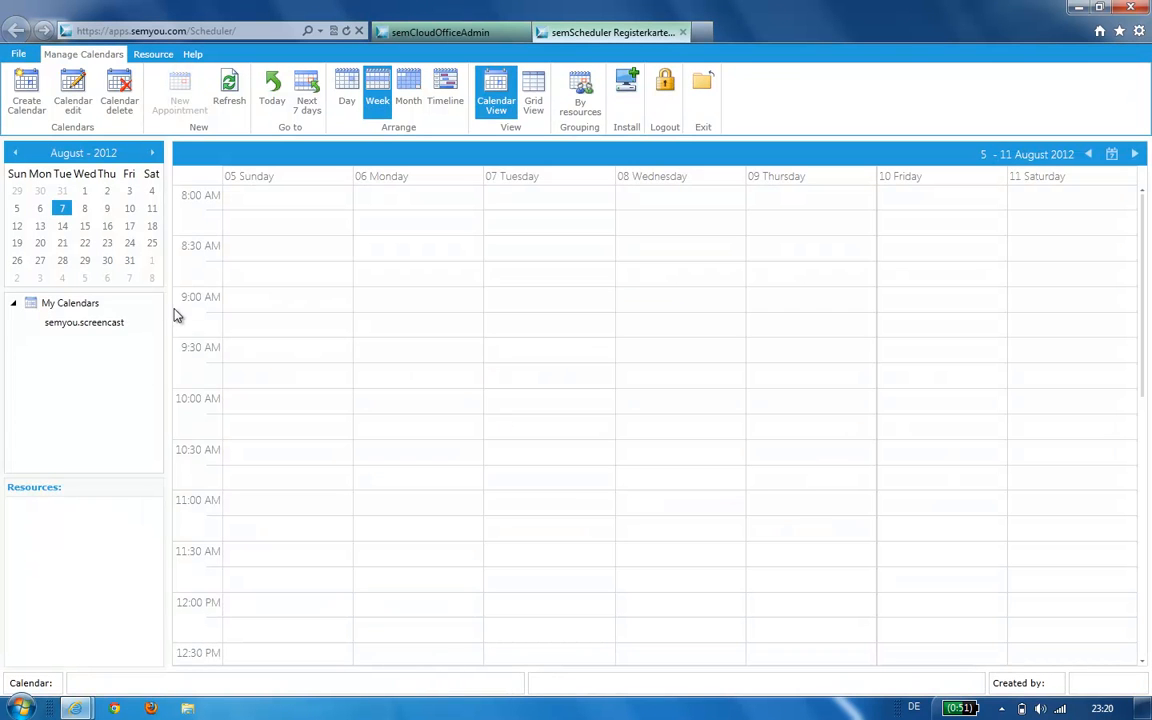
- Start a second calendar named Flet Management
click(114, 327)
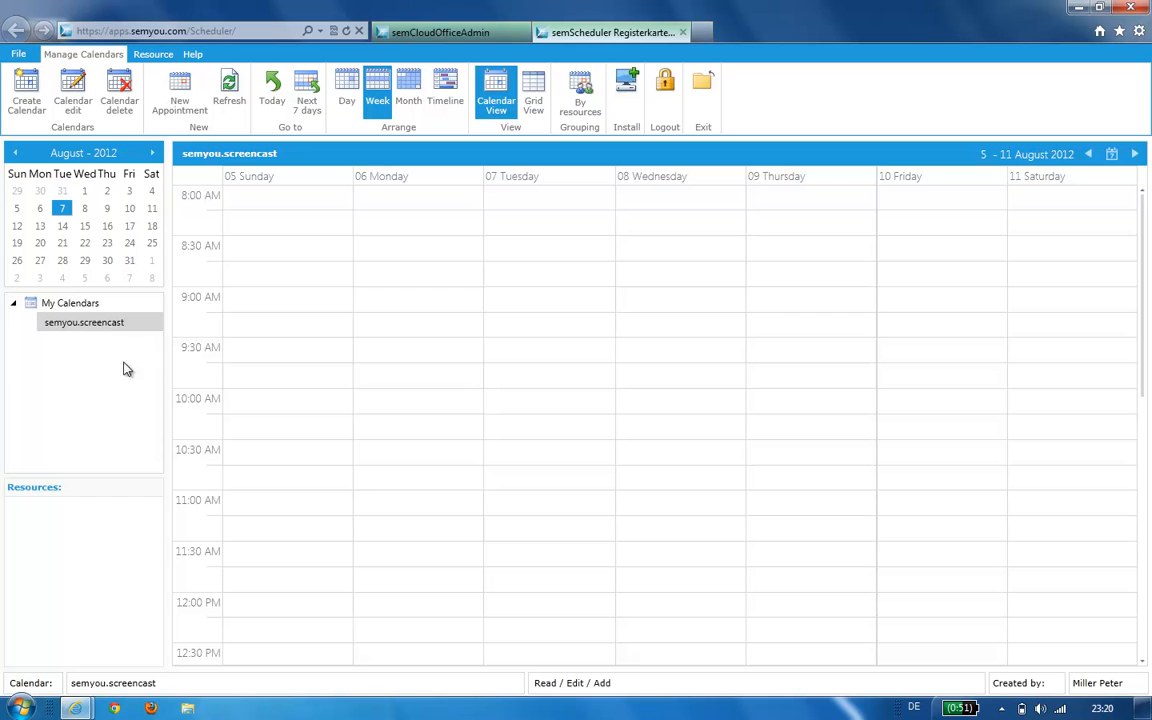
click(26, 98)
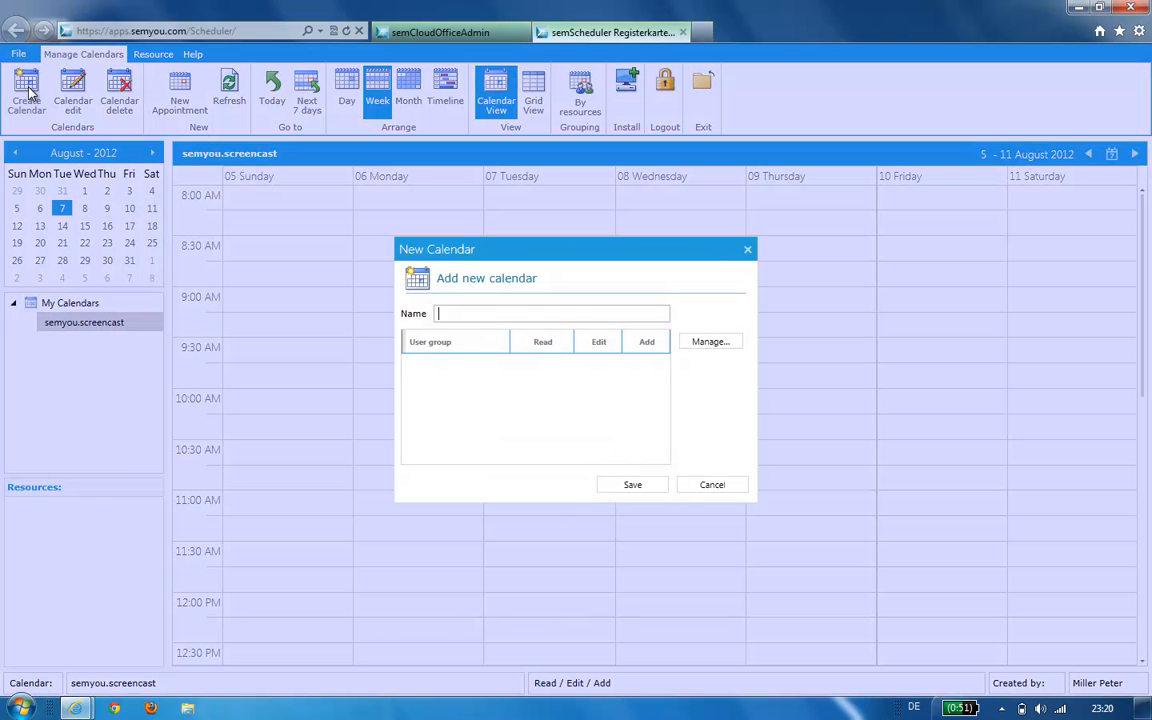
text(Fle)
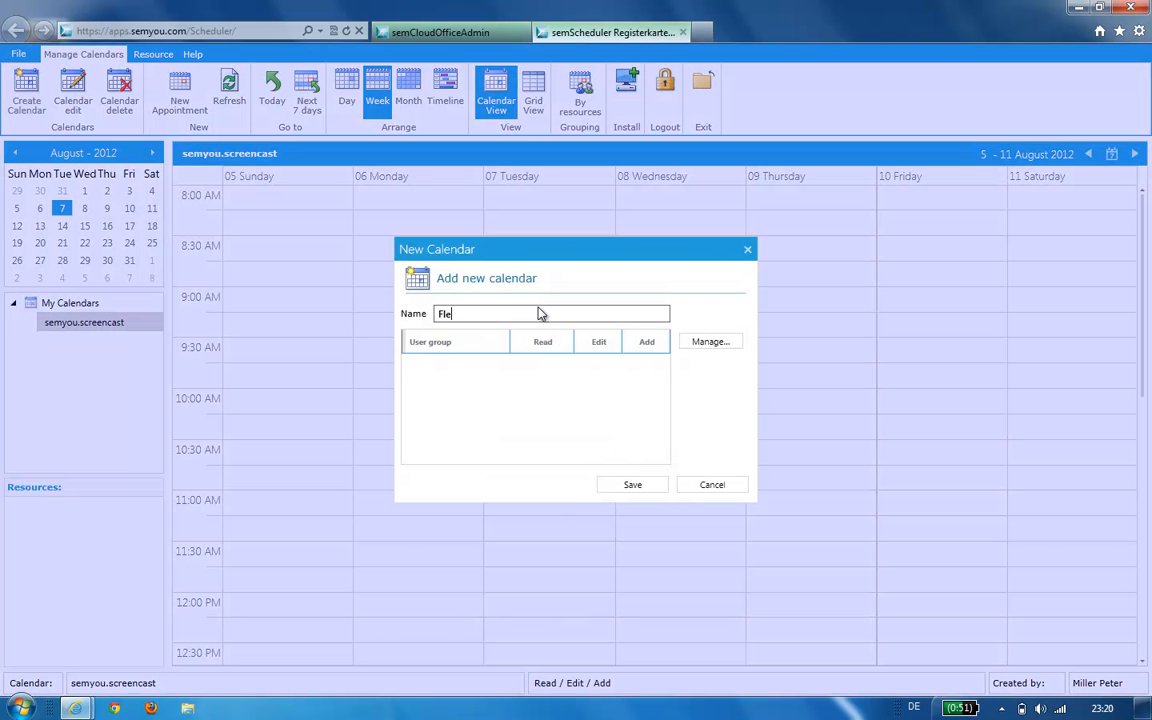
text(t Managemant)
key(BackSpace)
key(BackSpace)
key(BackSpace)
key(BackSpace)
key(BackSpace)
text(ement)
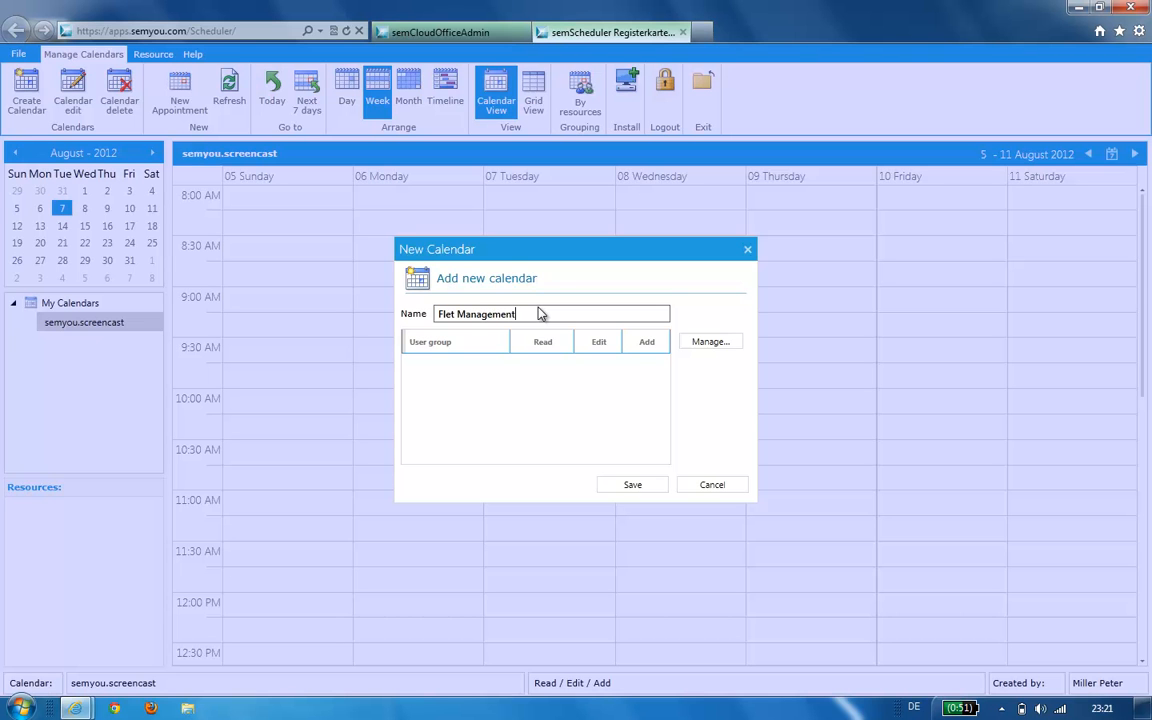
- Share the new calendar with the semyou.CEO and semyou.administration groups
click(700, 342)
click(496, 323)
click(576, 363)
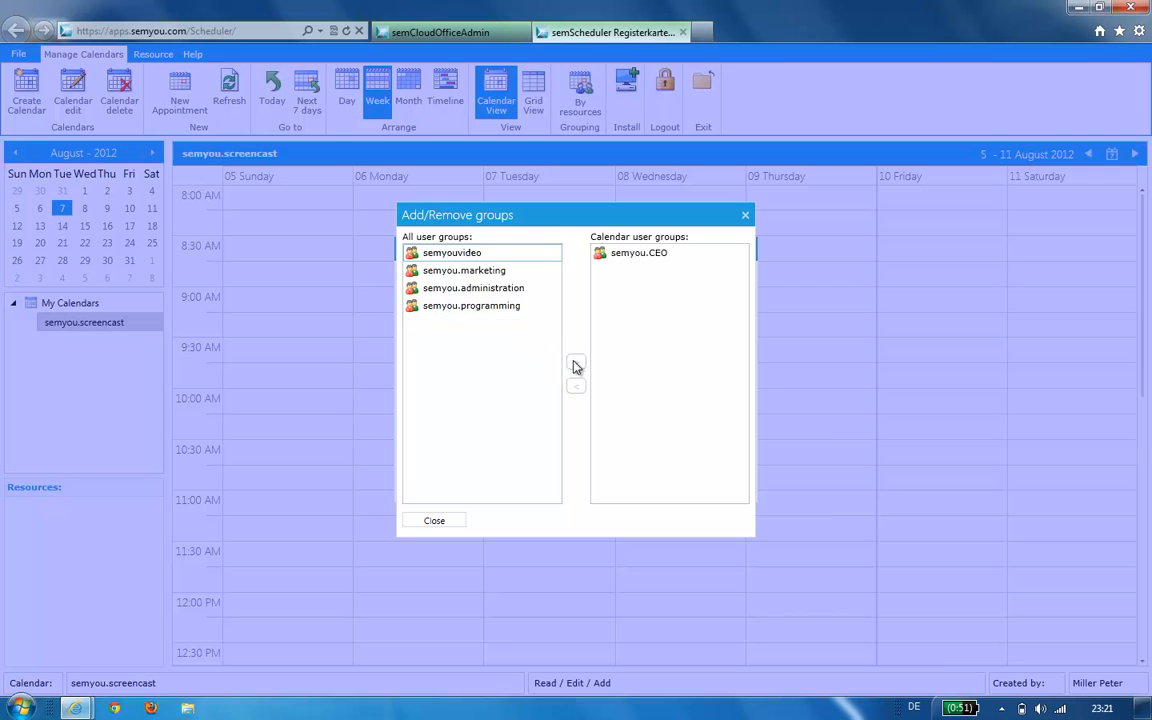
click(506, 288)
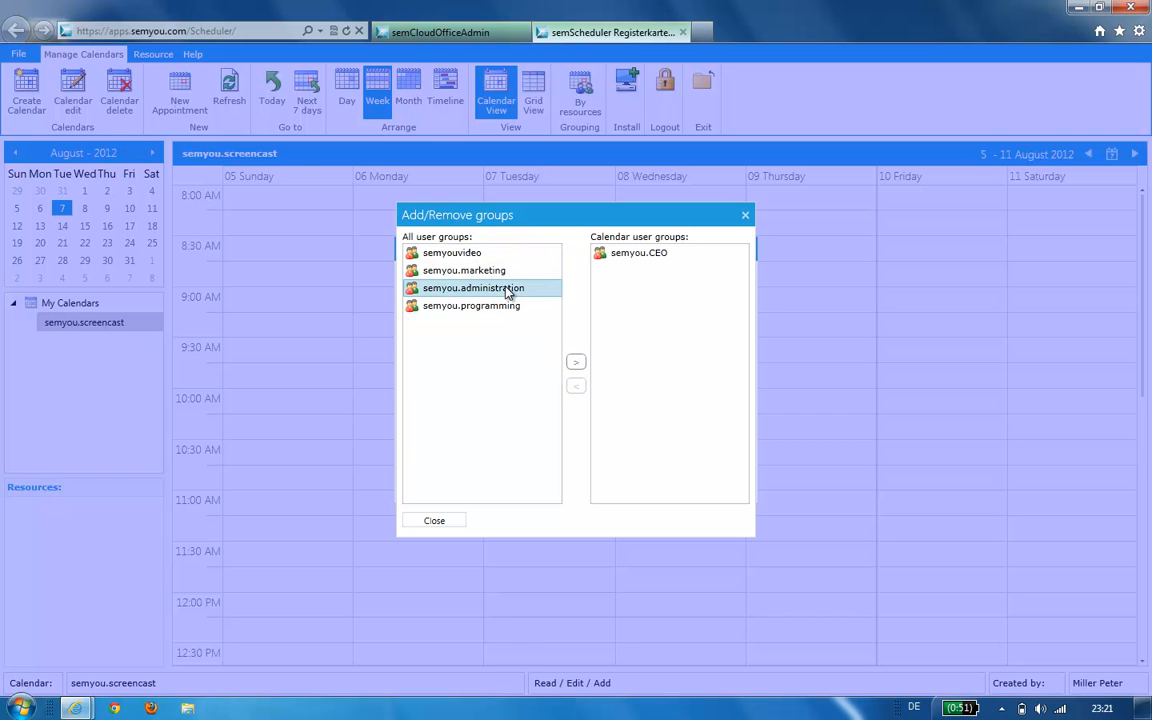
click(576, 362)
click(434, 521)
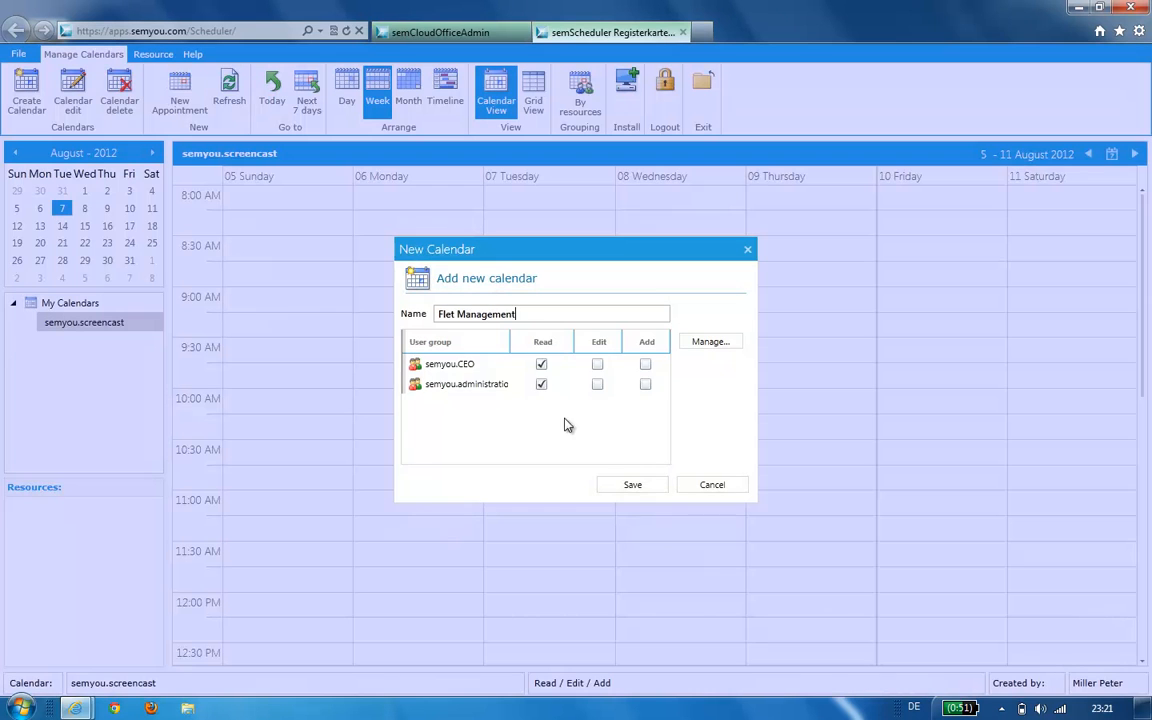
- Give semyou.CEO edit and add rights and semyou.administration edit rights, then save
click(597, 364)
click(645, 366)
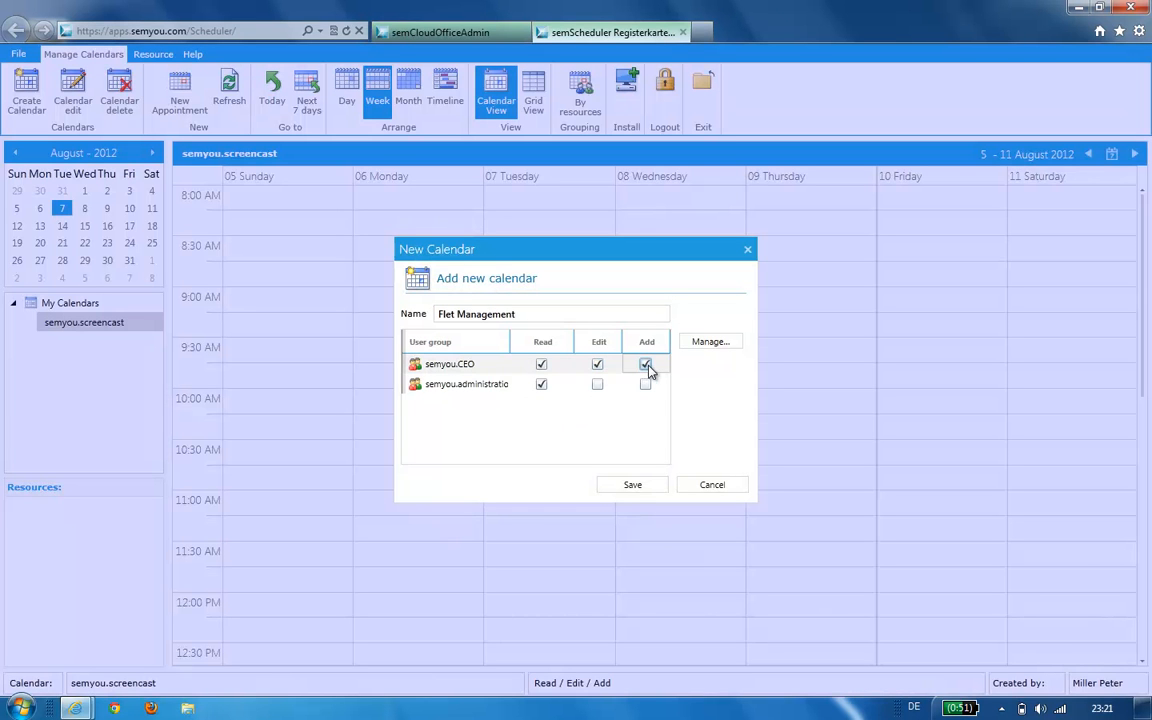
click(597, 386)
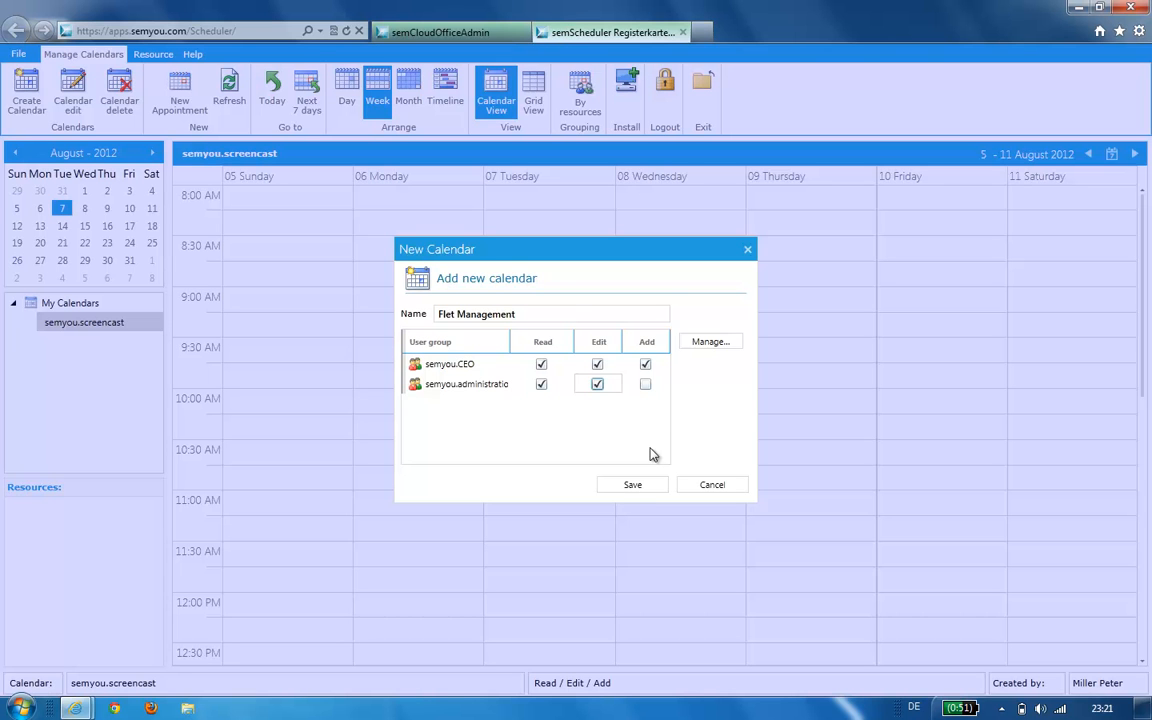
click(632, 486)
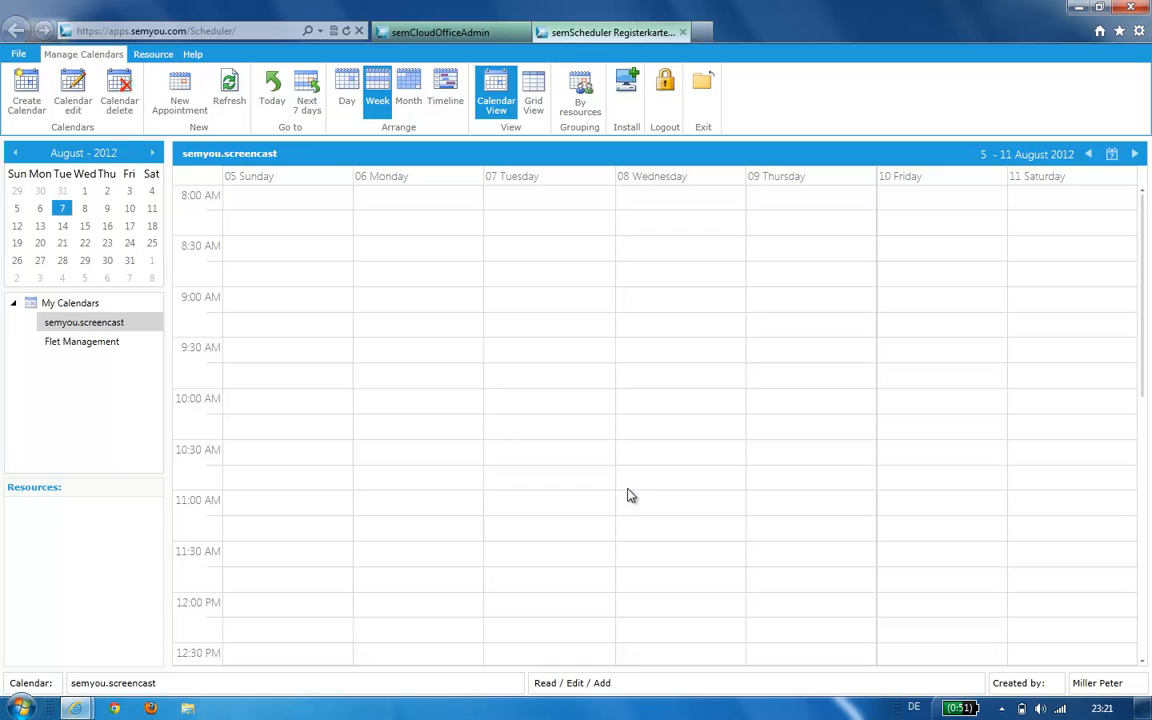
- Insert the missing 'e' in the Flet Management calendar's name and save it as Fleet Management
click(103, 347)
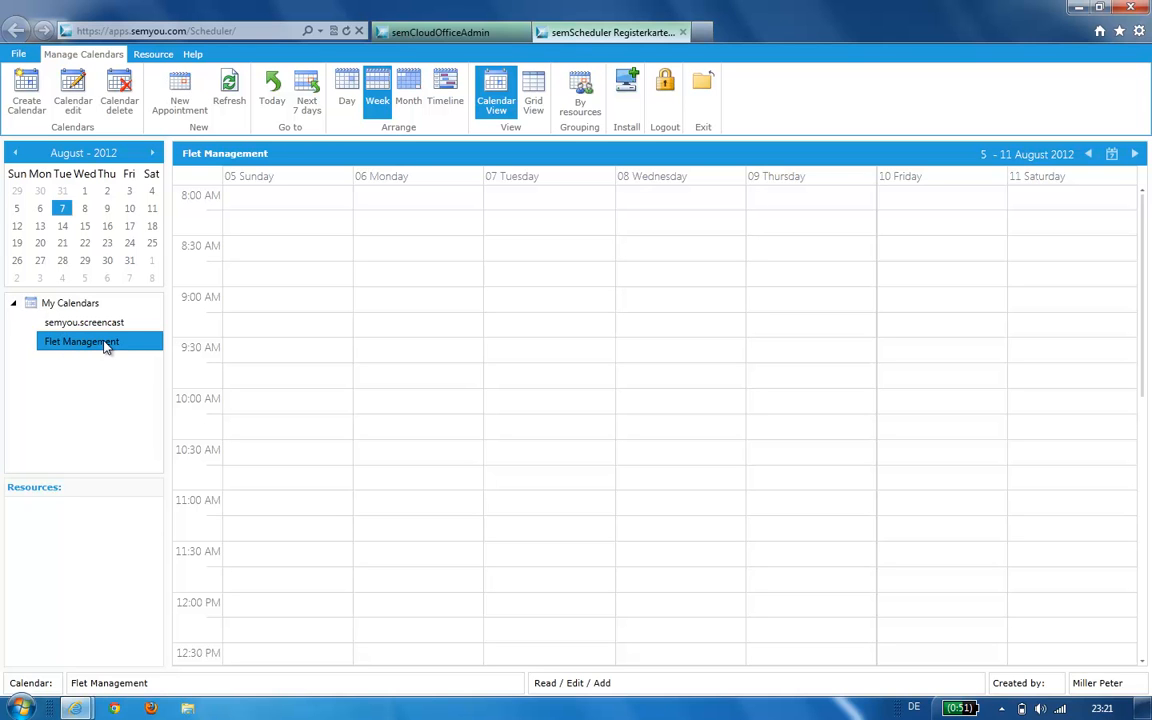
click(73, 95)
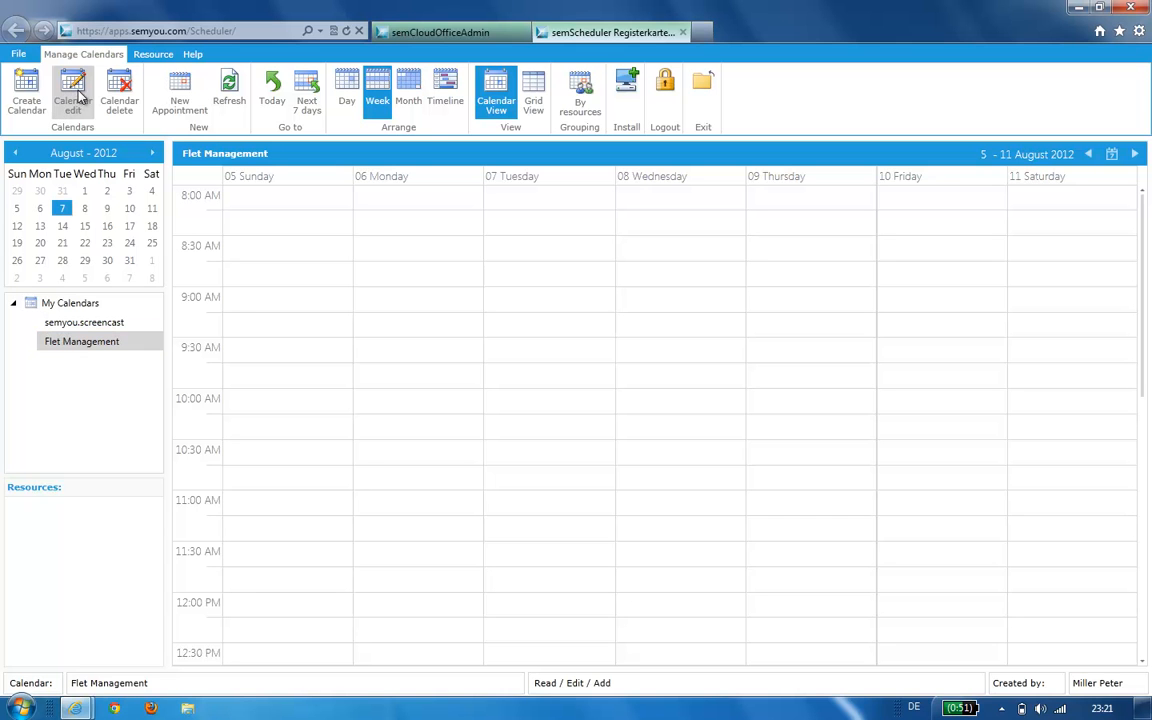
click(448, 314)
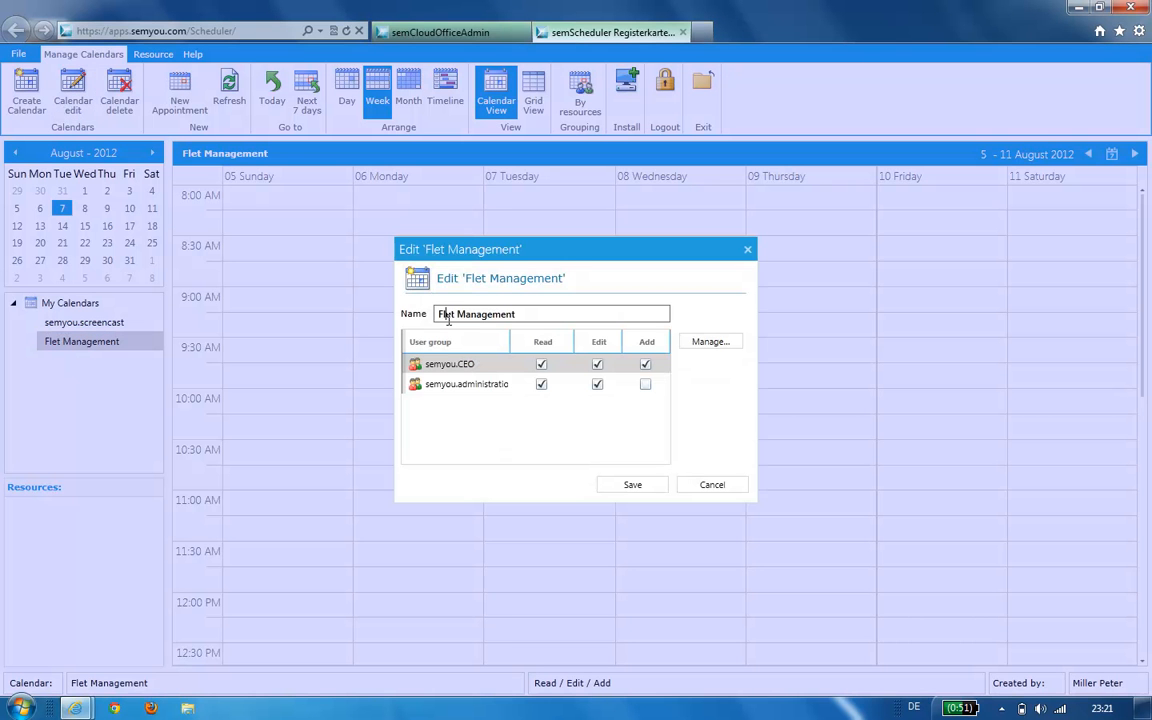
text(e)
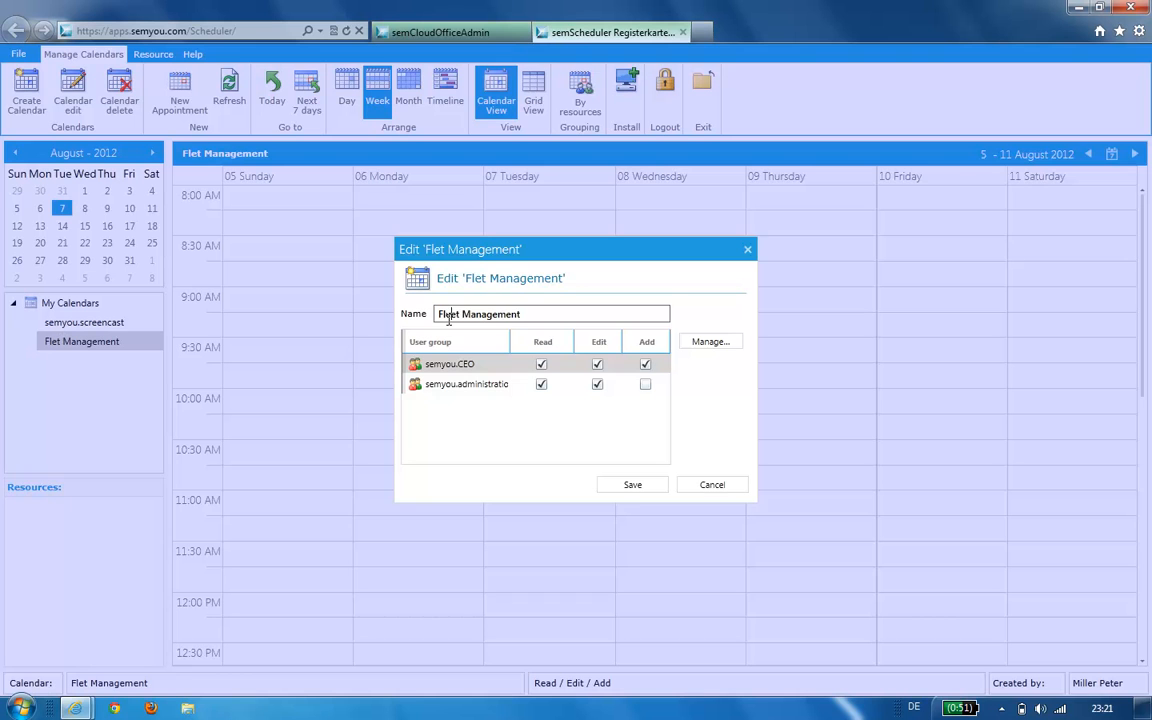
click(626, 485)
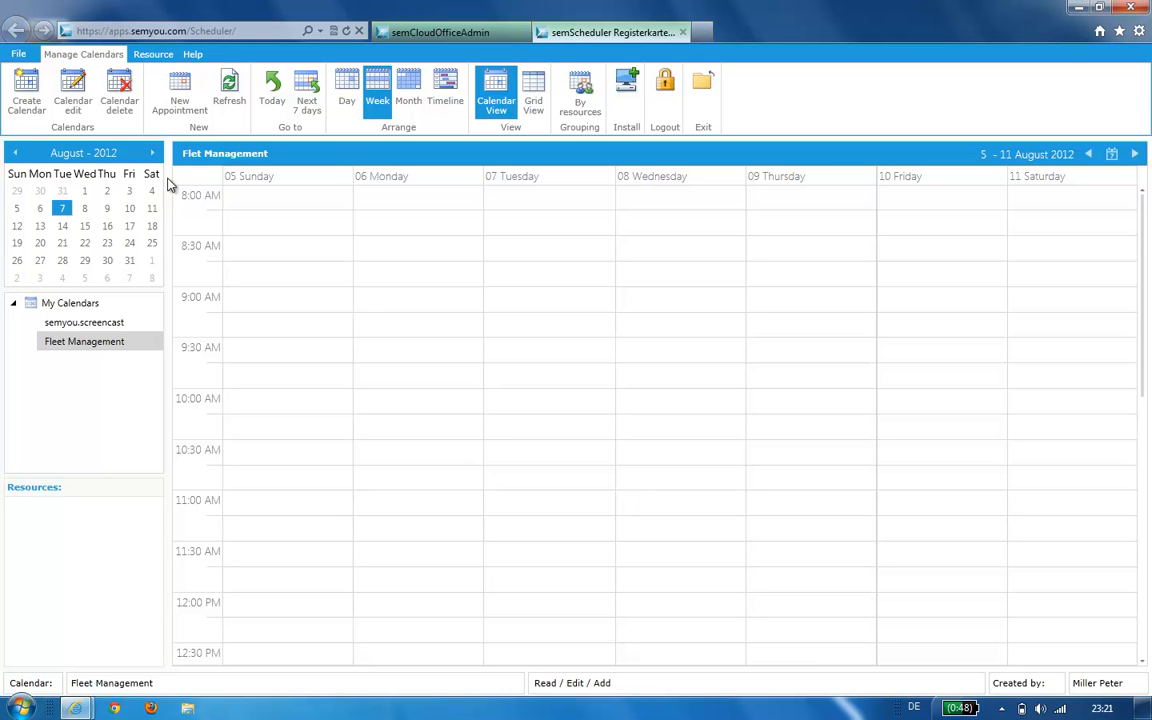
- Select the semyou.screencast calendar and view its empty resources list
click(154, 56)
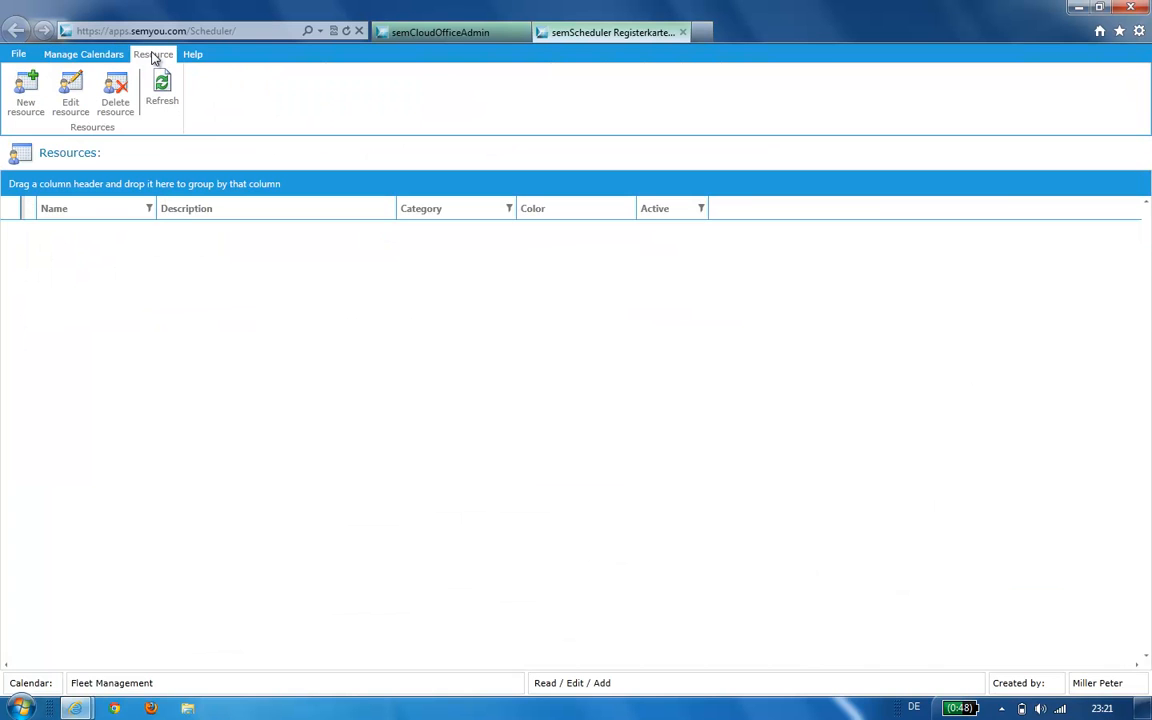
click(80, 56)
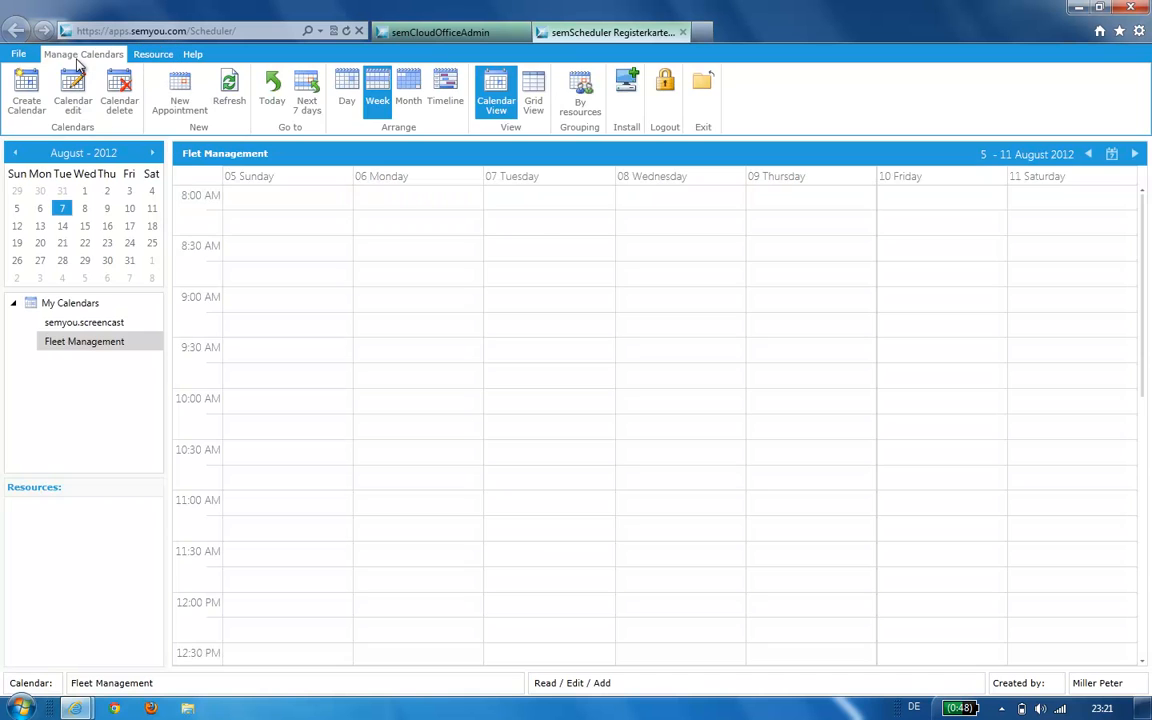
click(152, 54)
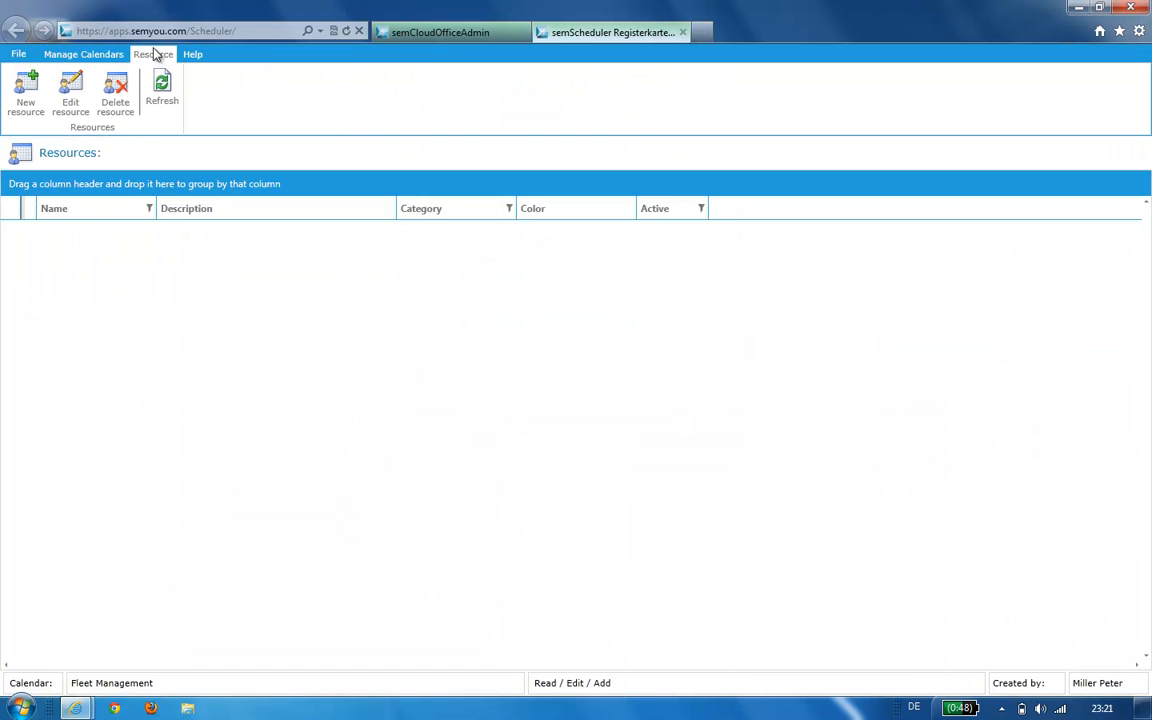
click(100, 58)
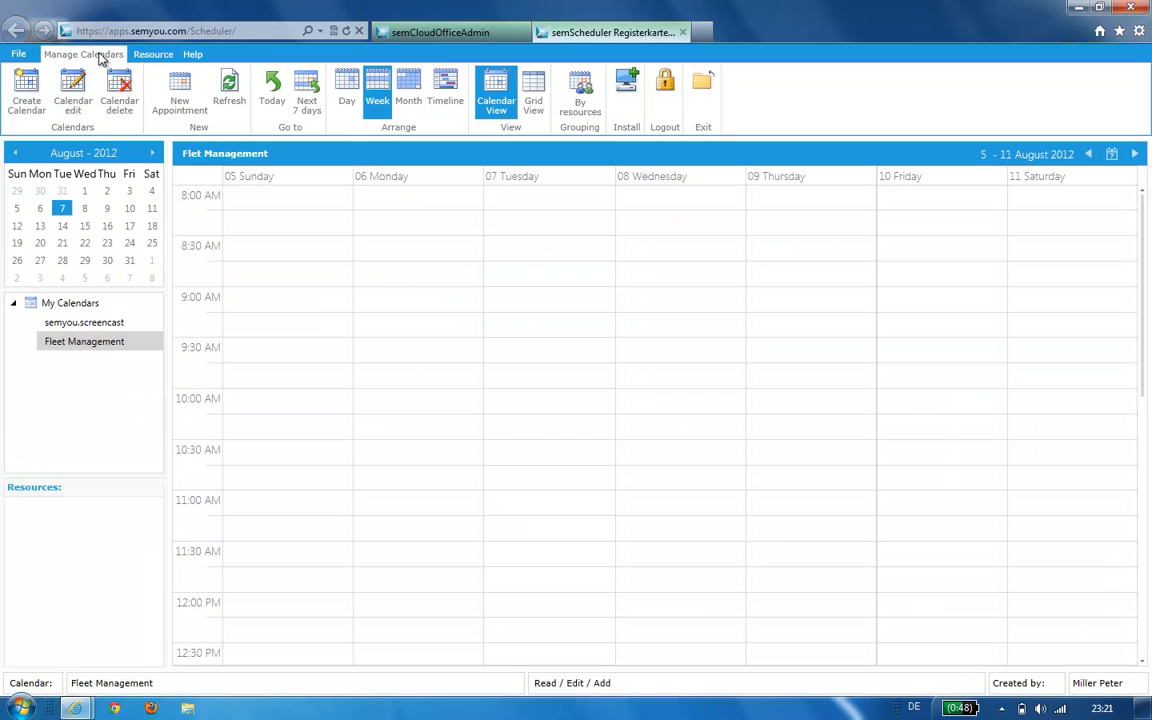
click(92, 324)
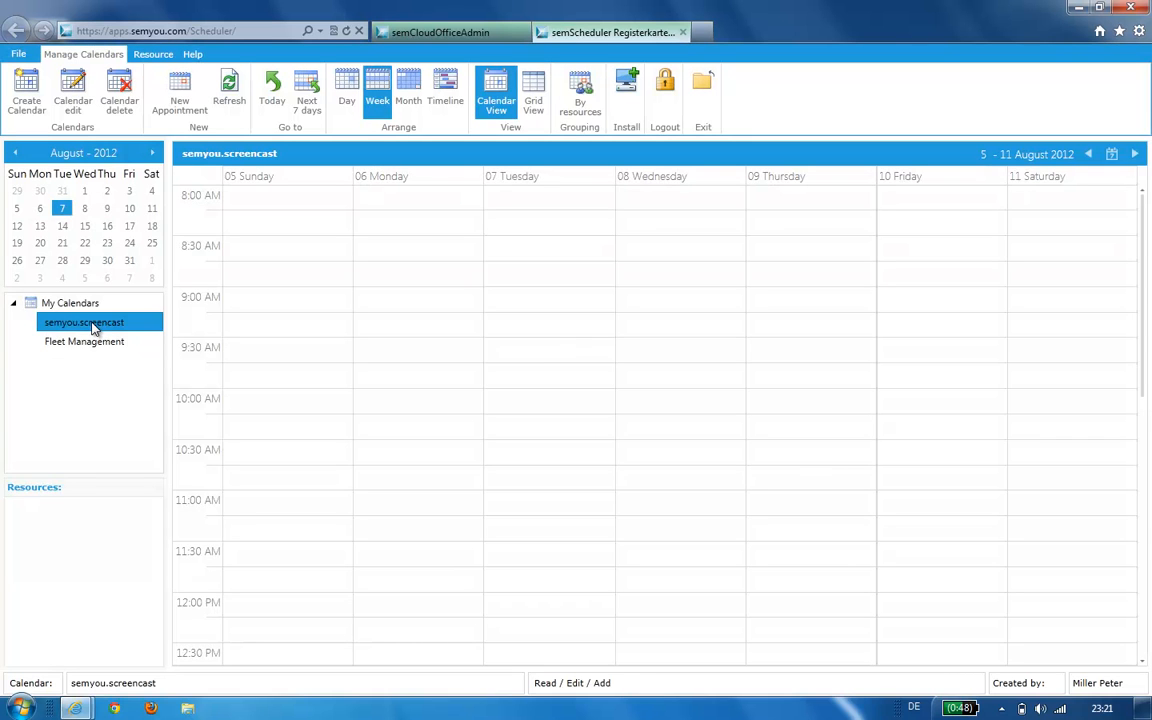
click(152, 55)
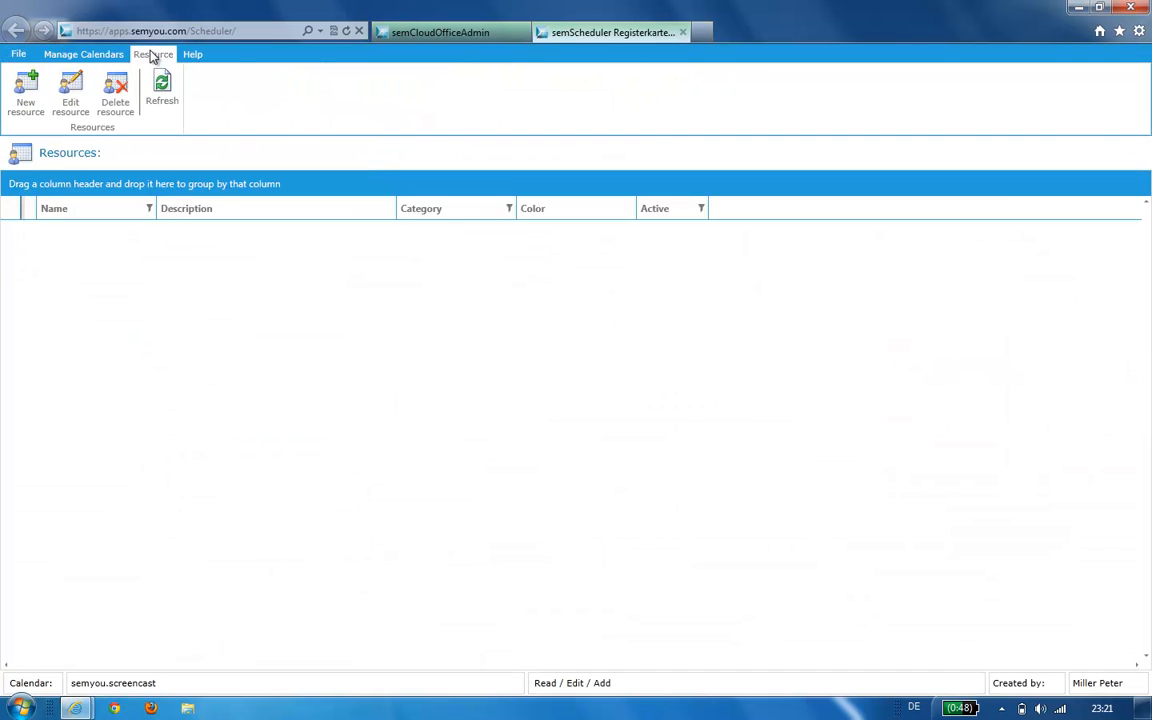
- Add an active Laptop resource with a light grey colour and description Room 3.15
click(20, 89)
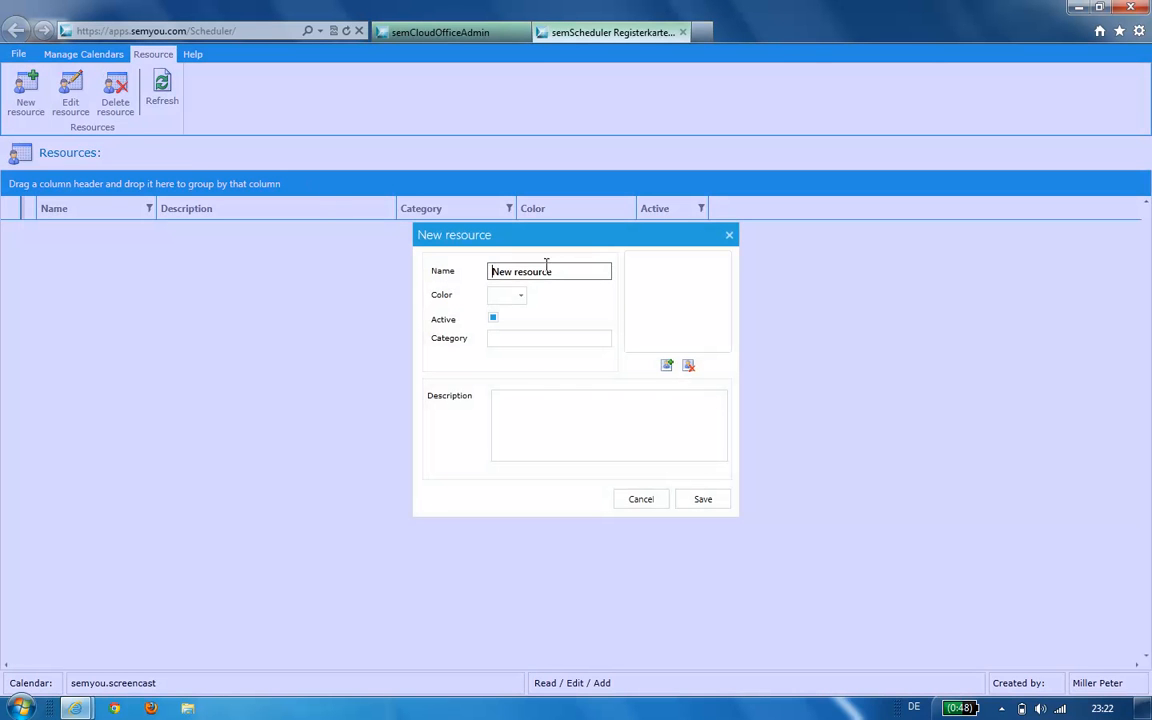
drag(556, 271, 397, 266)
text(Laptop)
click(520, 296)
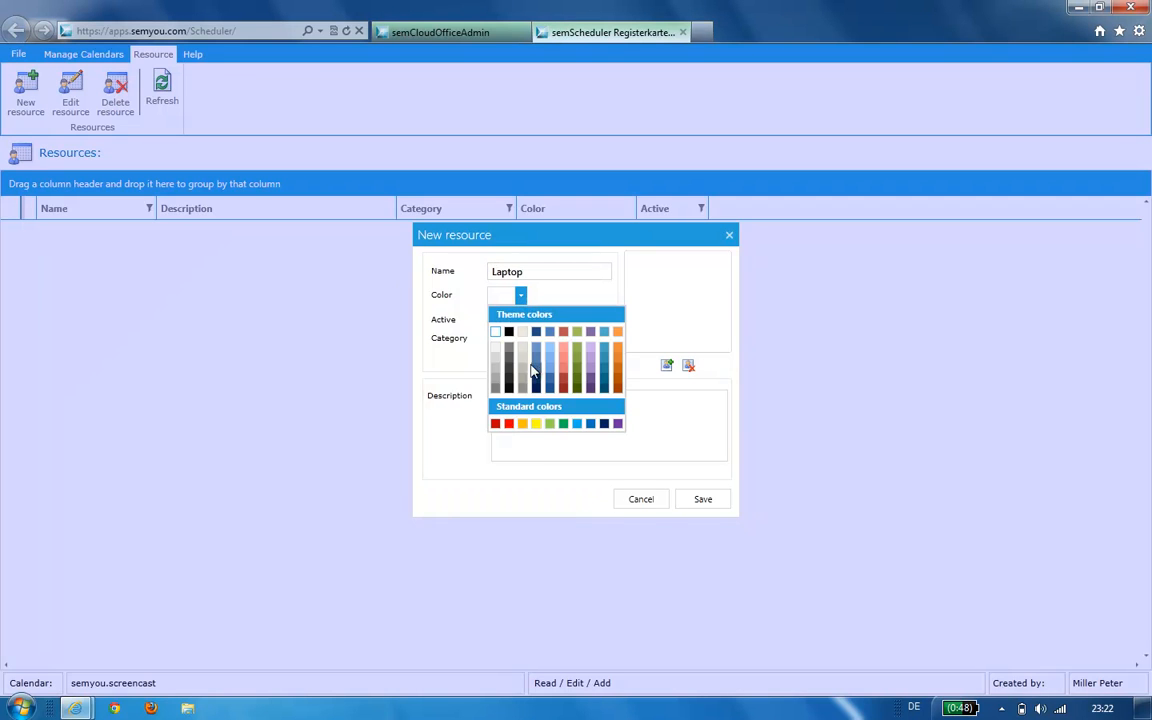
click(520, 368)
click(506, 422)
text(Room)
text(3.15)
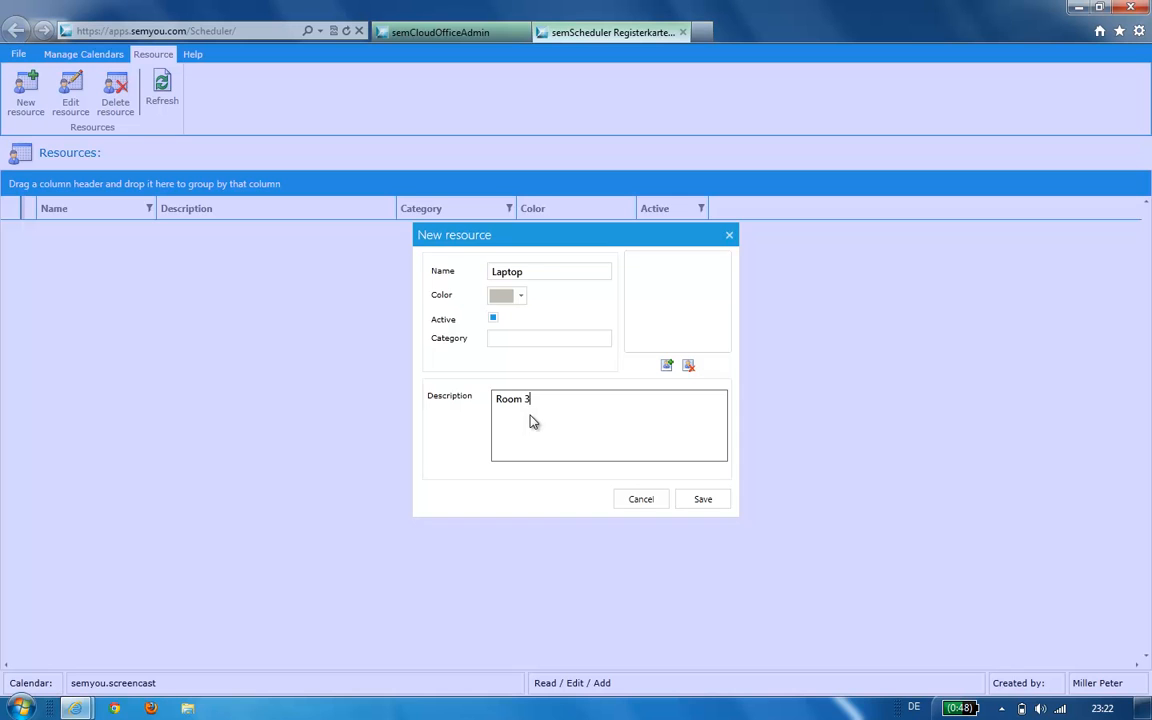
click(704, 500)
click(22, 92)
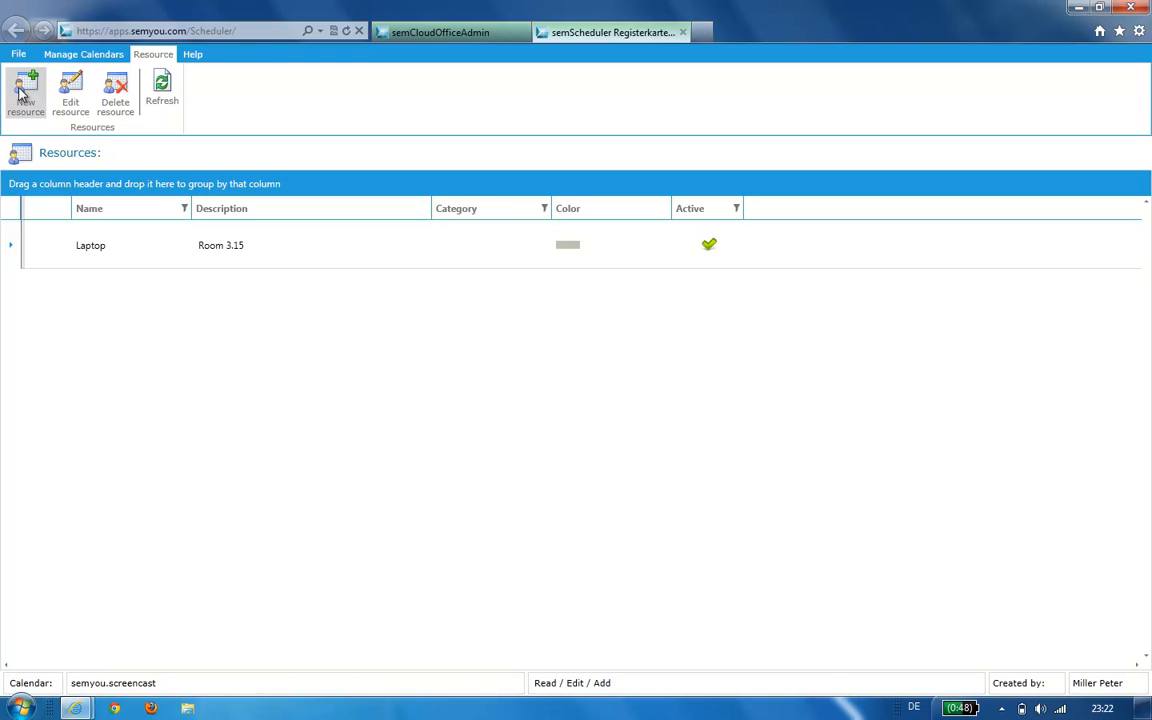
- Add a red Tablet Device resource with description Room 4.78
drag(560, 270, 373, 265)
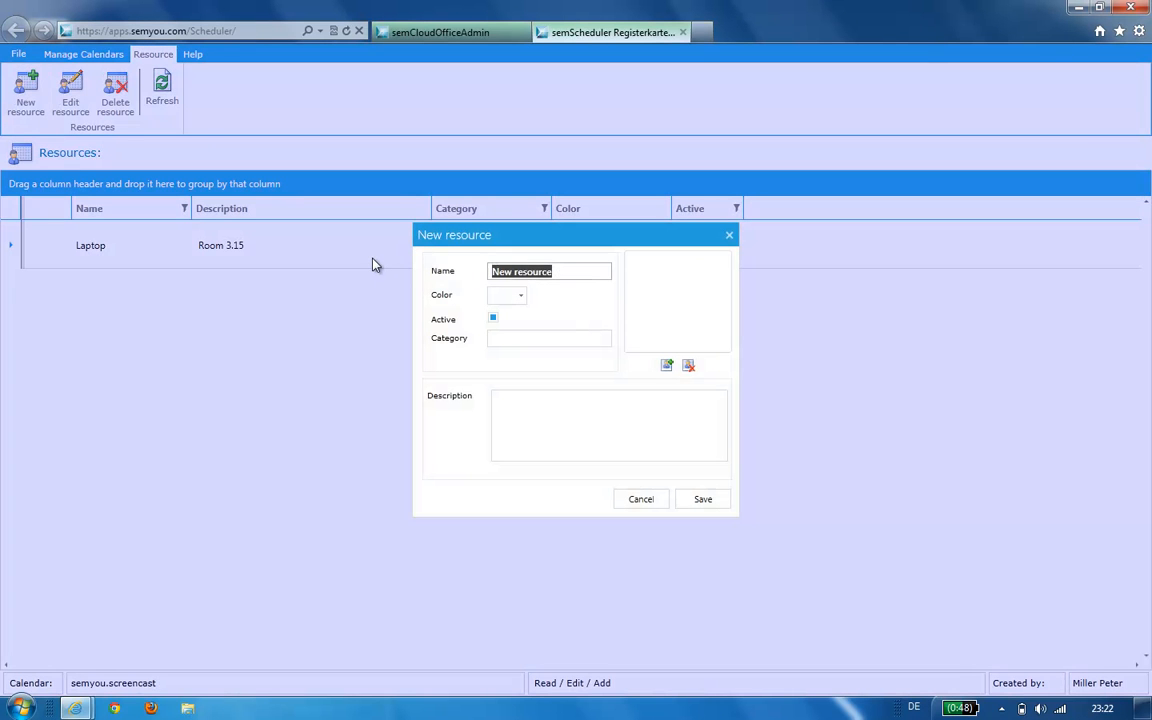
text(Tablet)
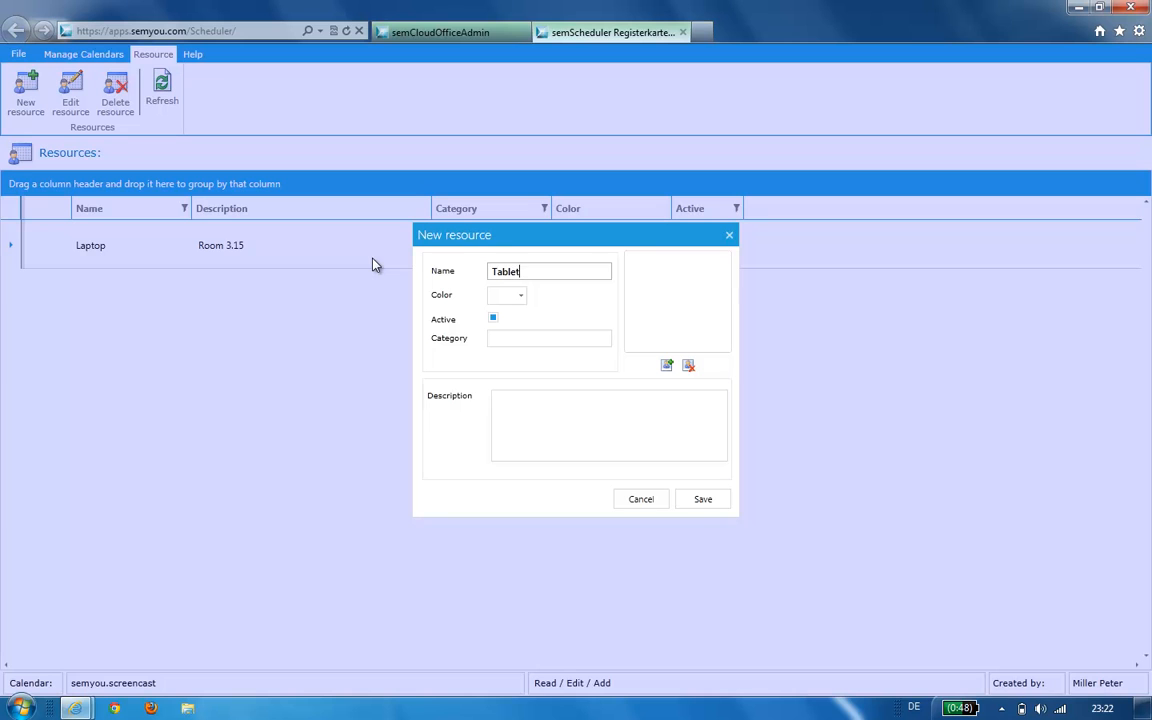
text( Device)
click(521, 296)
click(509, 424)
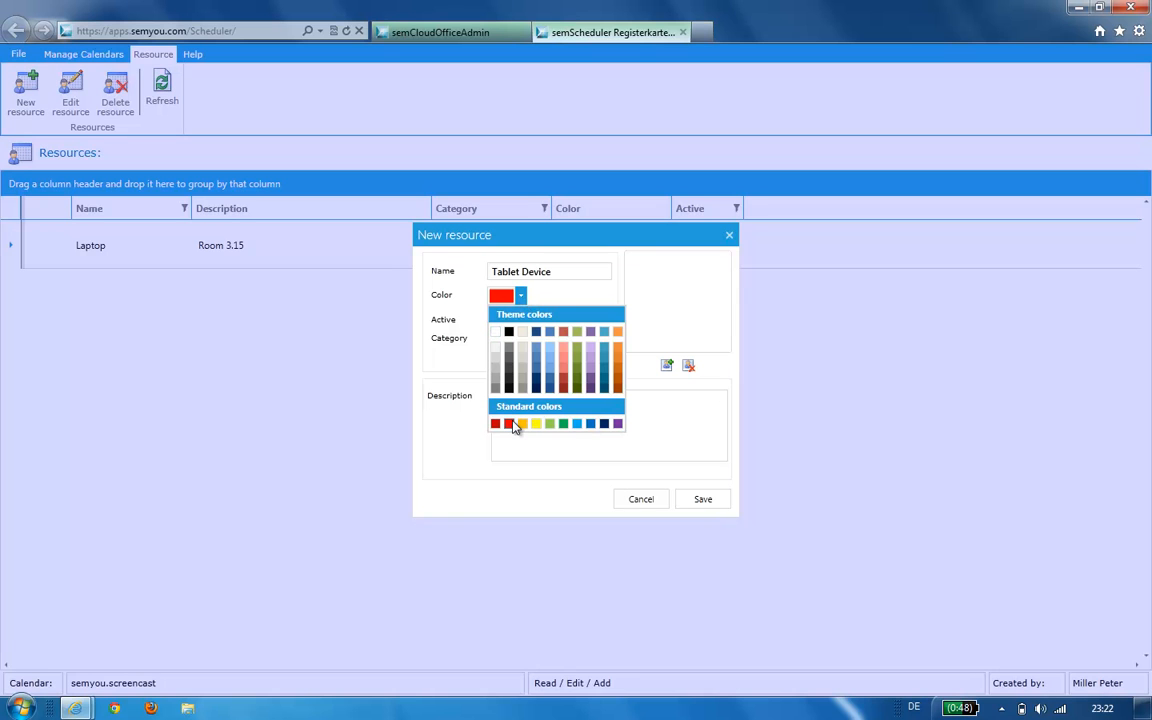
click(560, 444)
text(Room 4.)
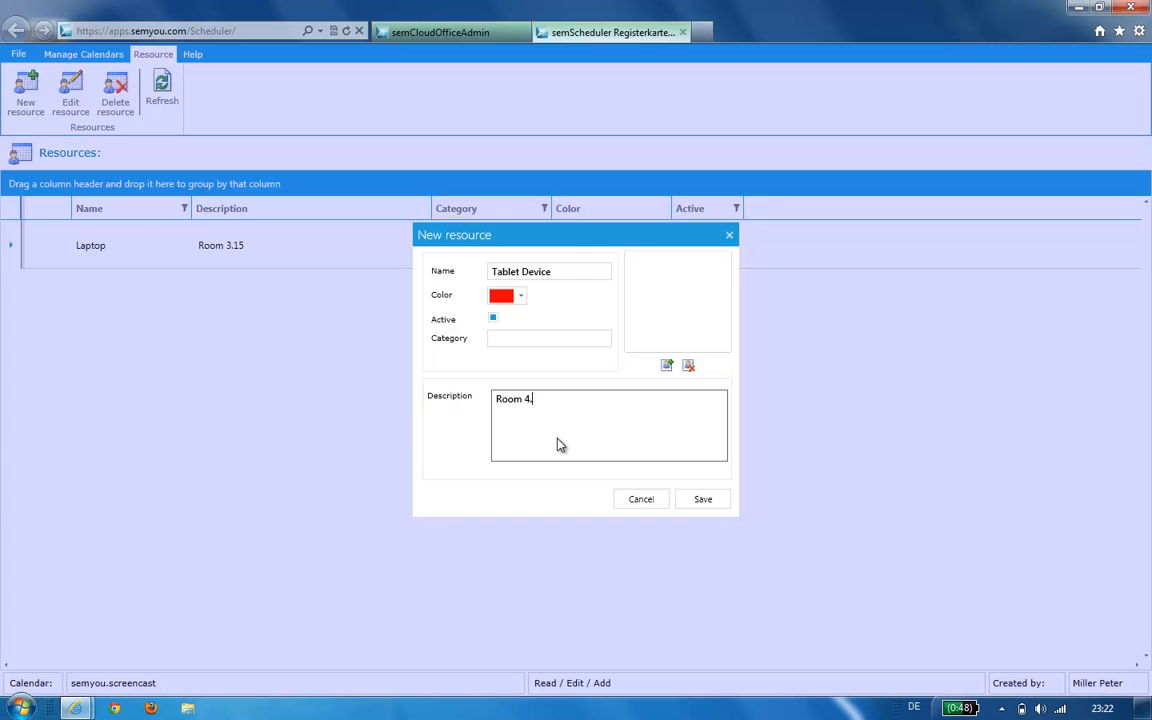
text(78)
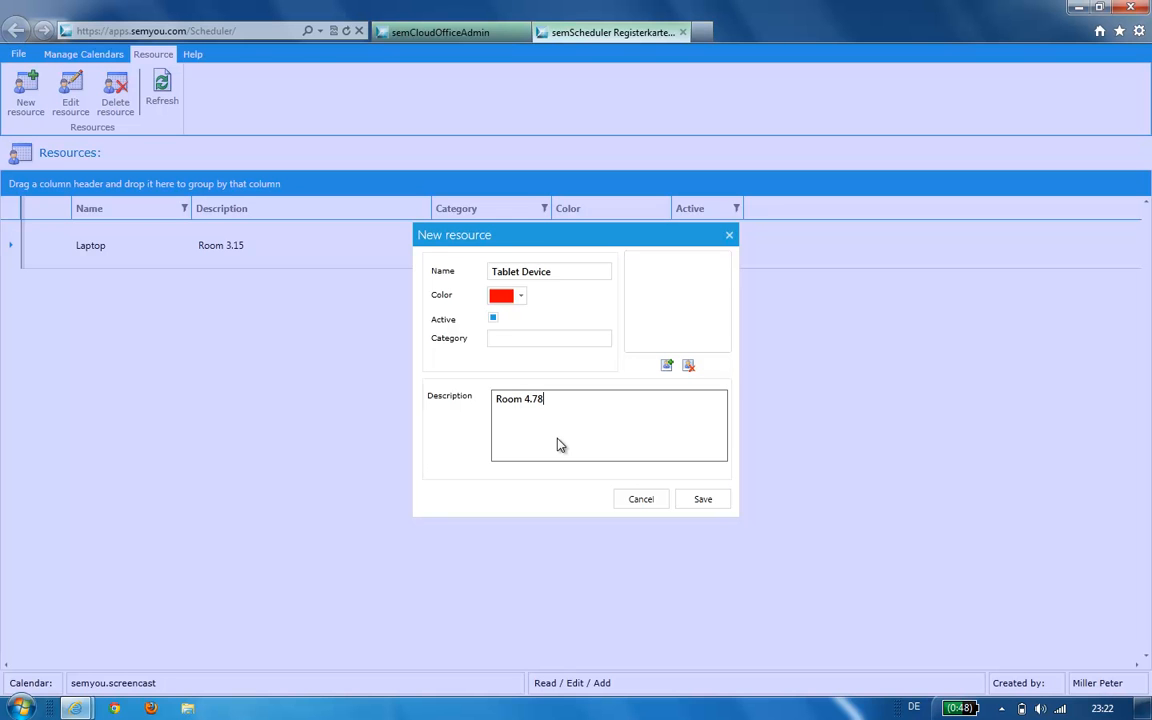
click(700, 498)
- Add a light-blue Laptop resource with description Room 4.78, saved as Laptop_1
click(24, 88)
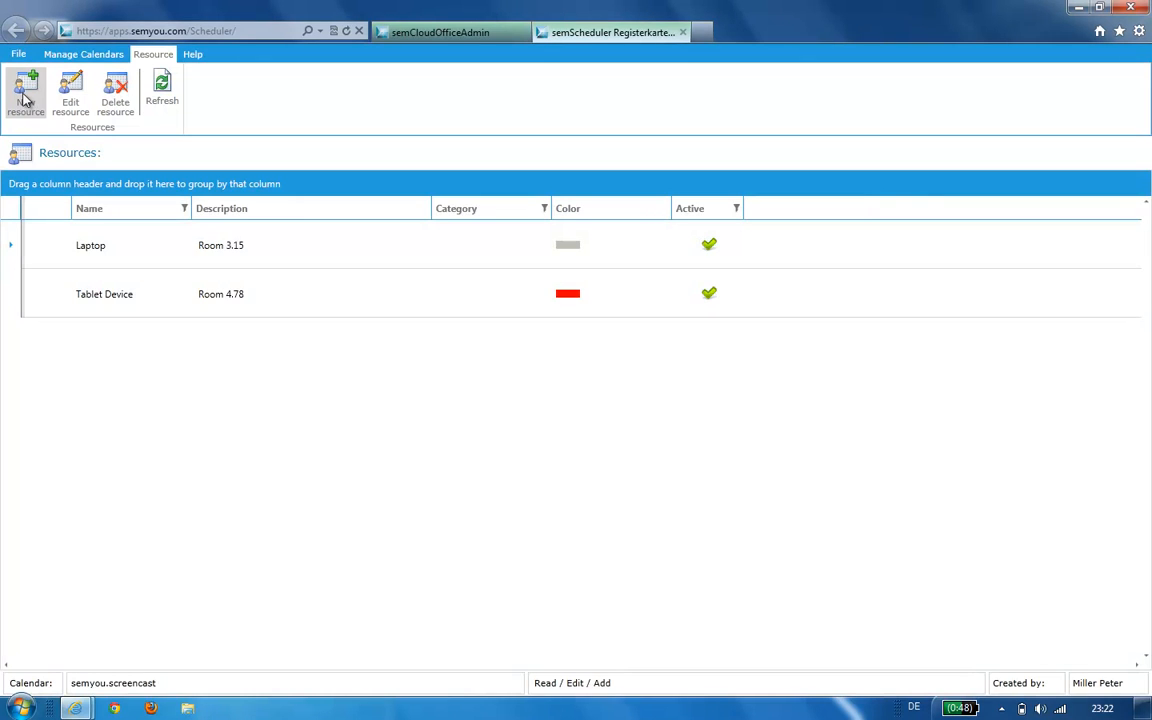
drag(571, 271, 438, 278)
text(Laptop)
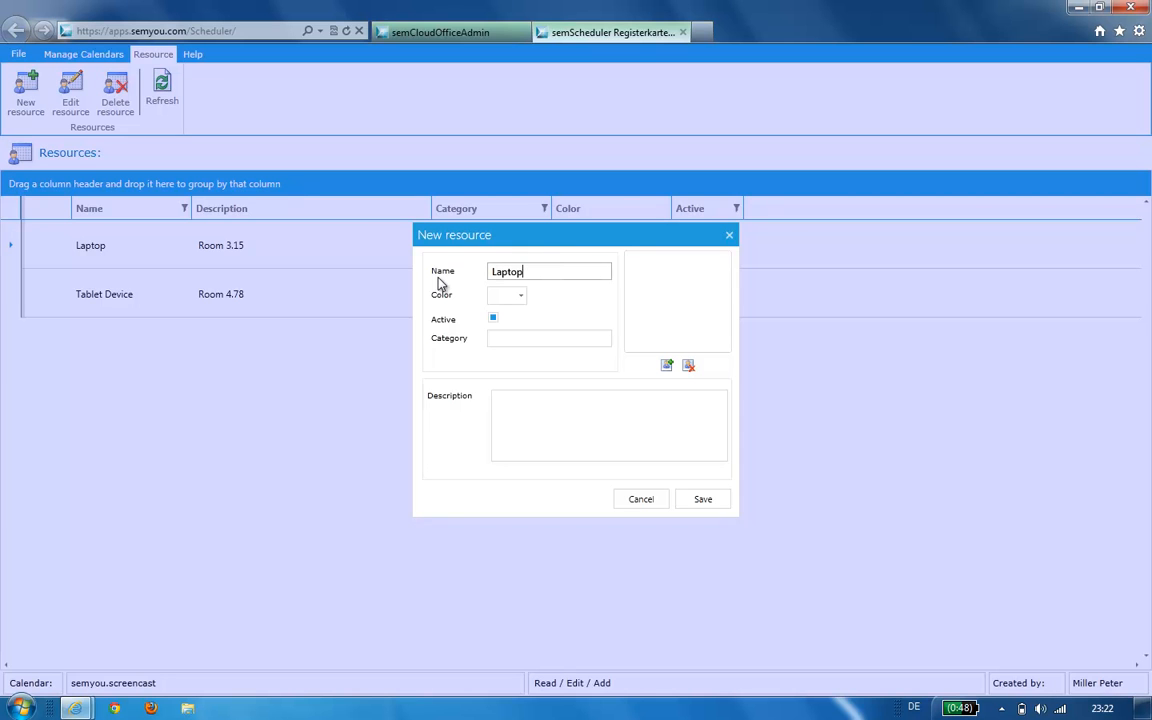
click(521, 297)
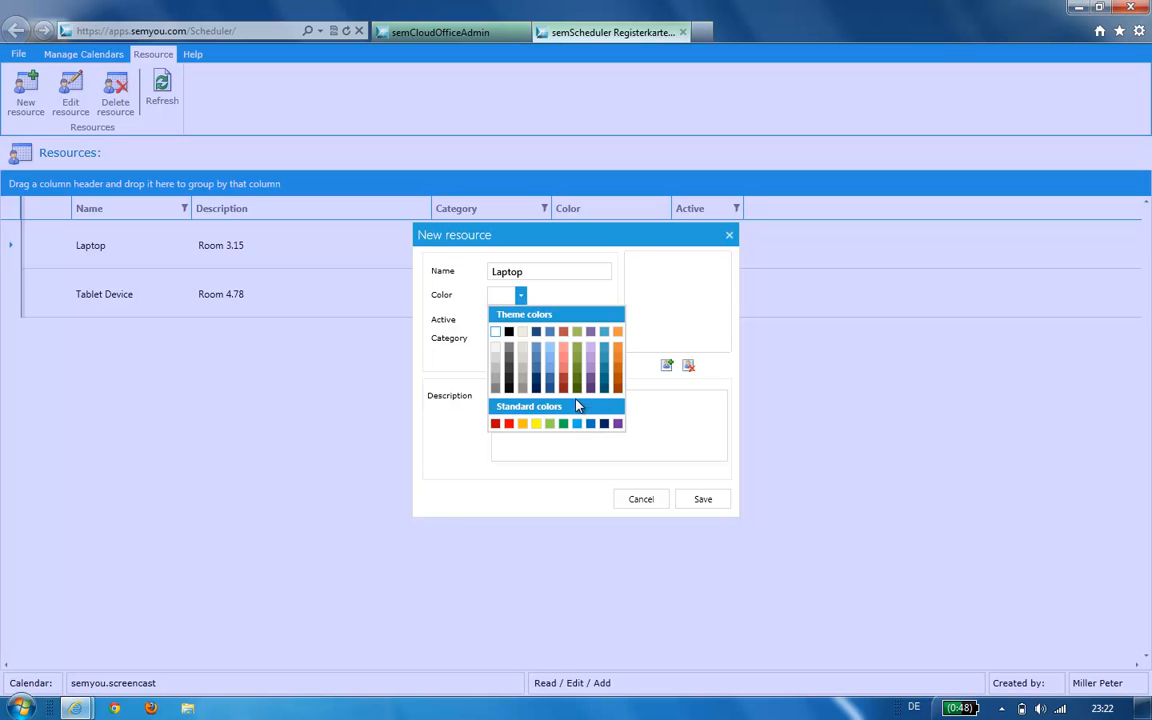
click(578, 424)
click(606, 446)
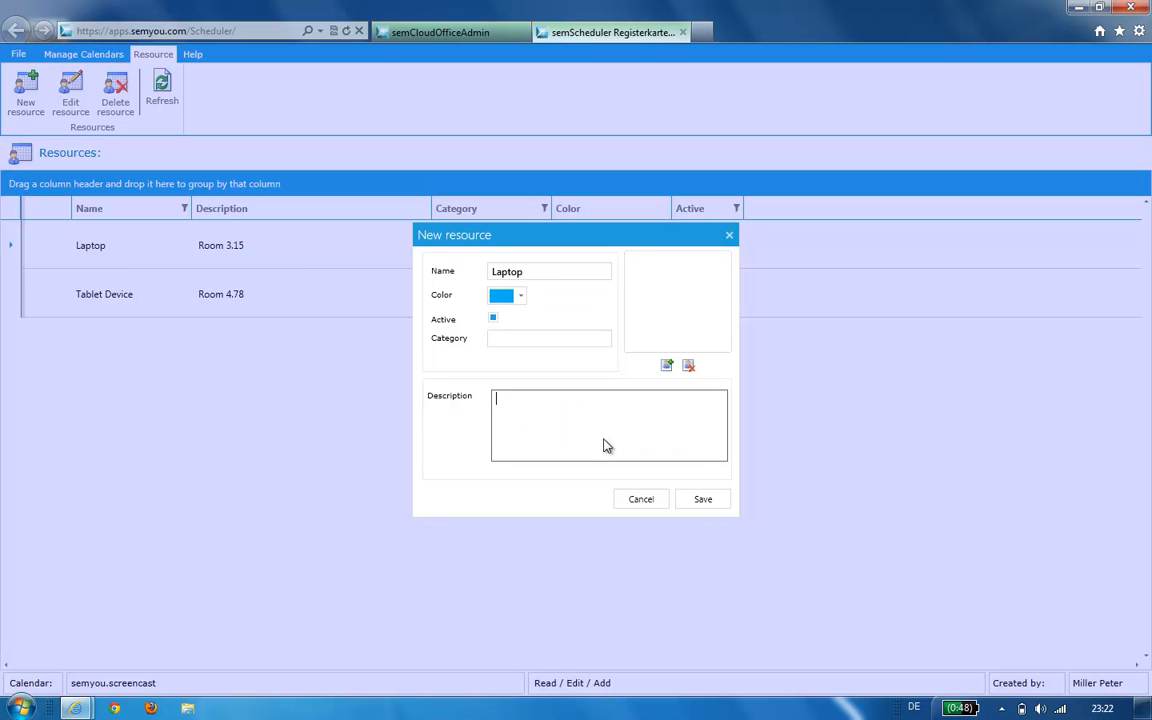
text(Room 4.78)
click(700, 501)
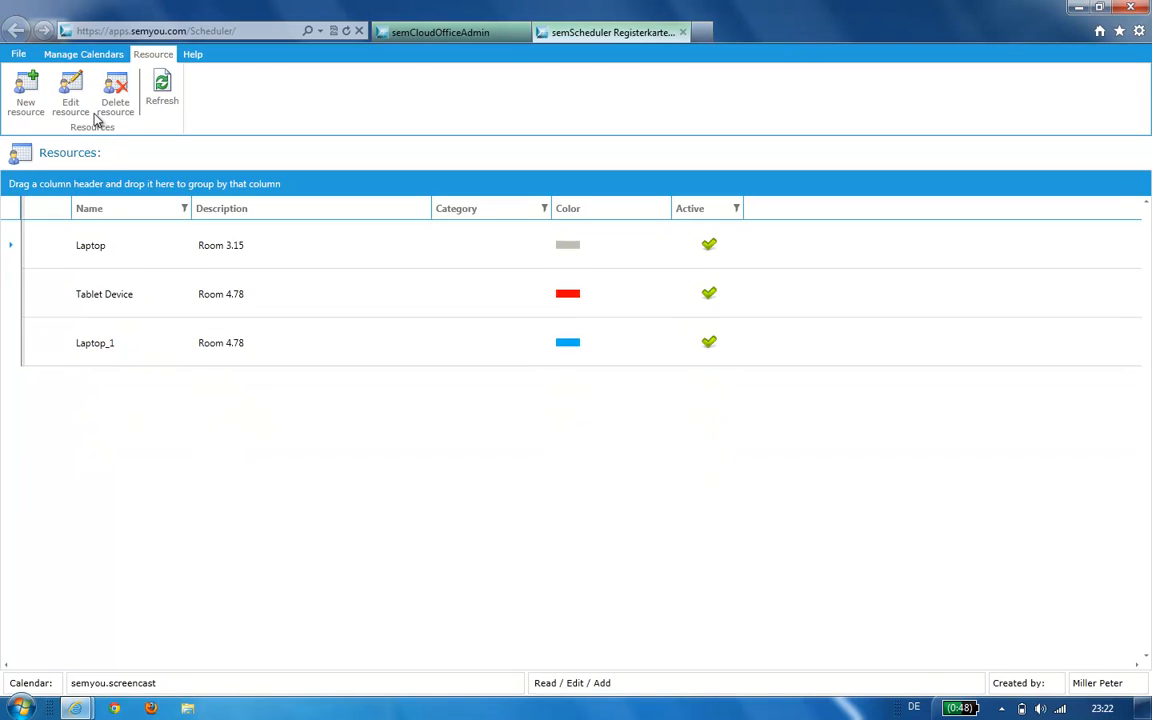
- Switch from semyou.screencast to the Fleet Management calendar's week under My Calendars
click(83, 54)
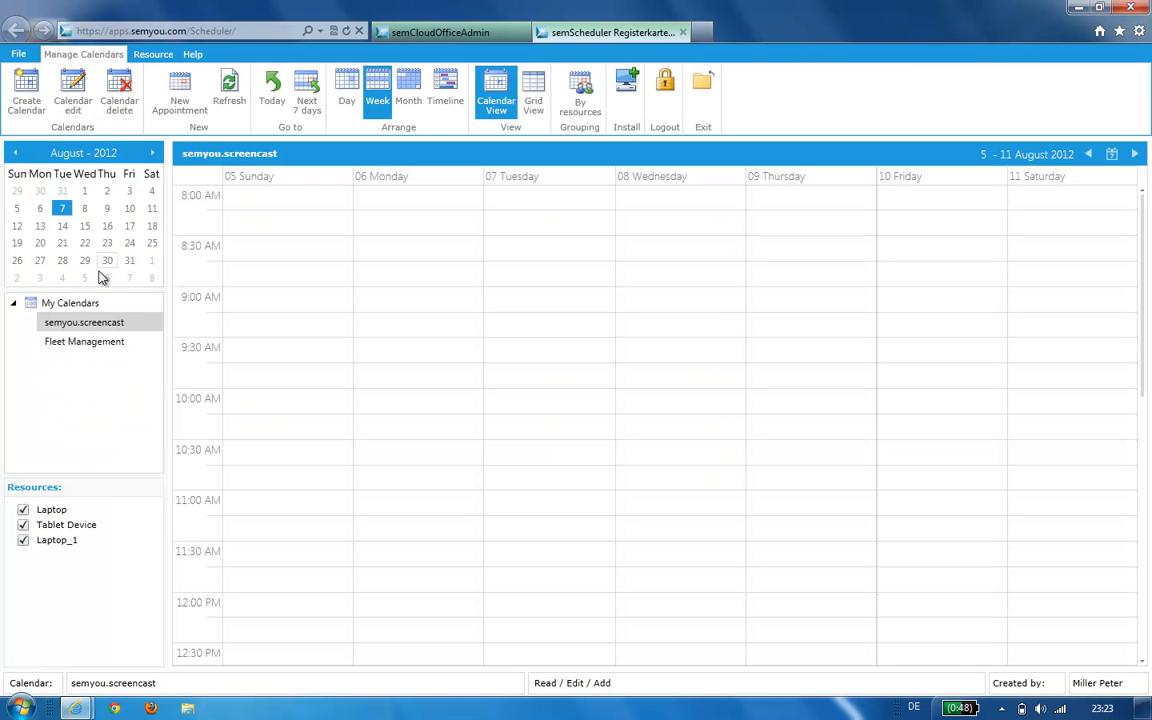
click(110, 323)
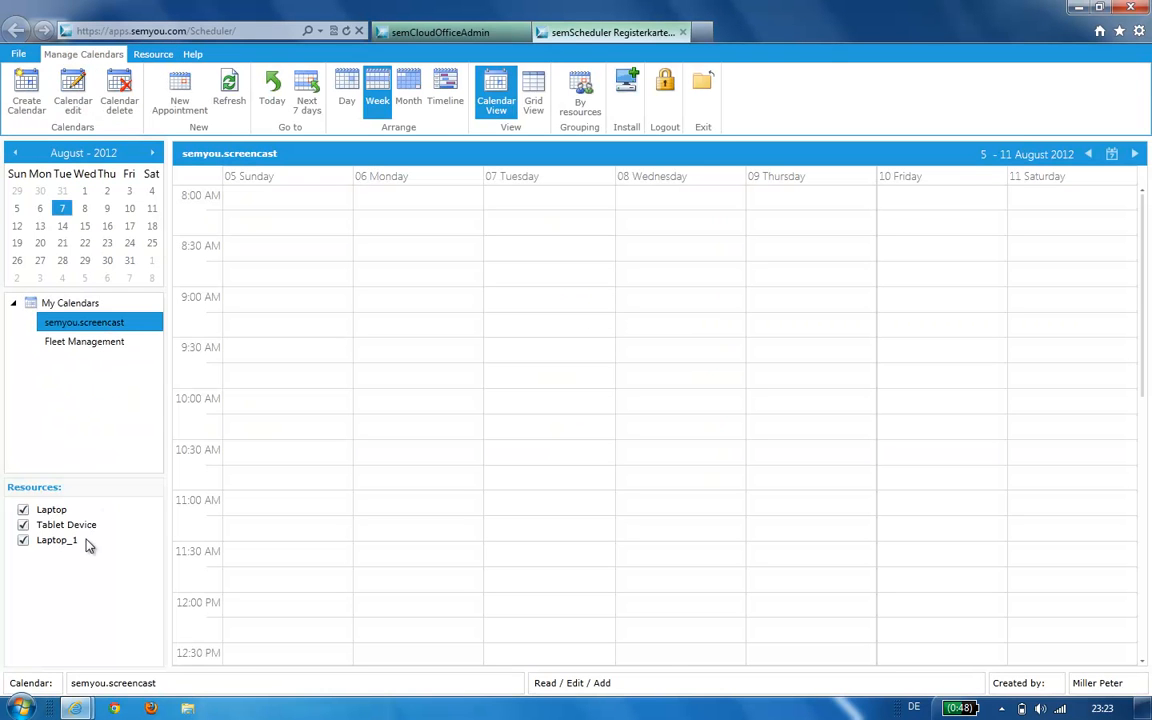
click(91, 343)
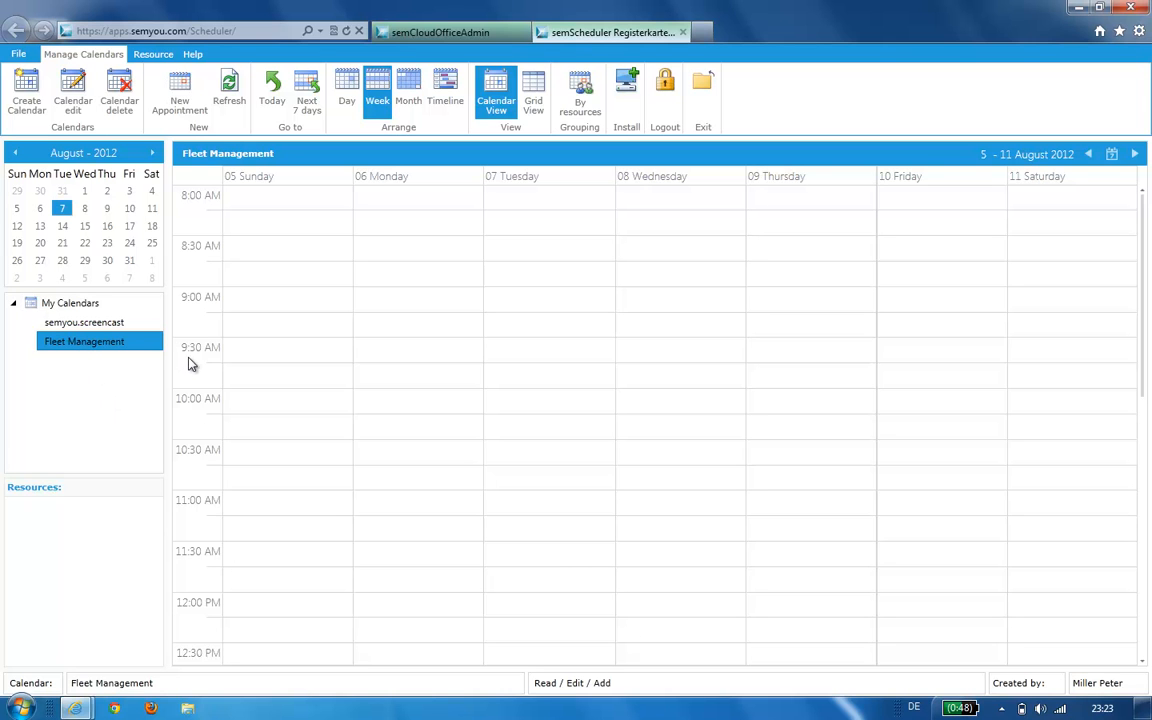
- Start a light beige-grey Mercedes resource with description Parking 158
click(150, 57)
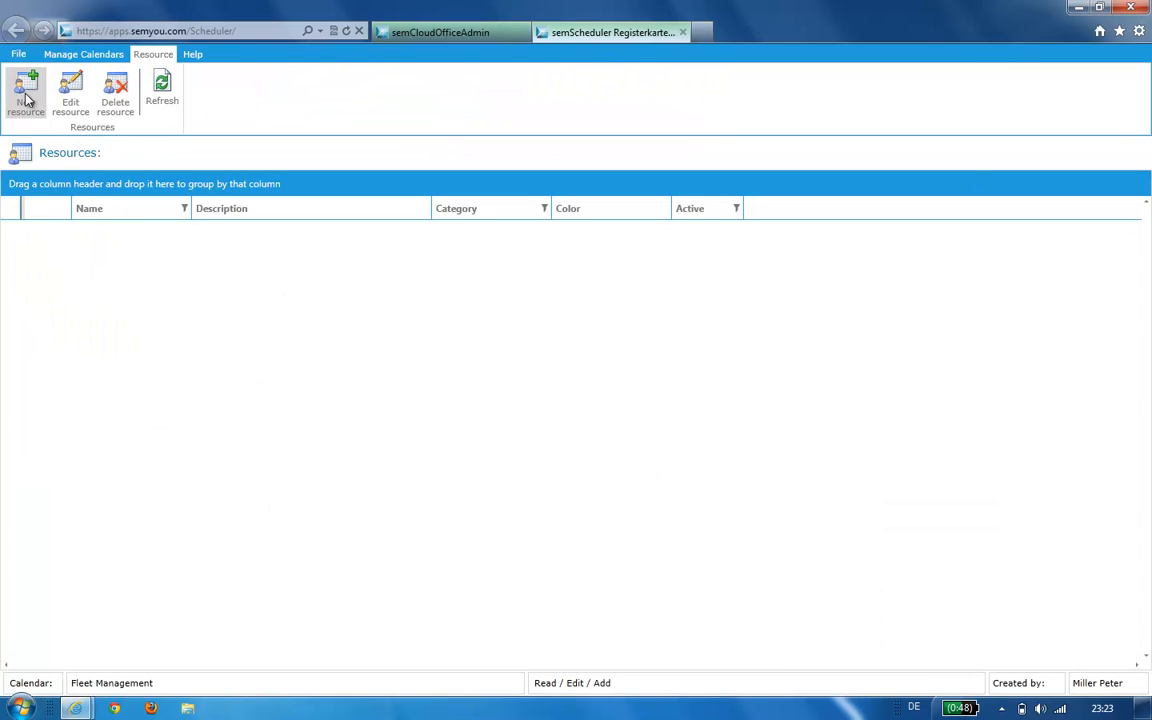
click(37, 116)
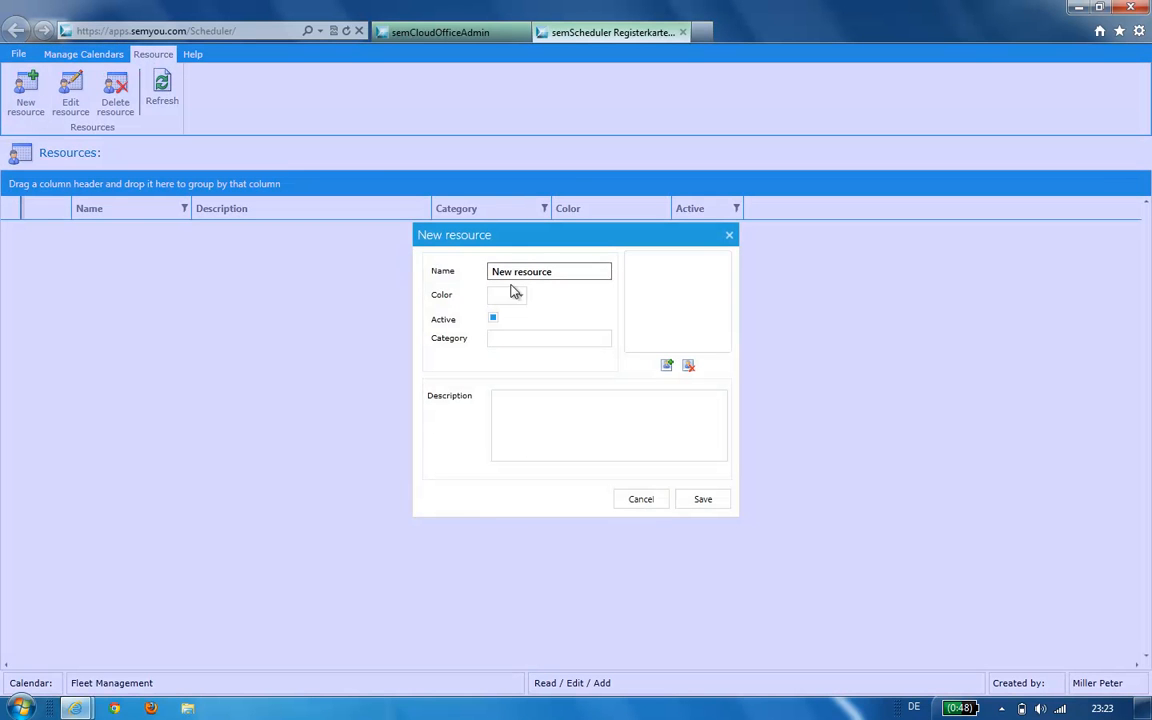
drag(564, 277, 455, 287)
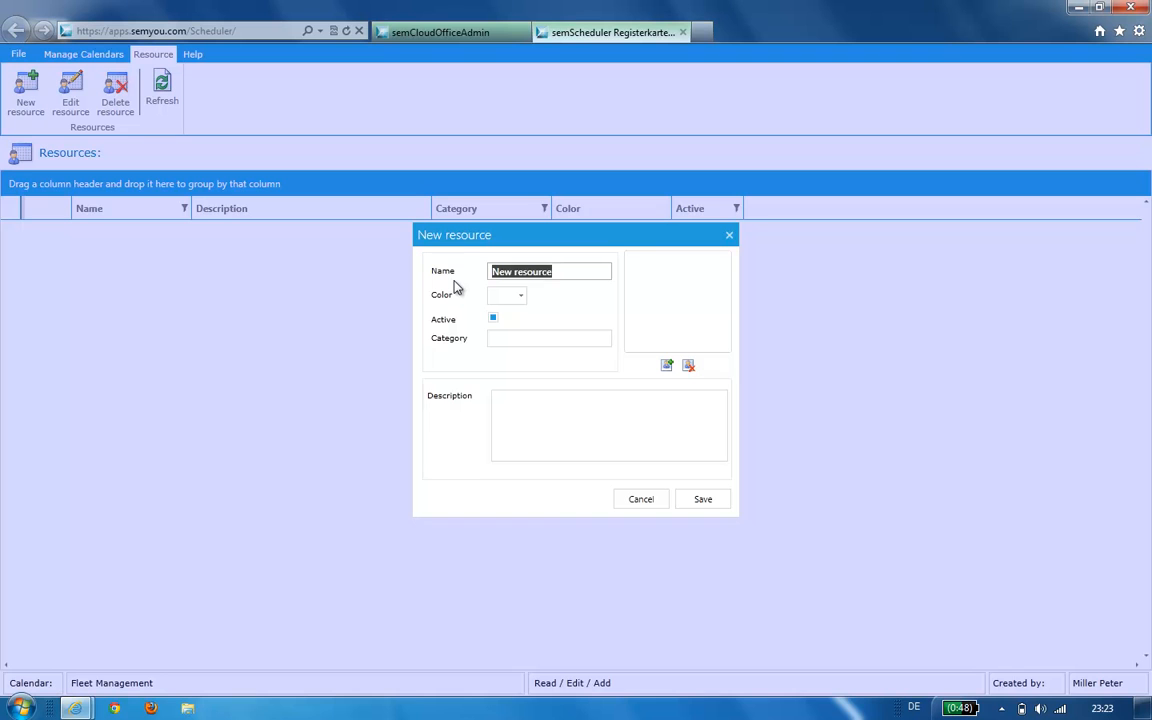
text(Mercedes)
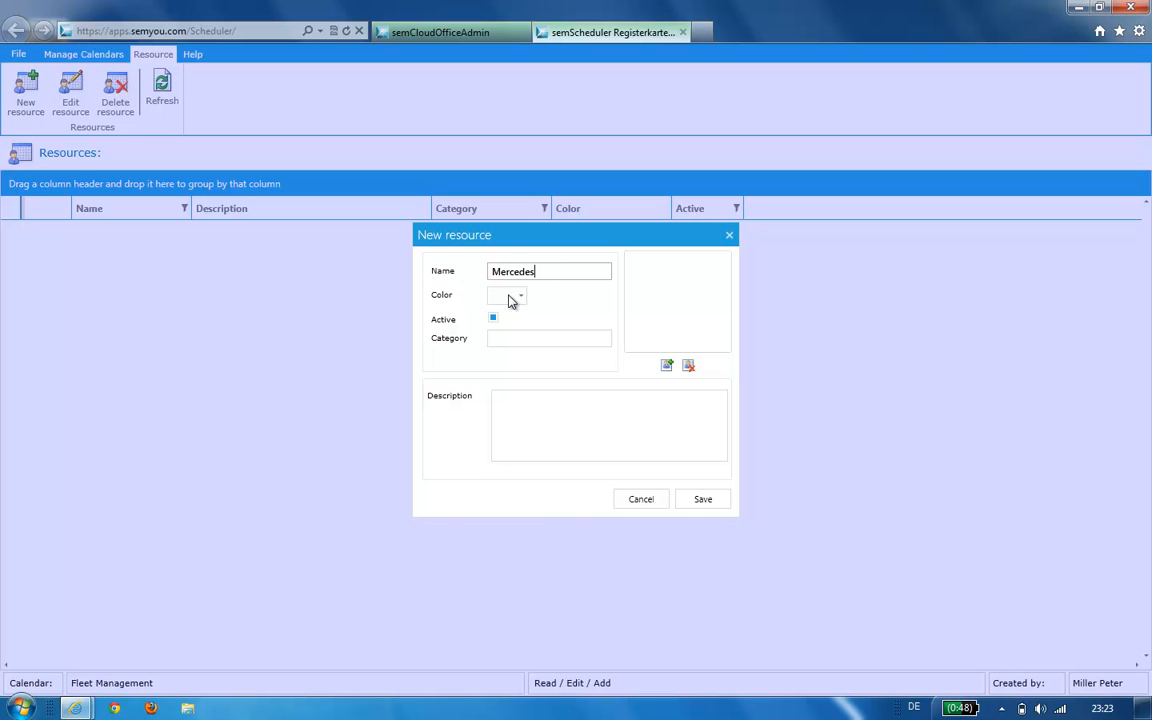
click(521, 296)
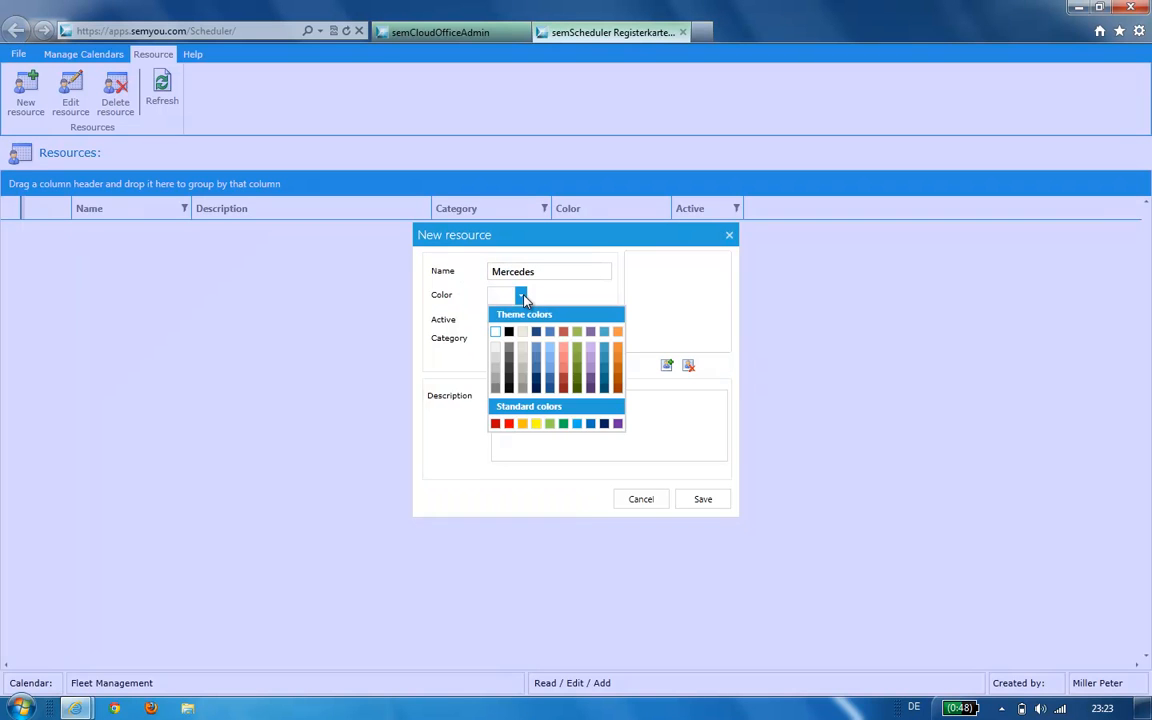
click(521, 360)
click(513, 436)
text(Par)
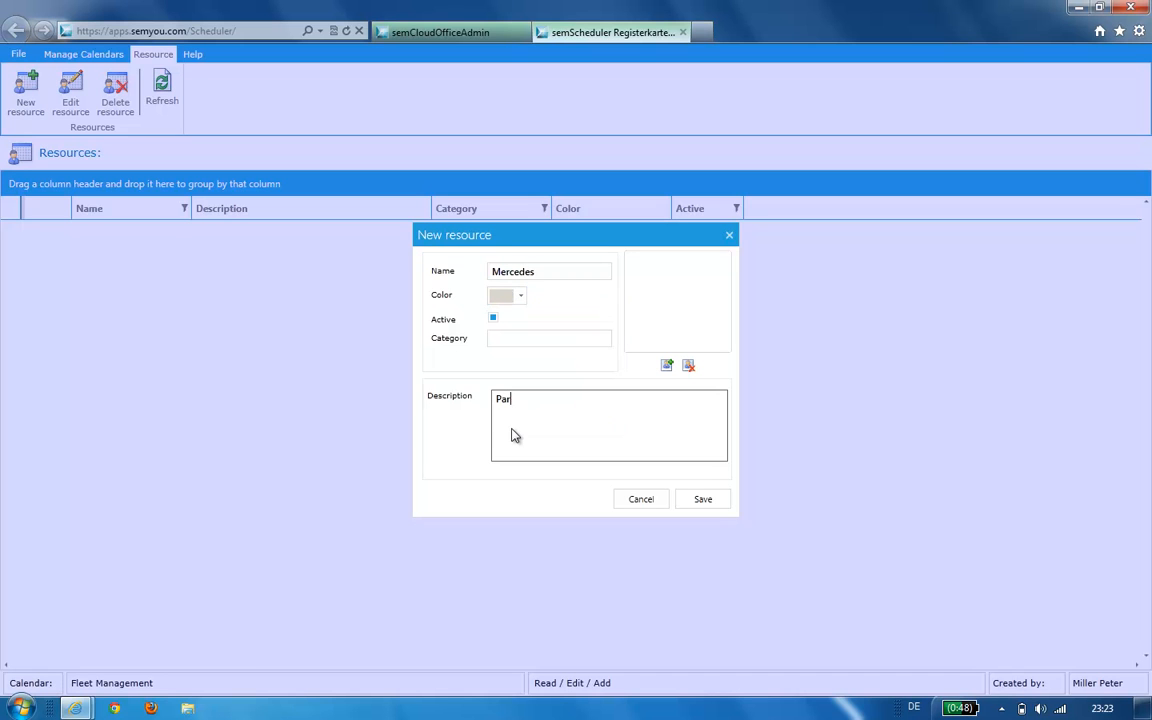
text(king 158)
- Attach the Mercedes-Benz-S-Klasse picture to the Mercedes resource and save it
click(669, 370)
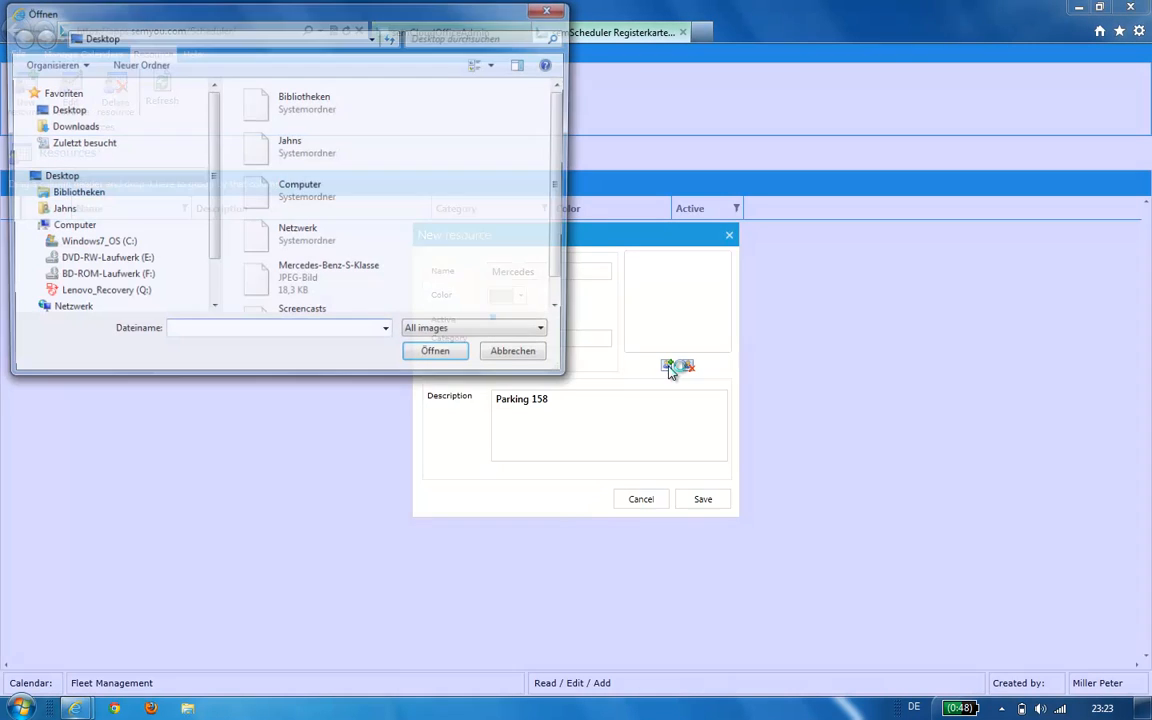
click(355, 288)
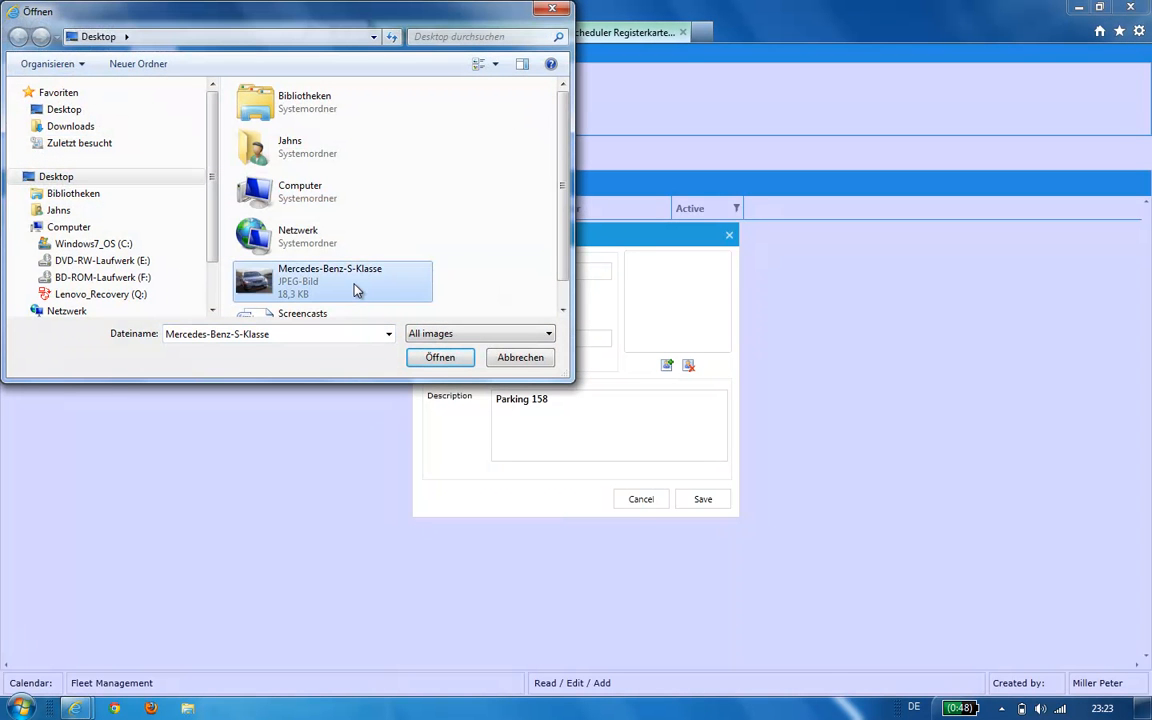
click(440, 358)
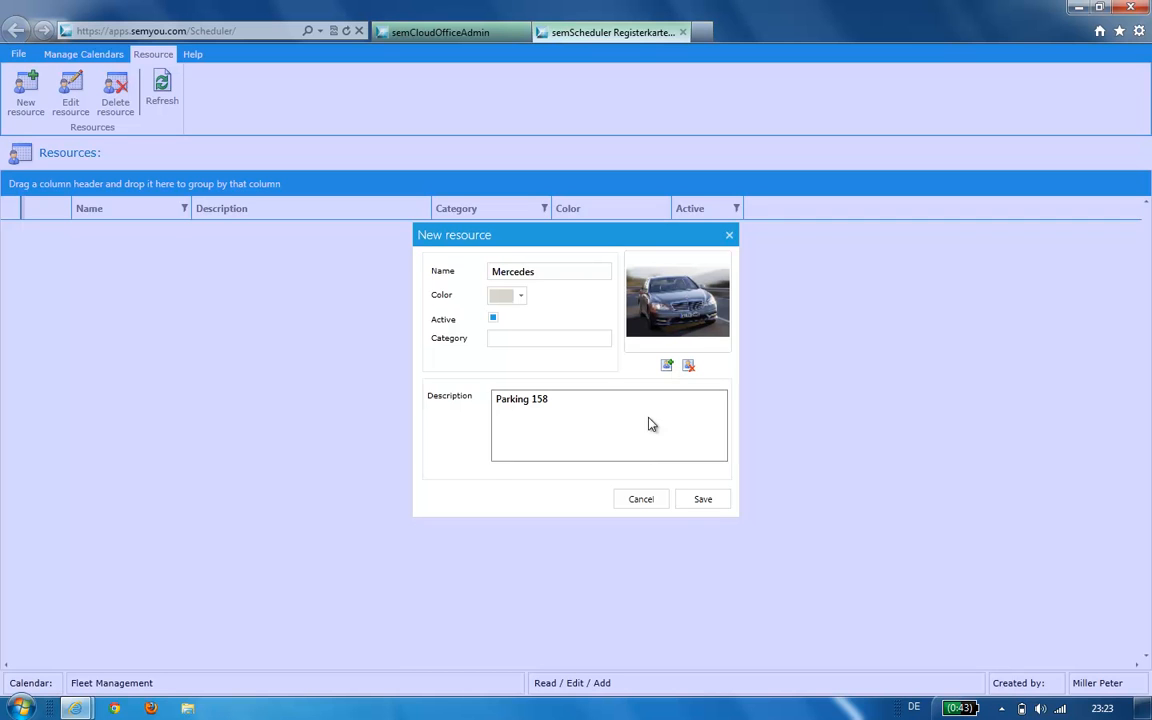
click(714, 506)
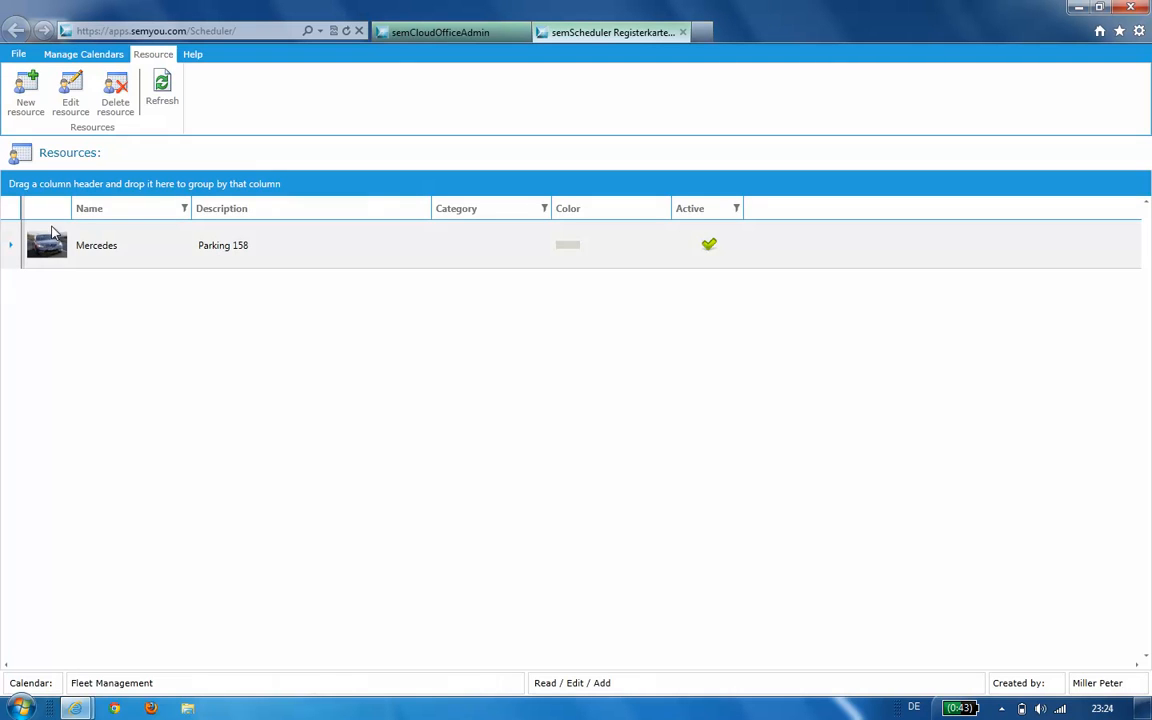
- Add an Audi resource with a light-blue colour and description Parking 265
click(26, 88)
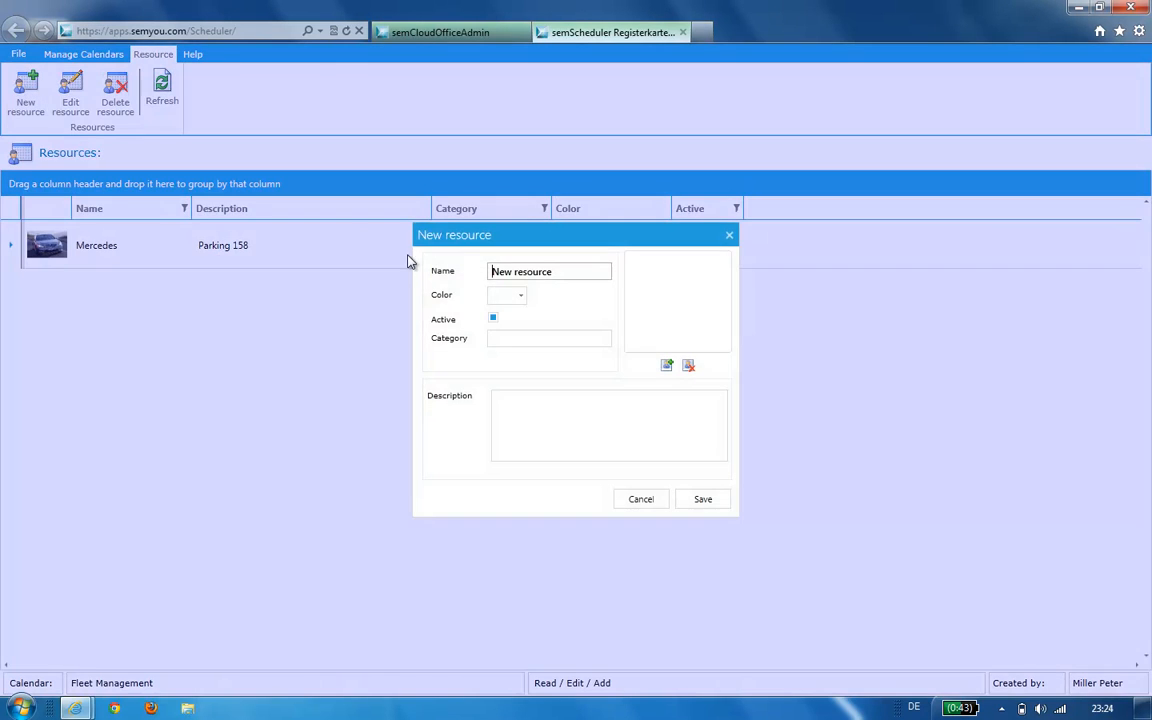
drag(561, 273, 430, 278)
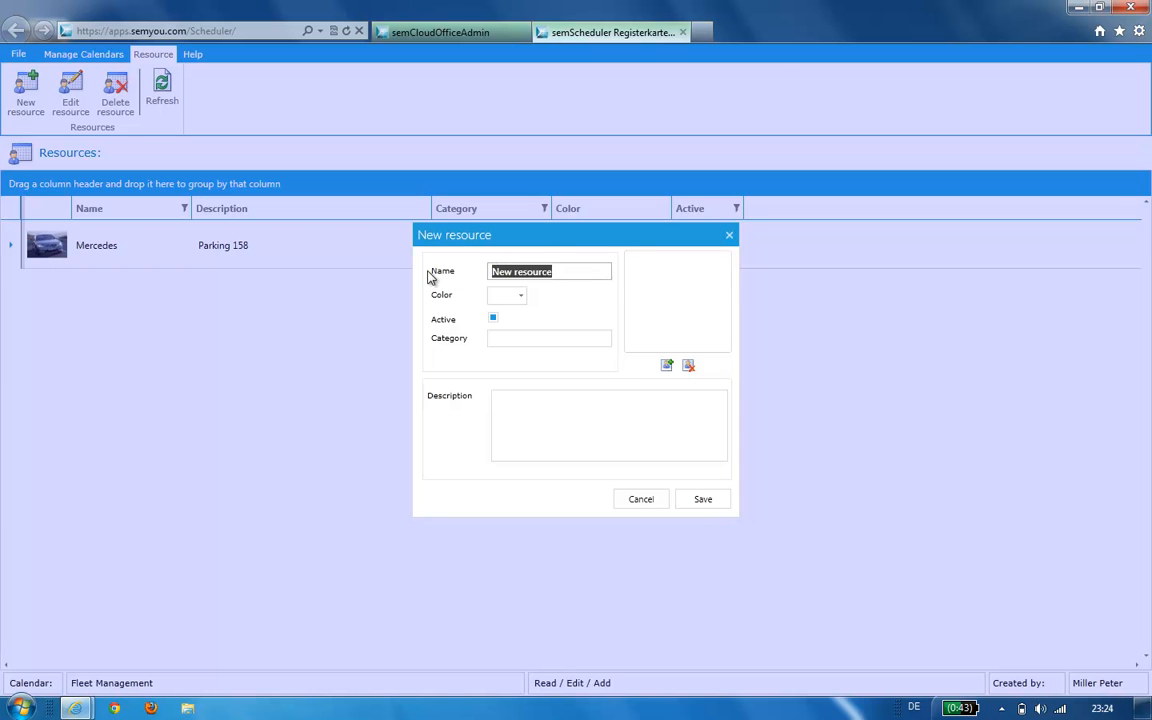
text(Audi)
click(521, 296)
click(553, 369)
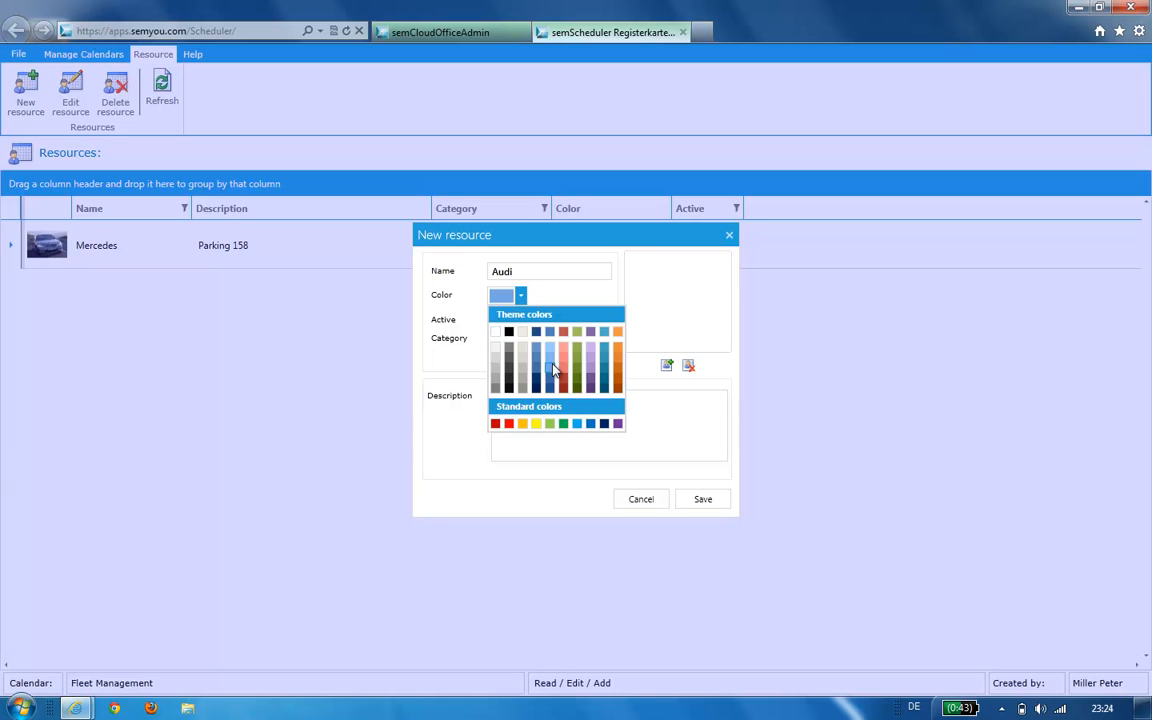
click(656, 414)
text(Pa)
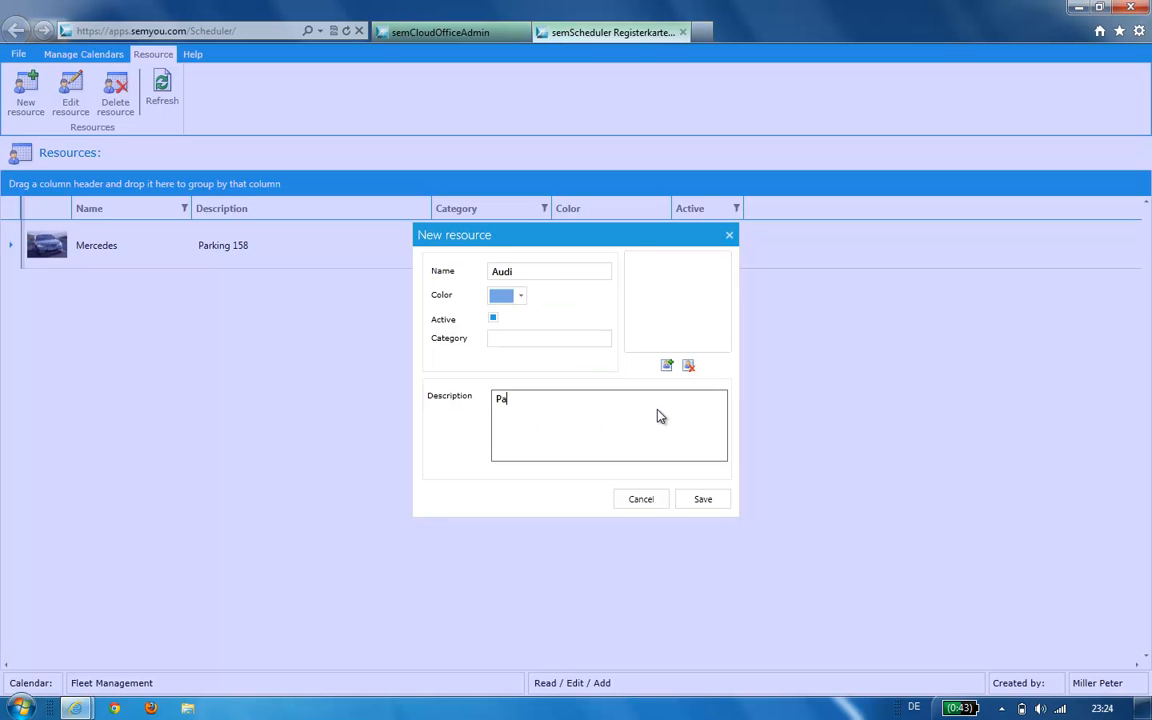
text(rking 265)
click(703, 499)
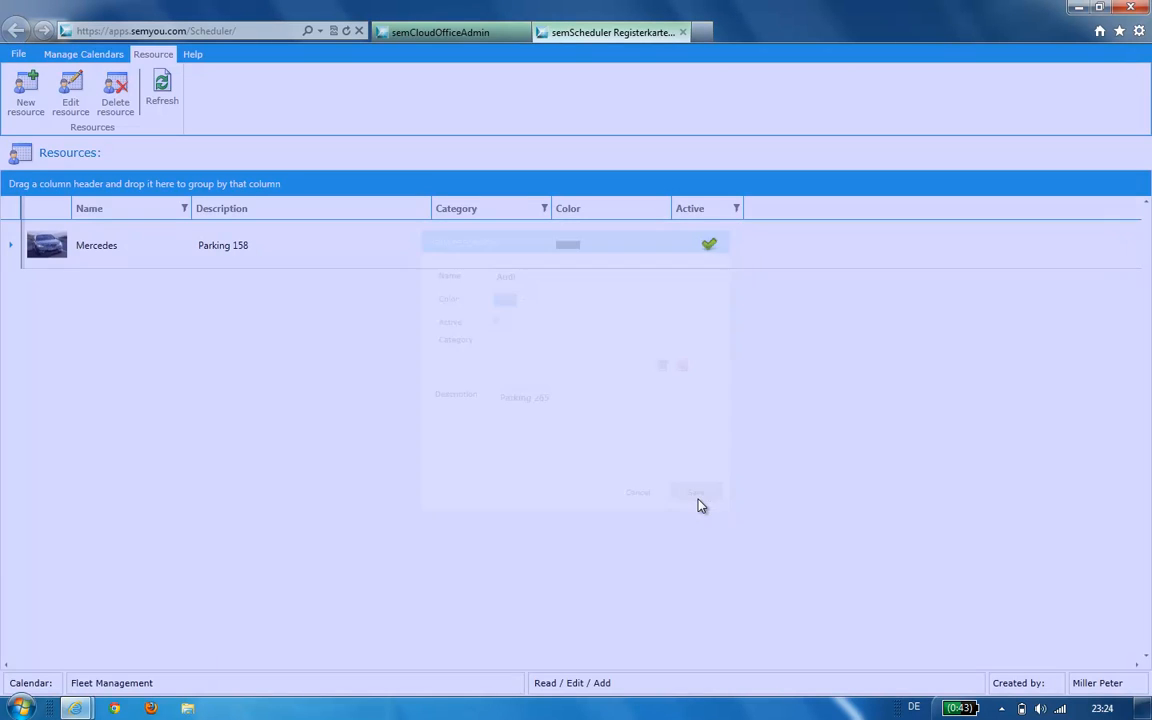
- Add a BMW resource with a dark orange colour and description Parking 233
click(28, 92)
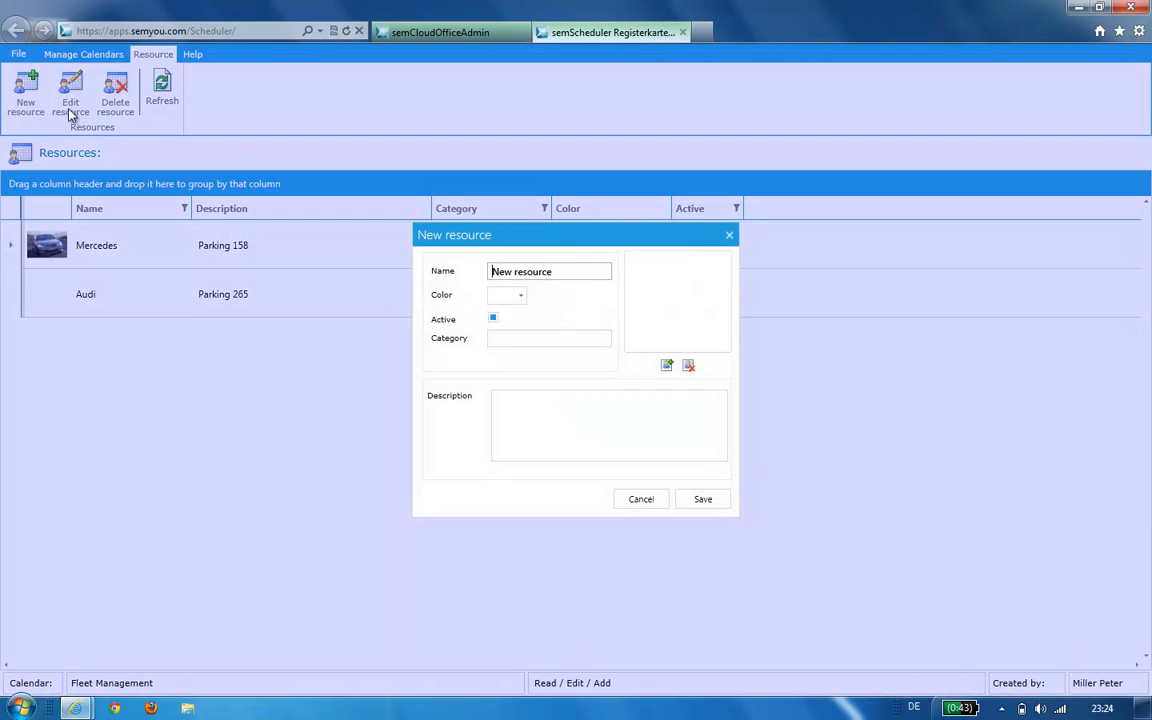
drag(576, 270, 484, 270)
text(BMW)
click(520, 296)
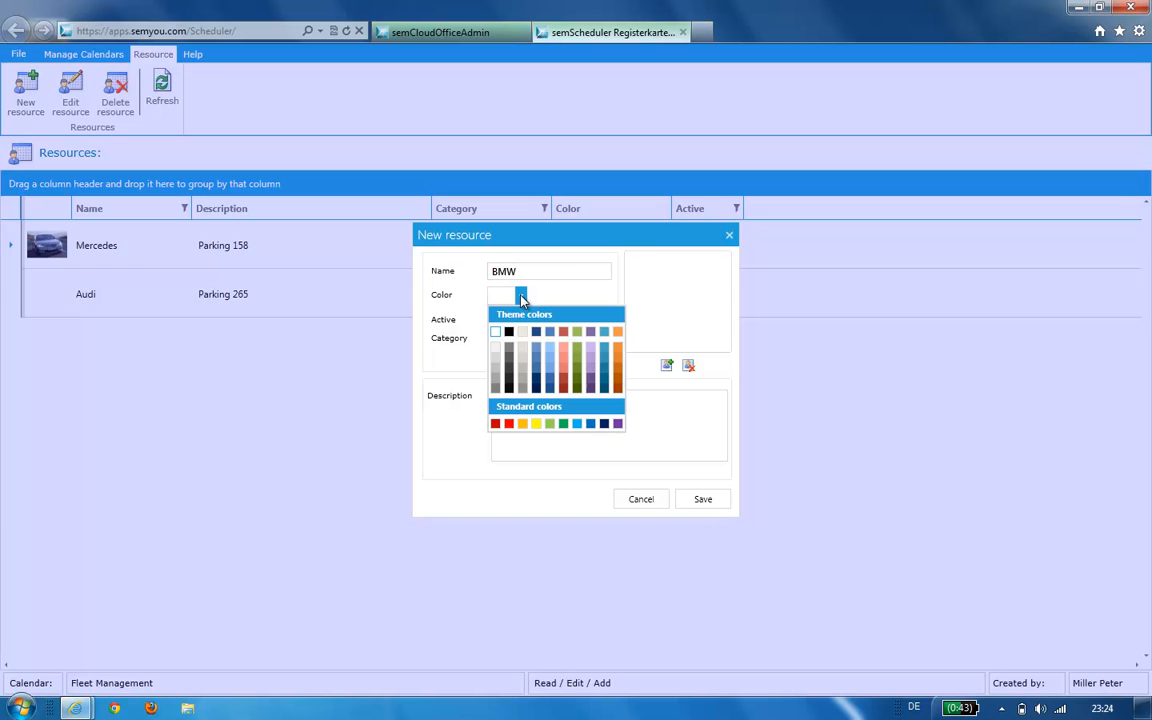
click(615, 372)
click(685, 425)
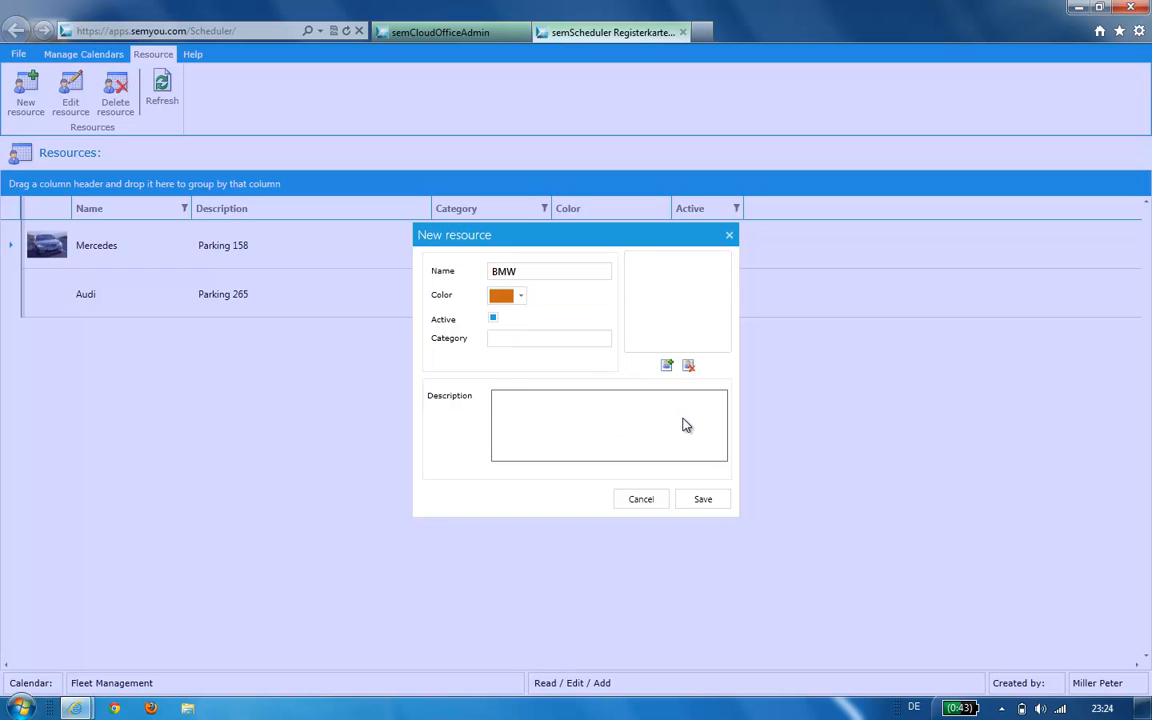
text(Parking 233)
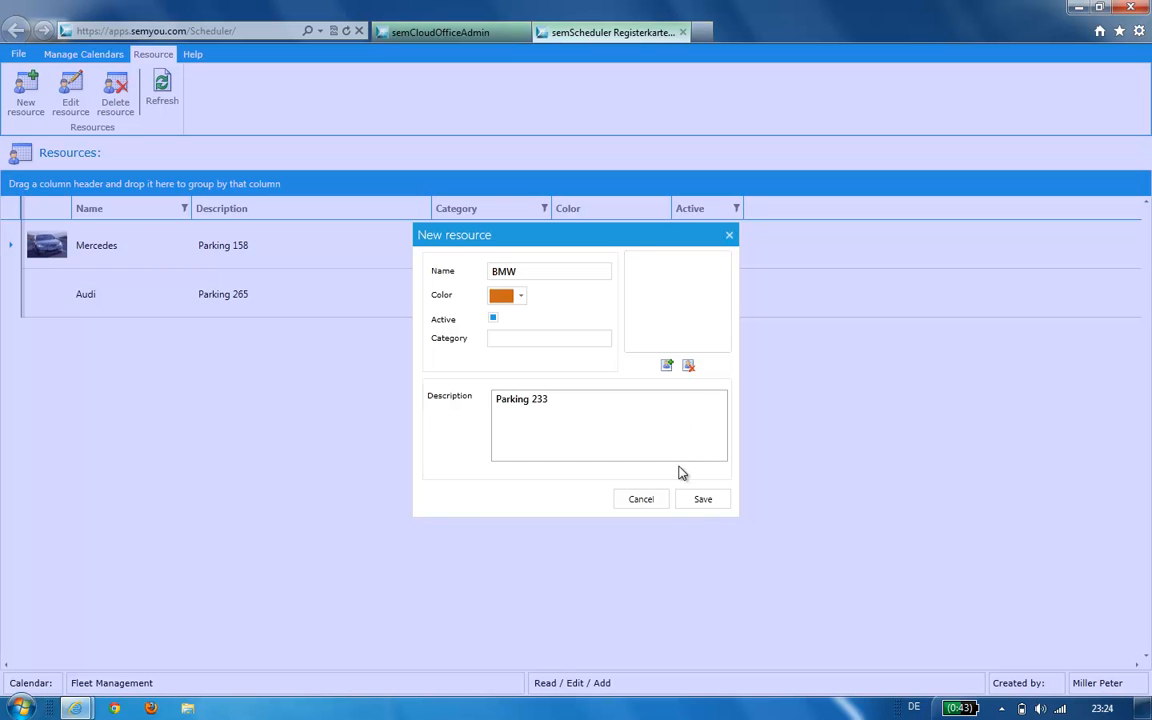
click(699, 505)
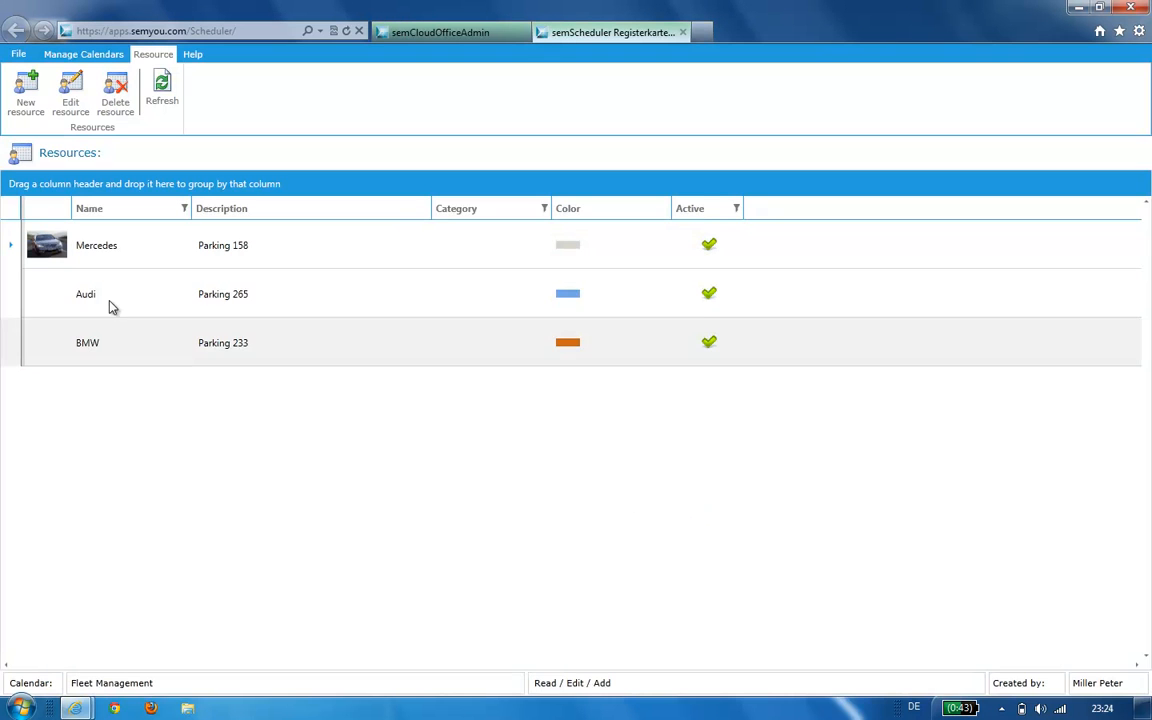
- Return to the week view, switch to the semyou.screencast calendar and select Wednesday 9:00 AM
click(62, 56)
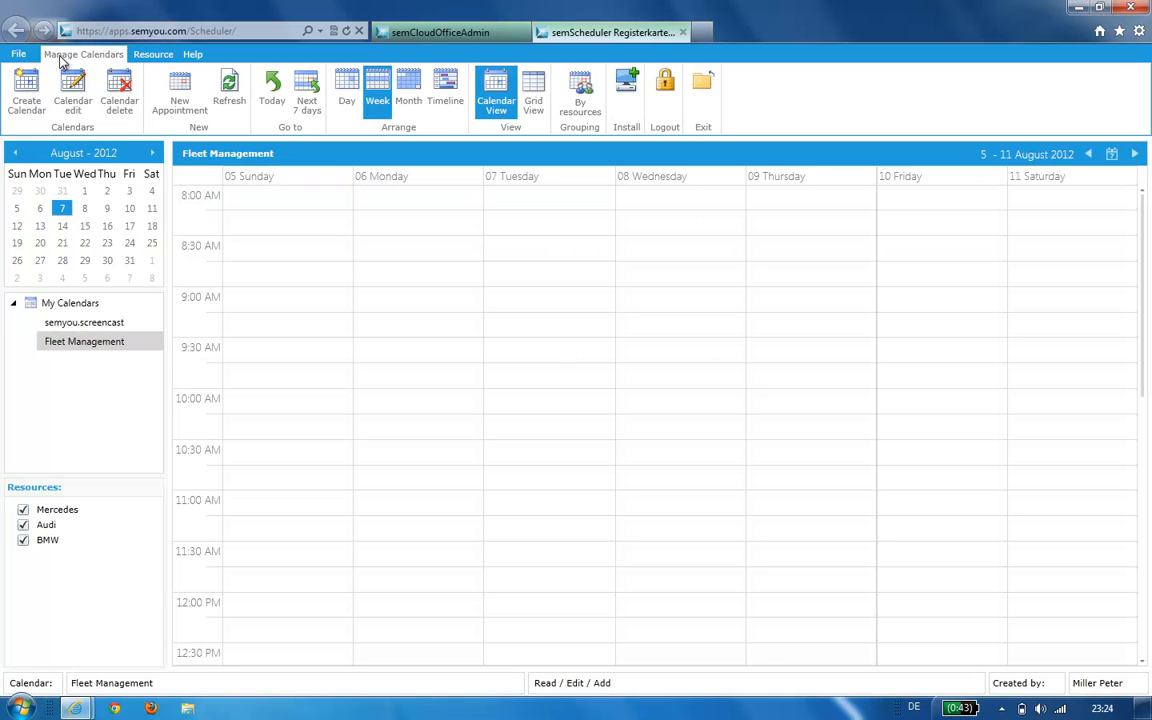
click(97, 342)
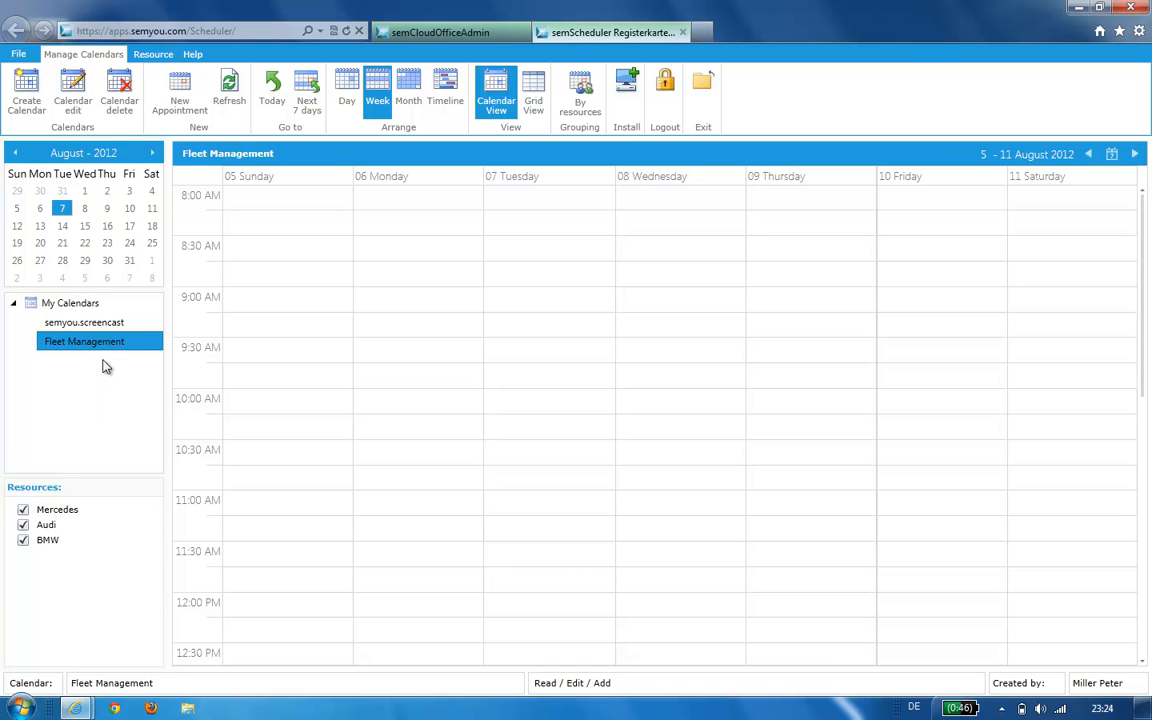
click(90, 323)
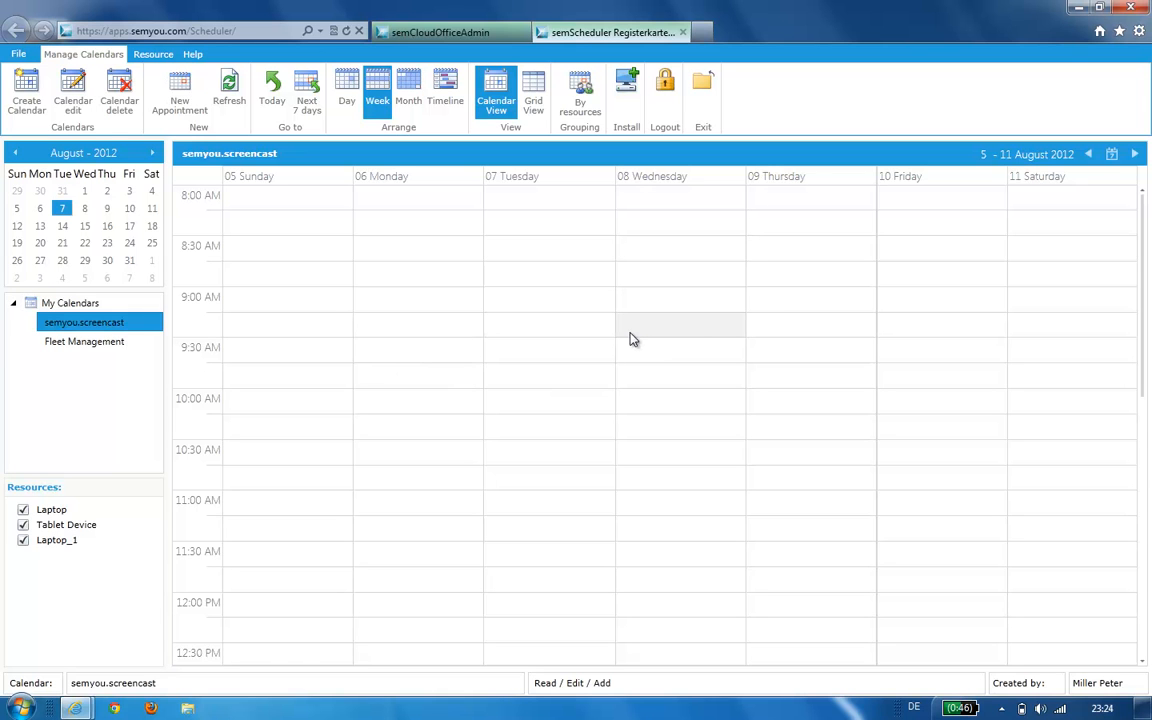
click(677, 311)
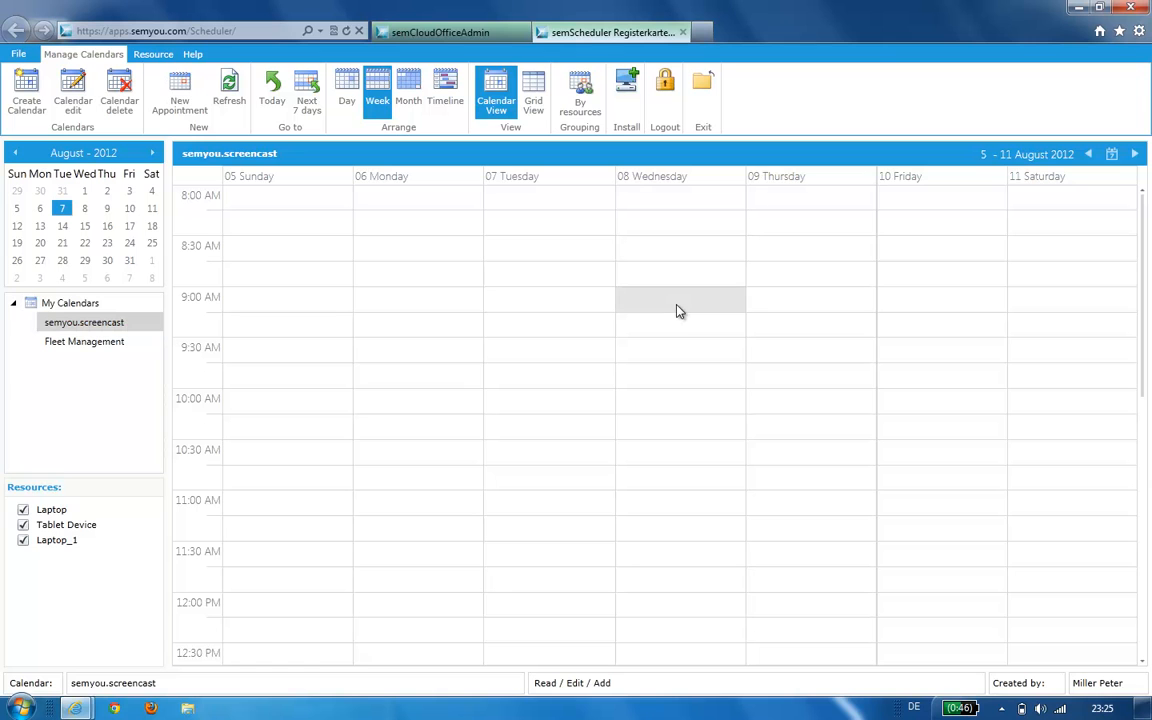
- Start a new appointment titled Producing Screencast at location semyou.towers
click(168, 84)
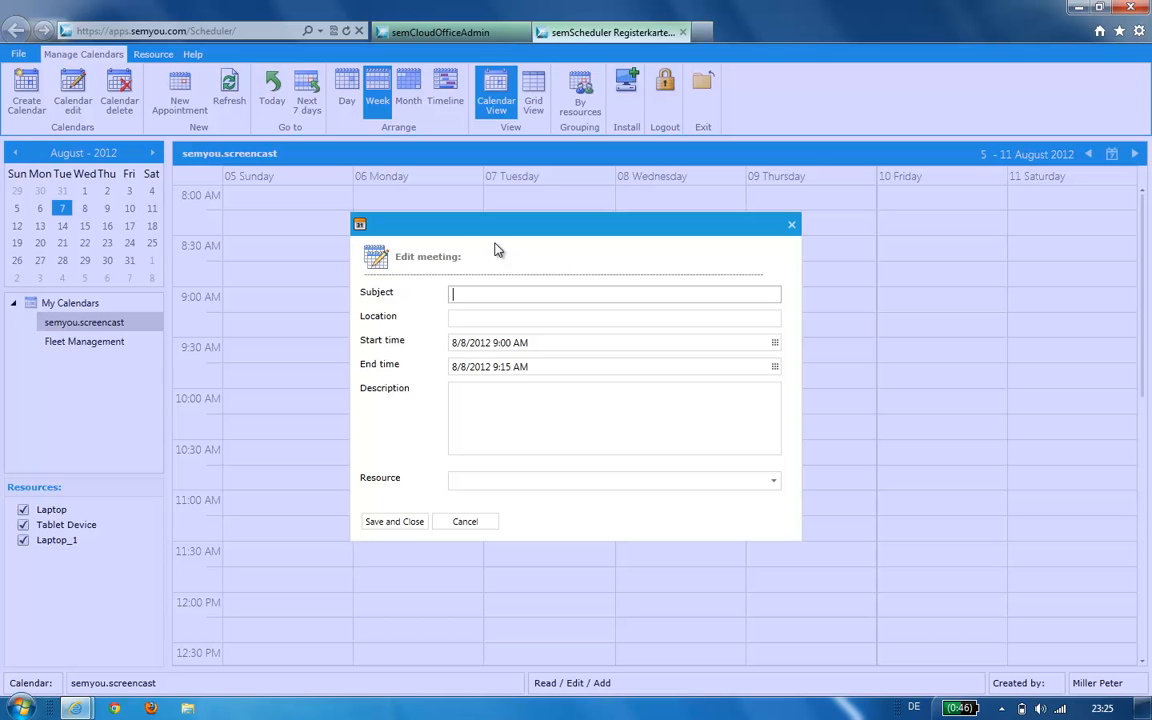
text(Producing Screencast)
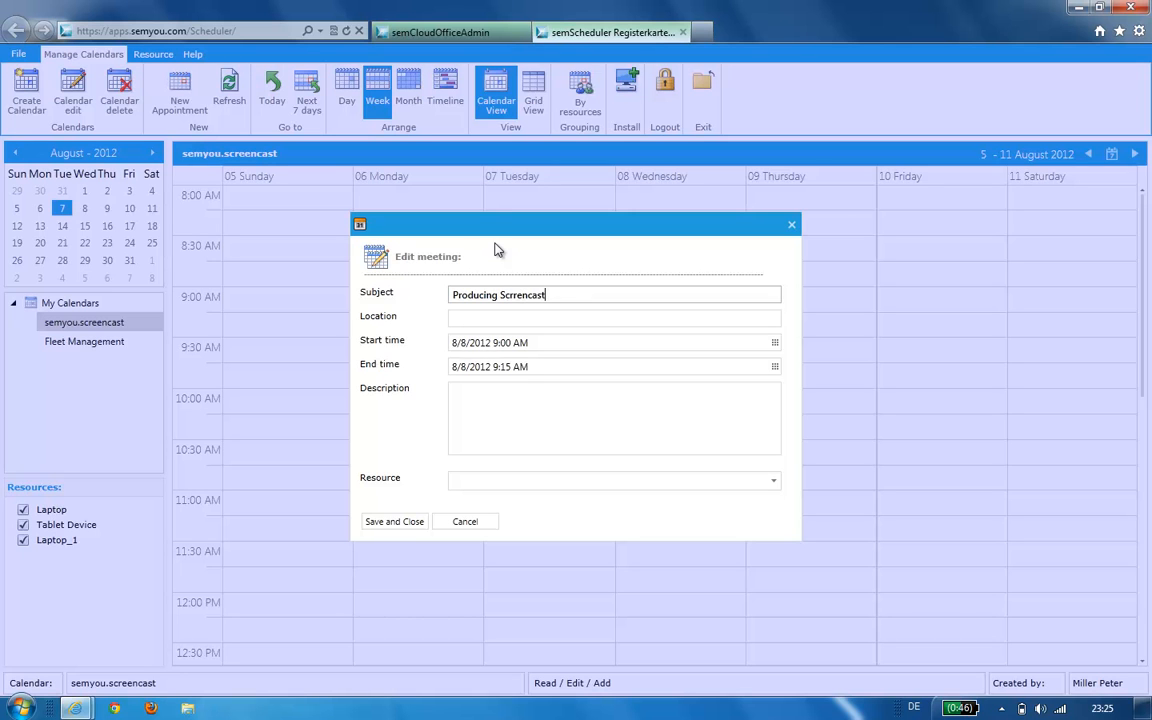
click(518, 296)
text(e)
click(519, 318)
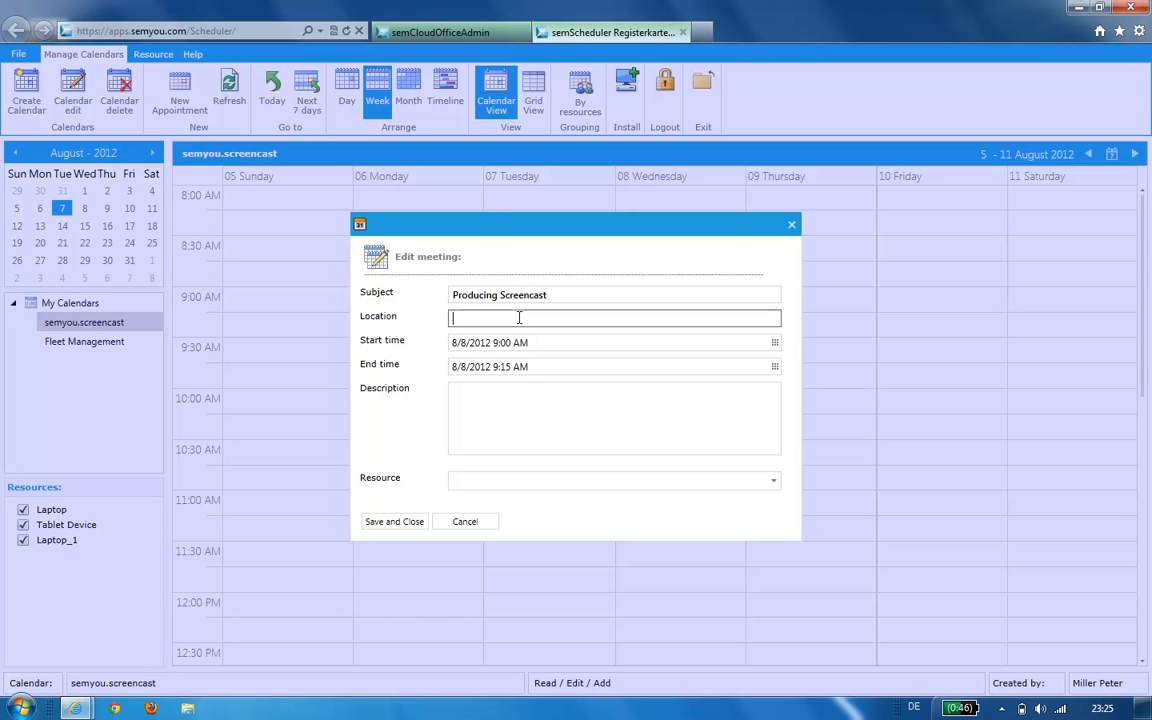
text(semyou.towers)
- Set the appointment's end time to 11:15 AM
click(528, 344)
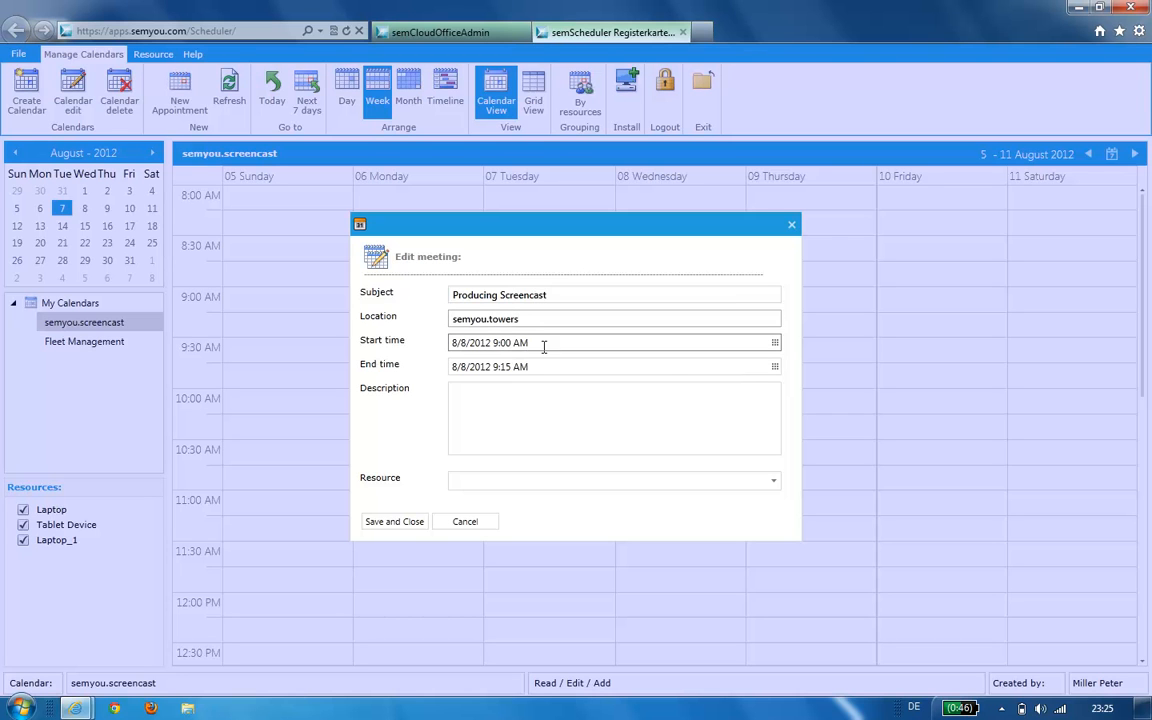
click(773, 368)
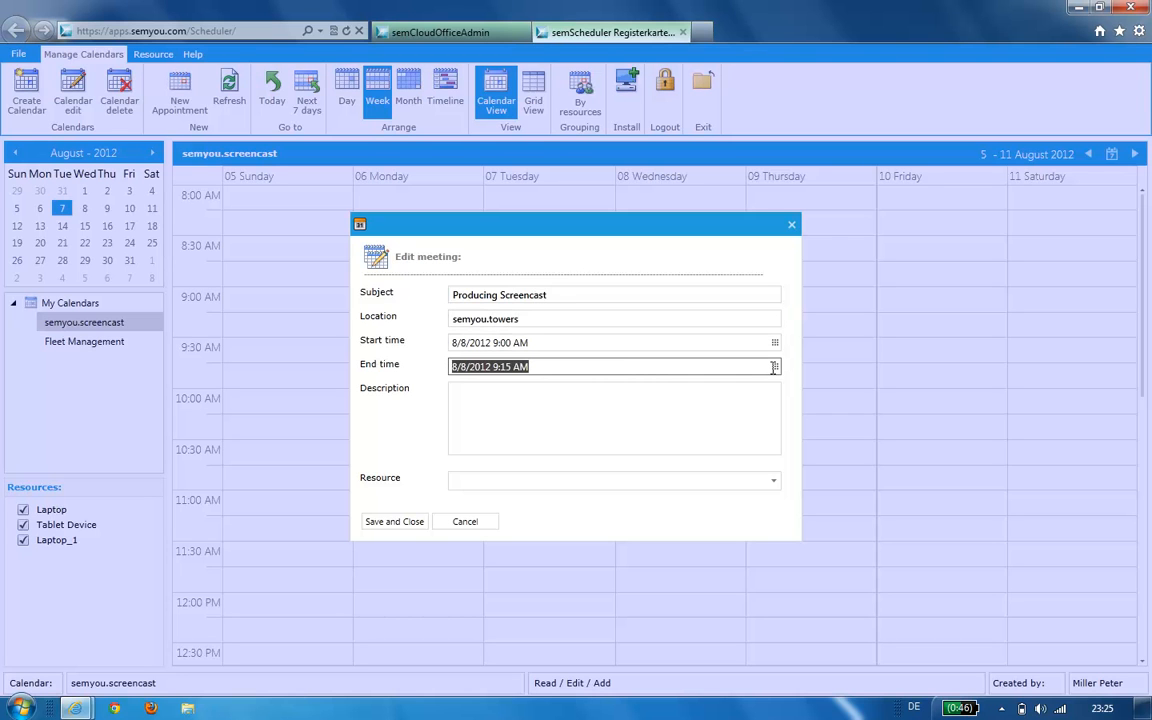
click(774, 367)
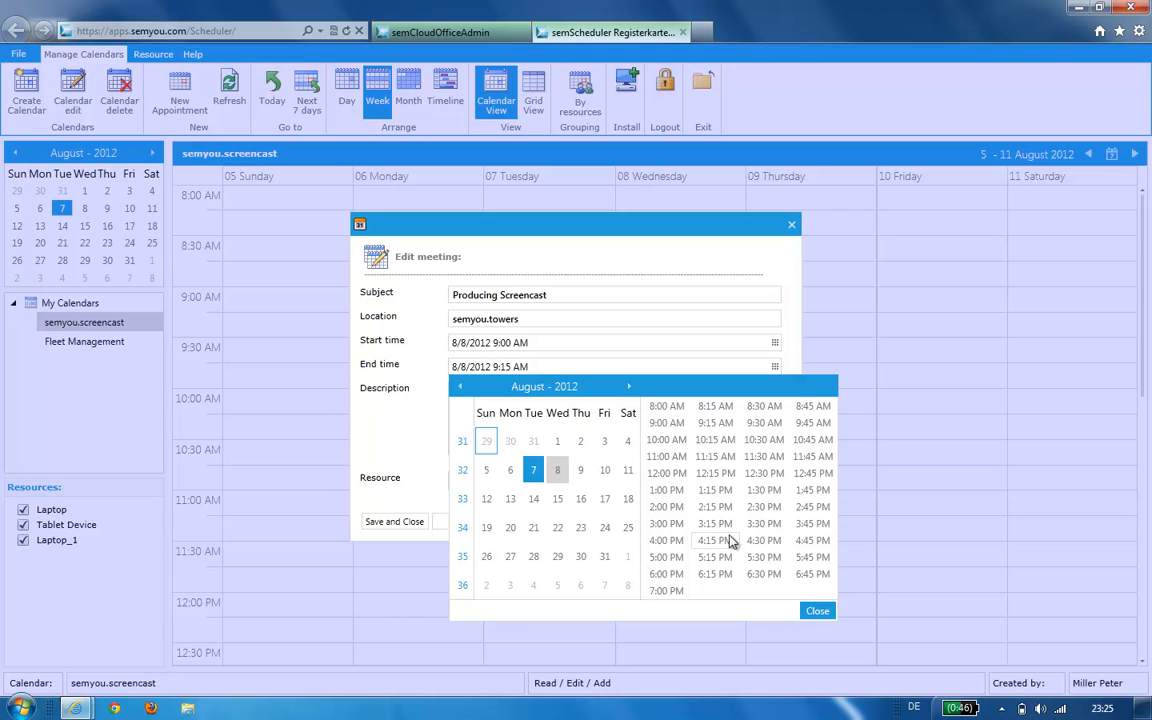
click(711, 463)
- Add a description, book the Tablet Device resource and save the appointment
click(506, 432)
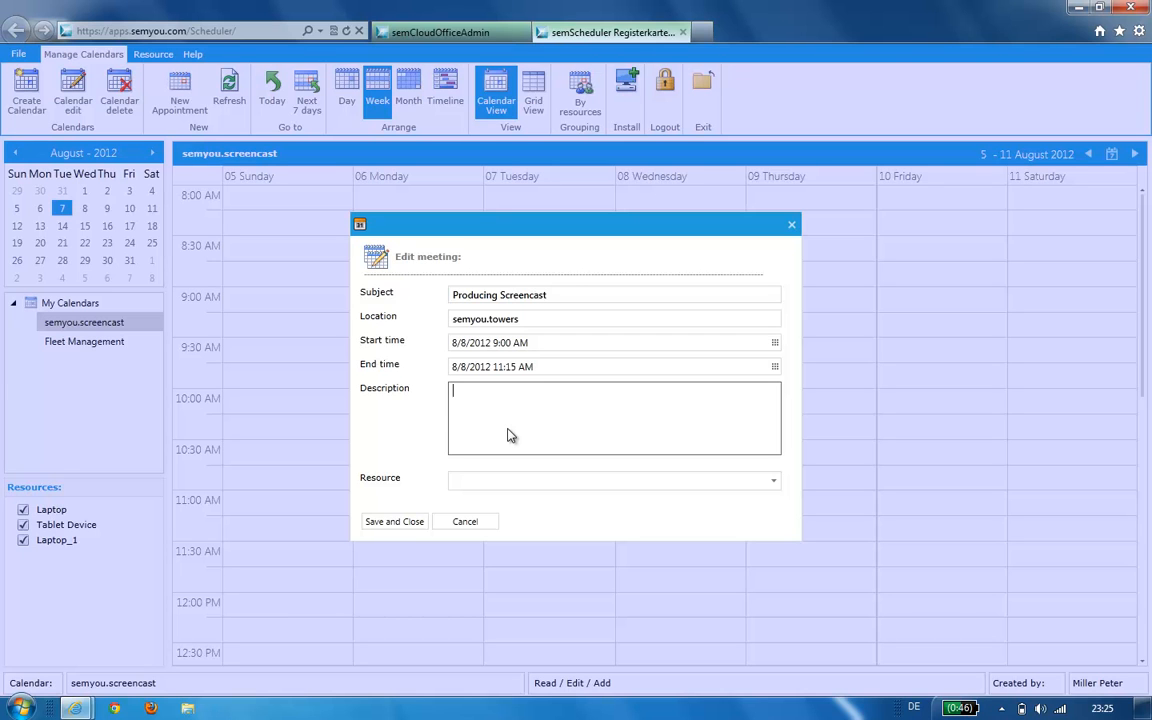
text(sem Te)
text(am.task)
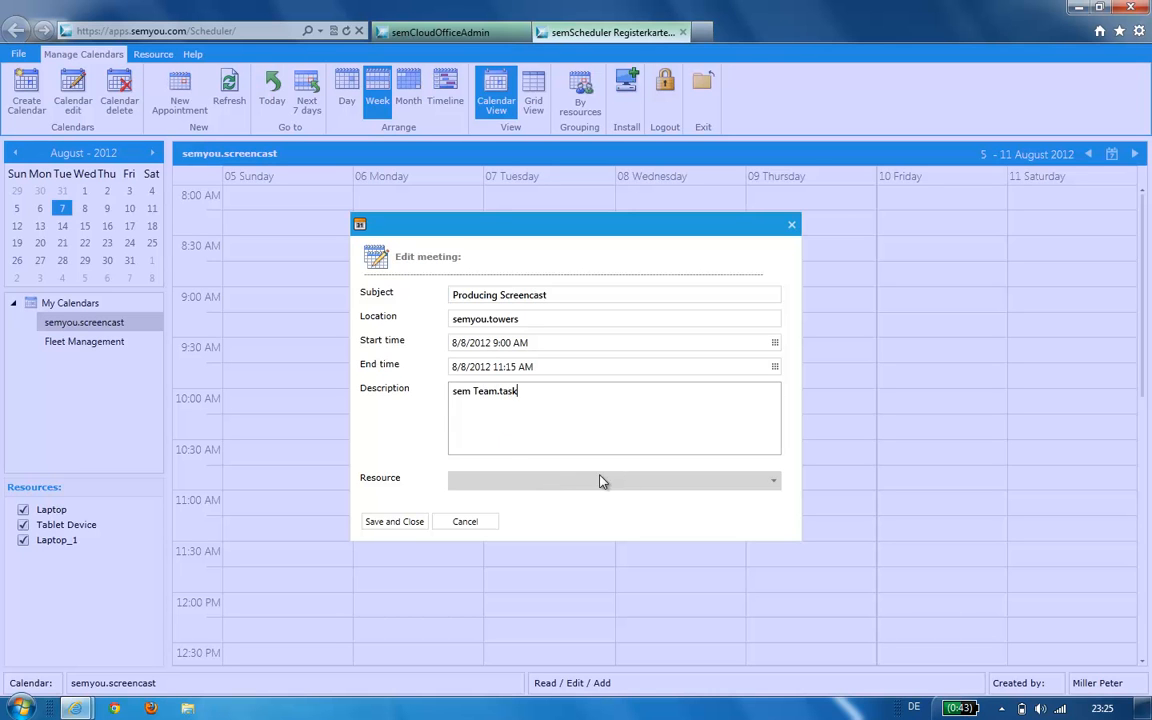
click(656, 483)
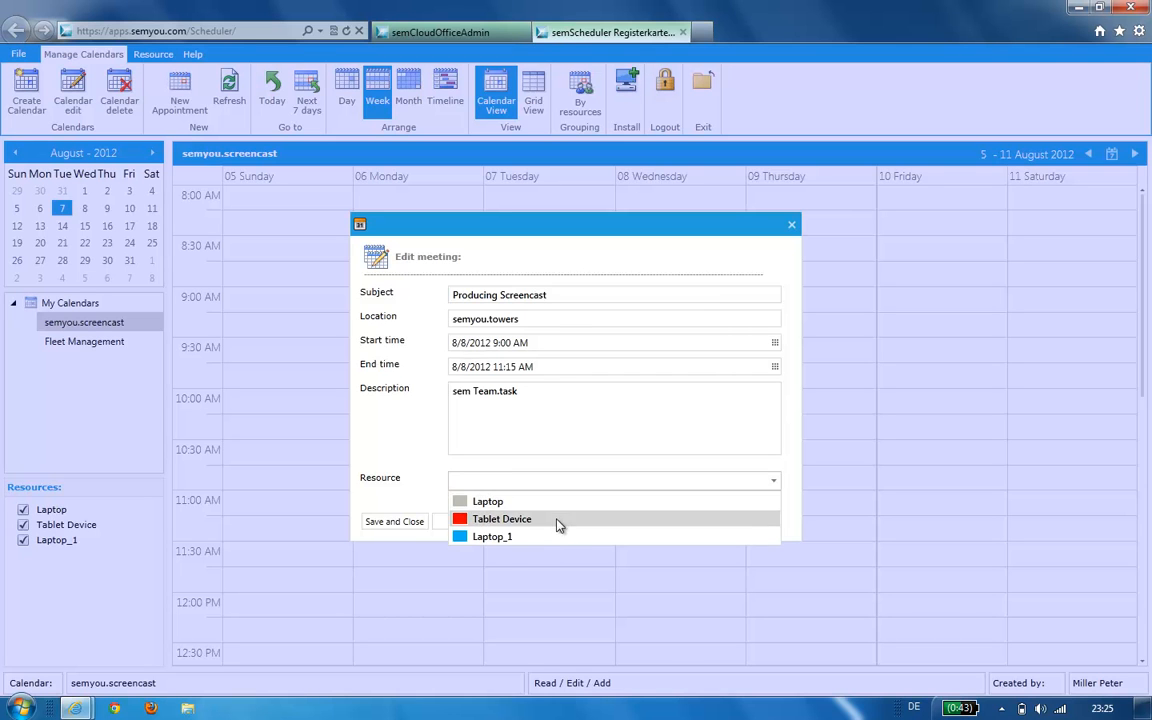
click(558, 522)
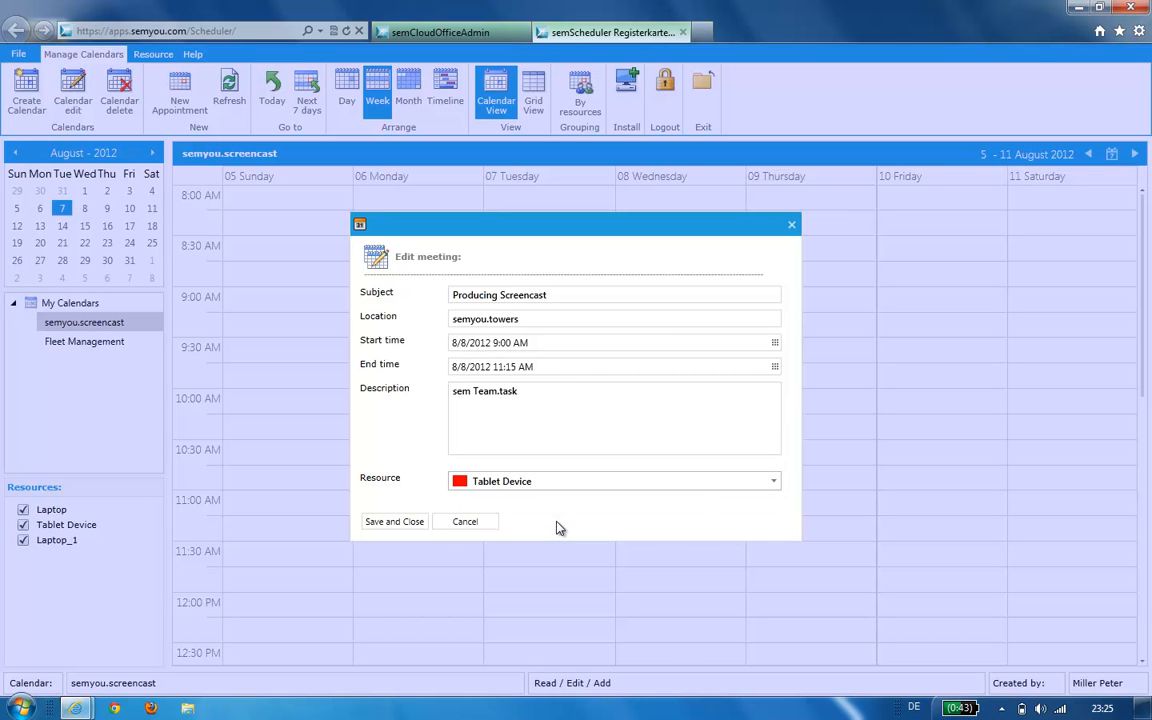
click(405, 526)
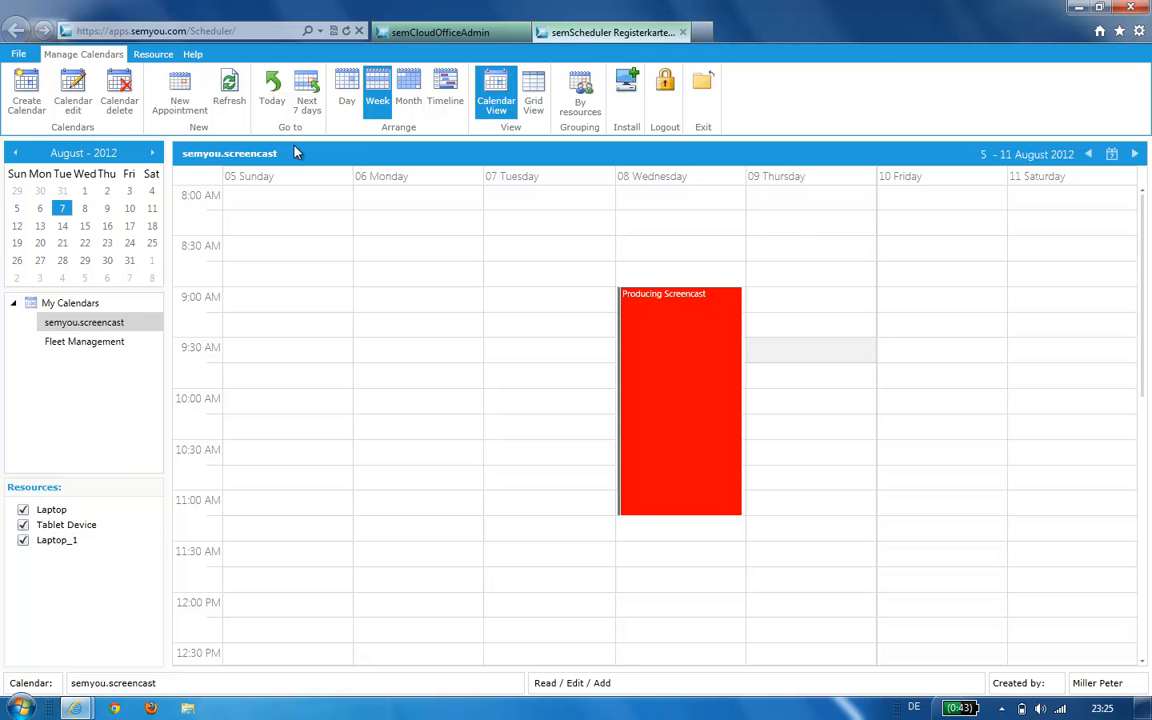
- Start a Thursday 9:30 AM appointment titled Editing Screencast at semyou.towers
click(180, 92)
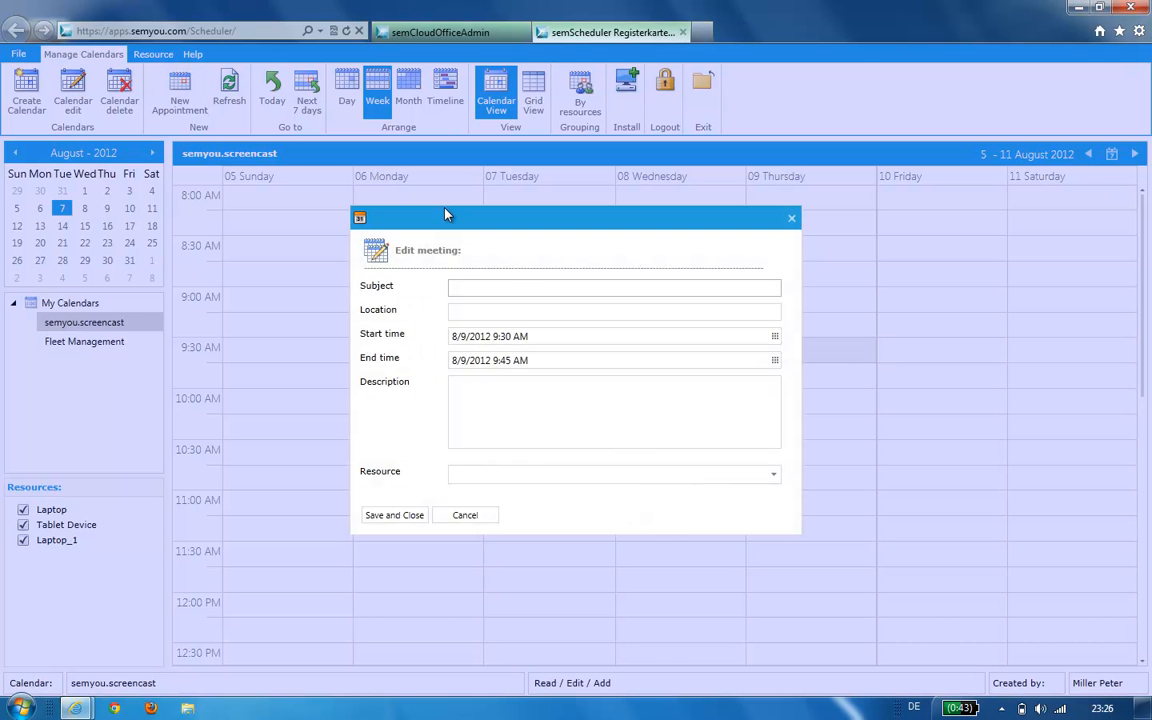
text(Editing Screencast)
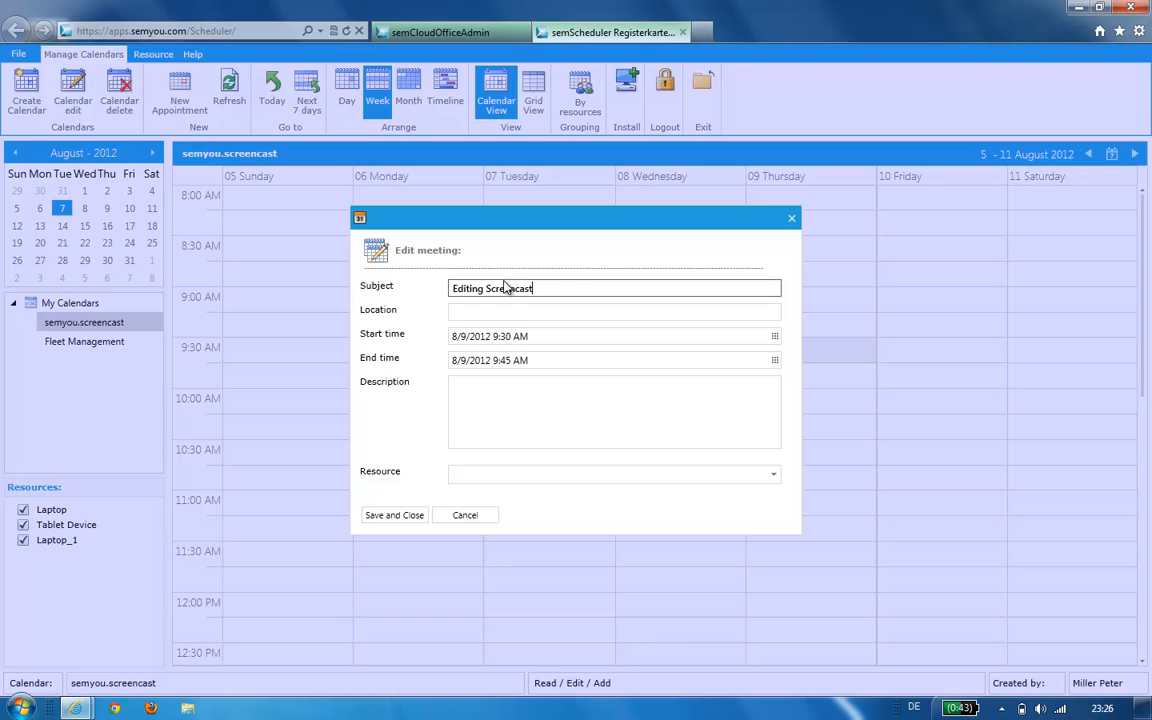
click(506, 313)
text(semyou.towers)
- Set the appointment's end time to 2:15 PM
click(674, 360)
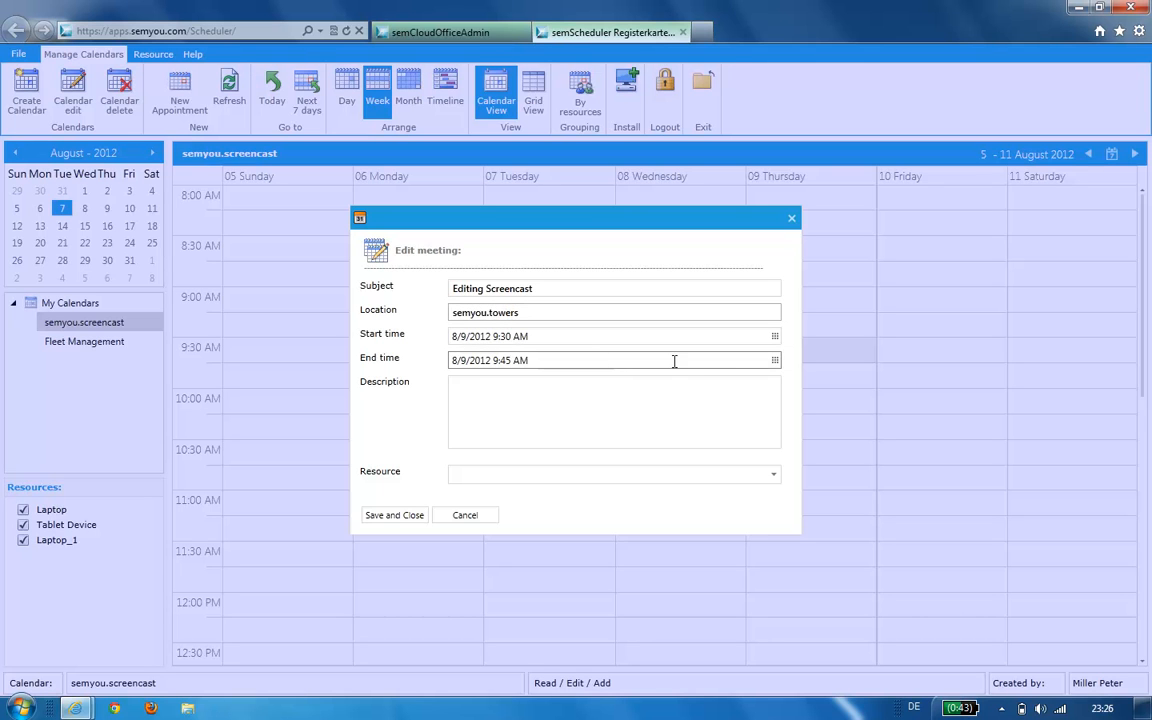
click(775, 361)
click(706, 502)
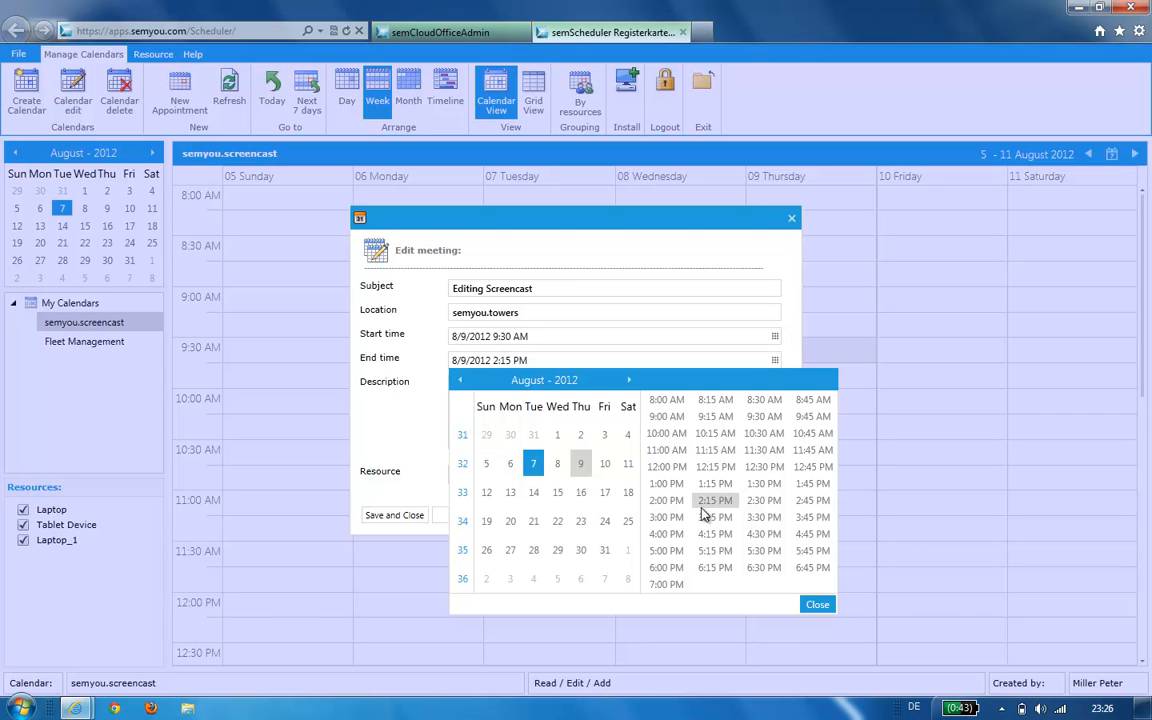
click(406, 452)
- Add description sem.calendar, book the Laptop_1 resource and save the appointment
click(517, 427)
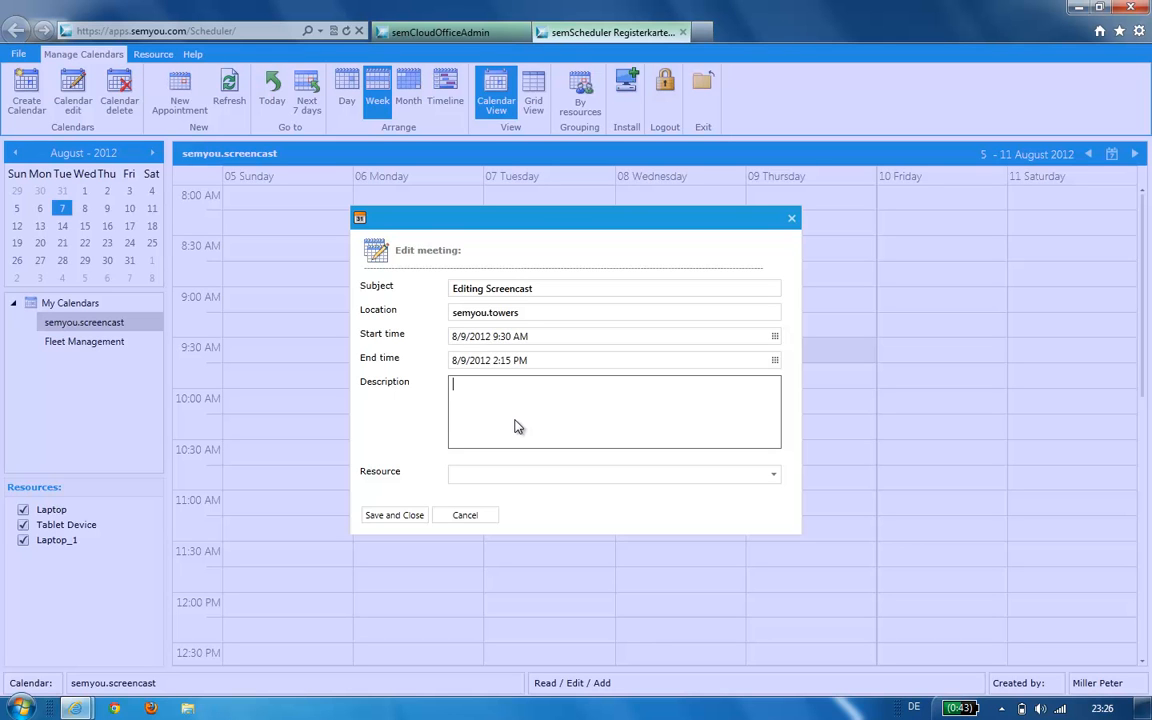
text(sem.calendar)
click(532, 478)
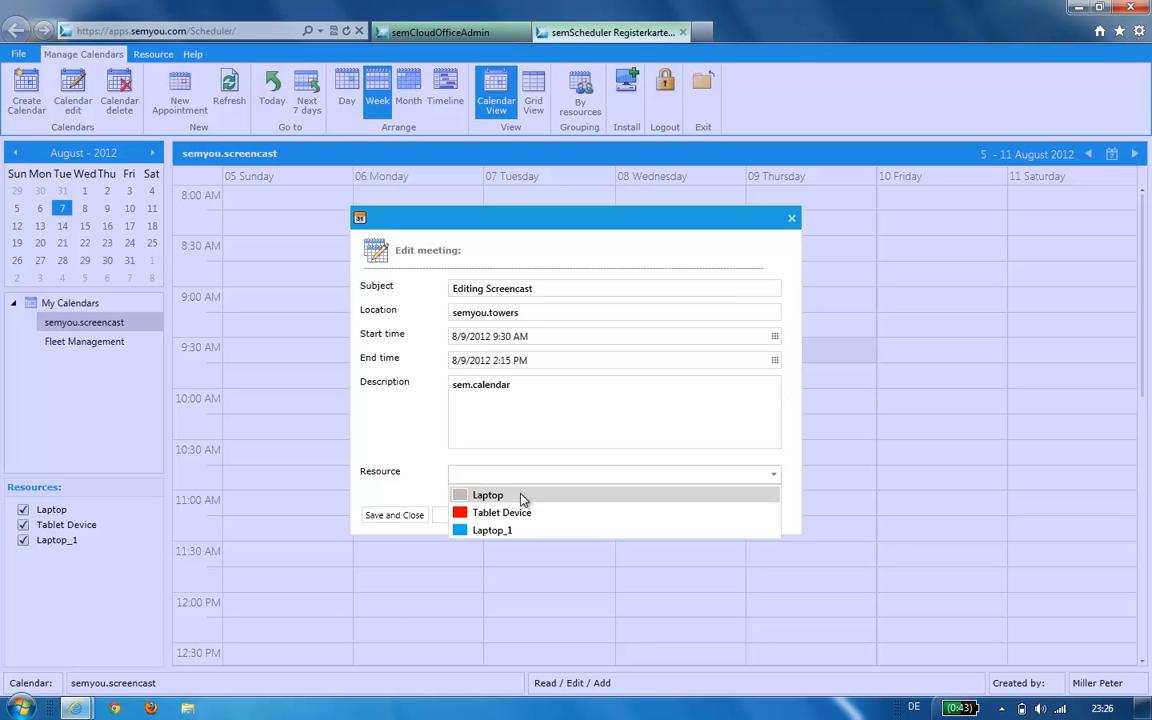
click(514, 531)
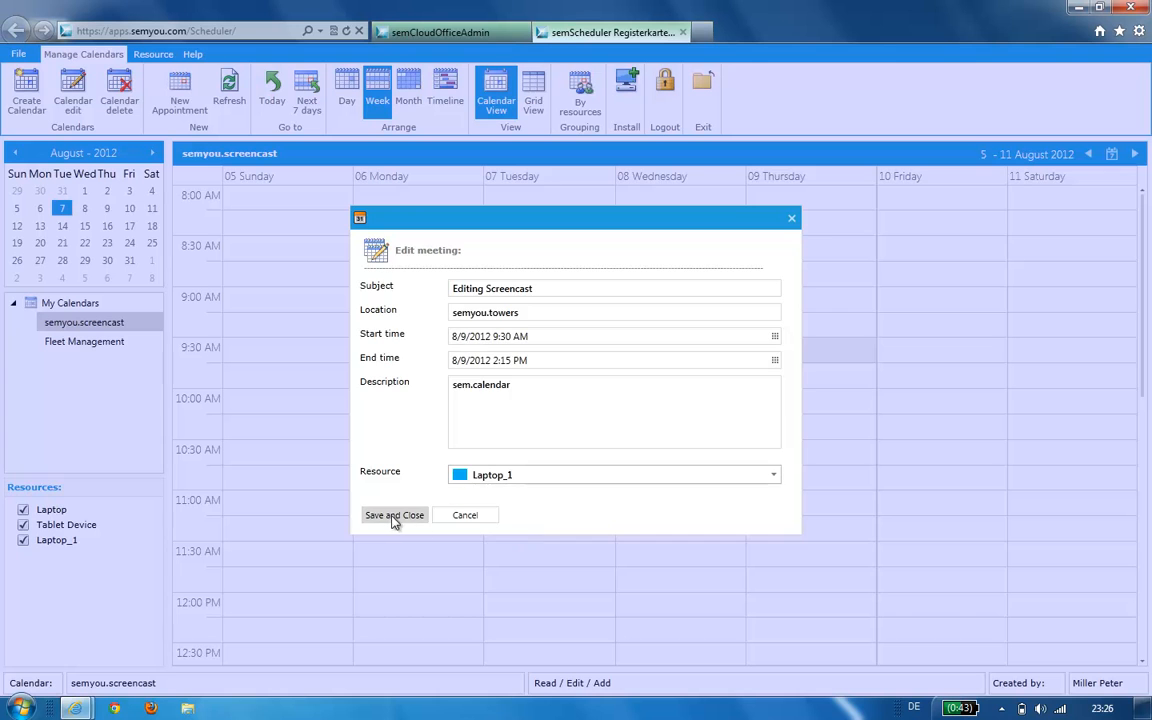
click(392, 520)
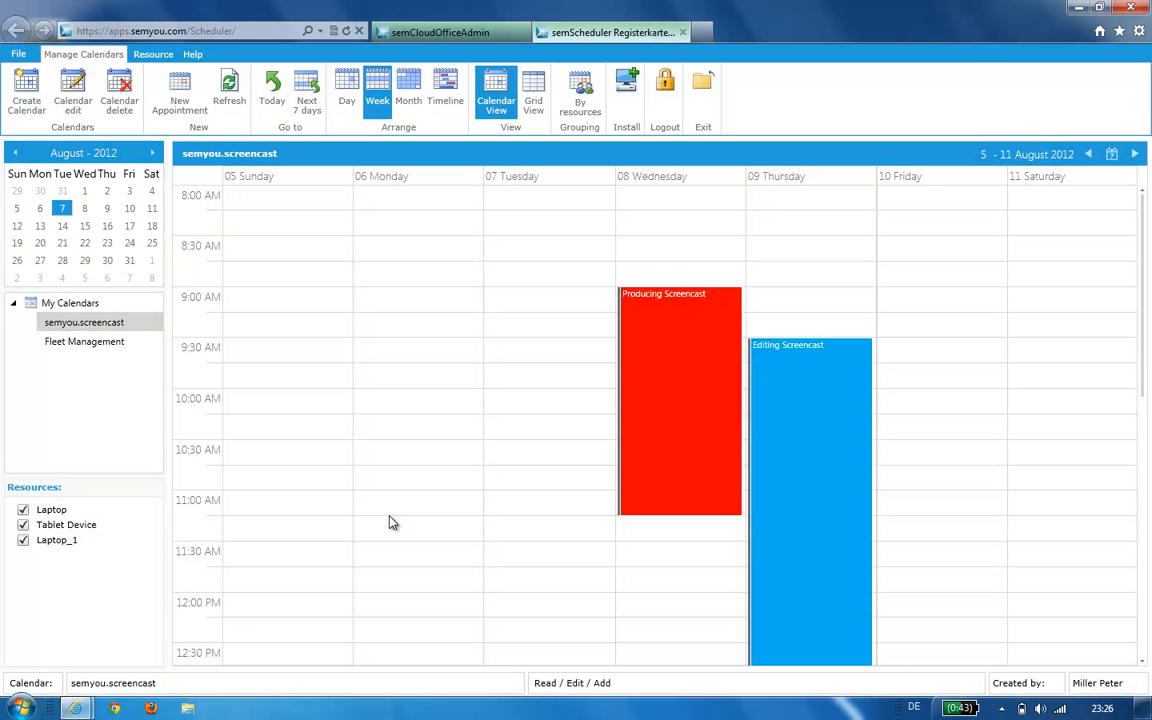
mouse_move(645, 358)
mouse_move(817, 428)
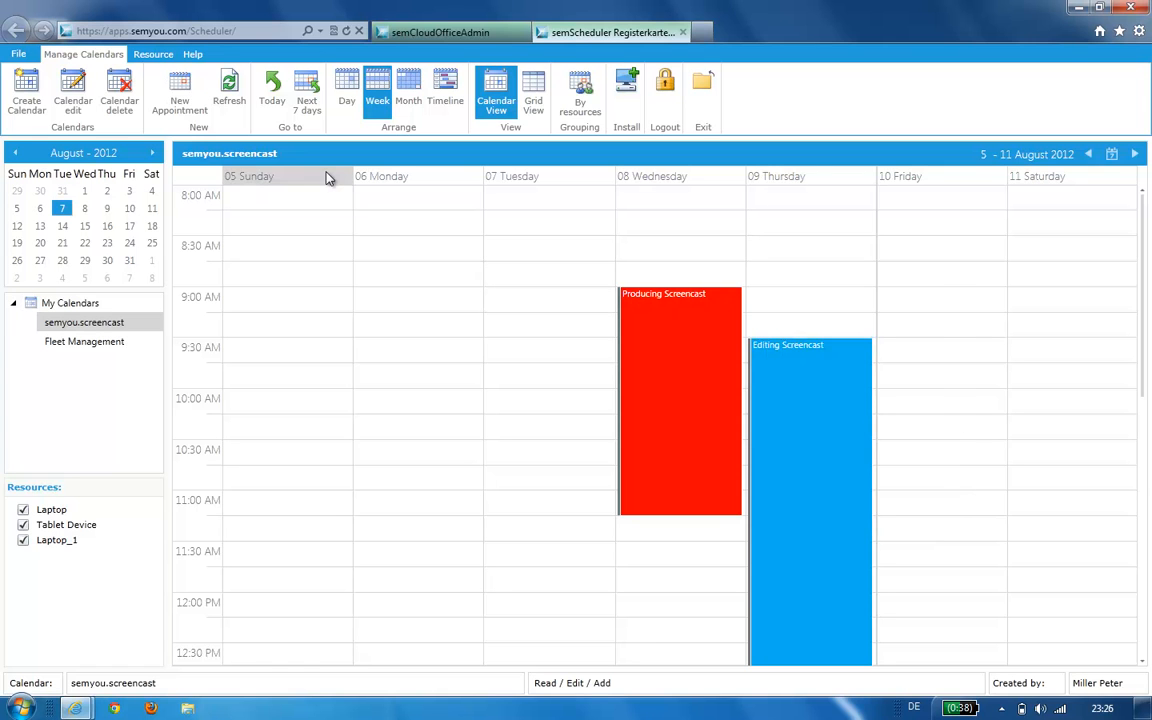
- Start a Friday 9:00 AM appointment titled Quality control screencast at semyou.towers
click(948, 306)
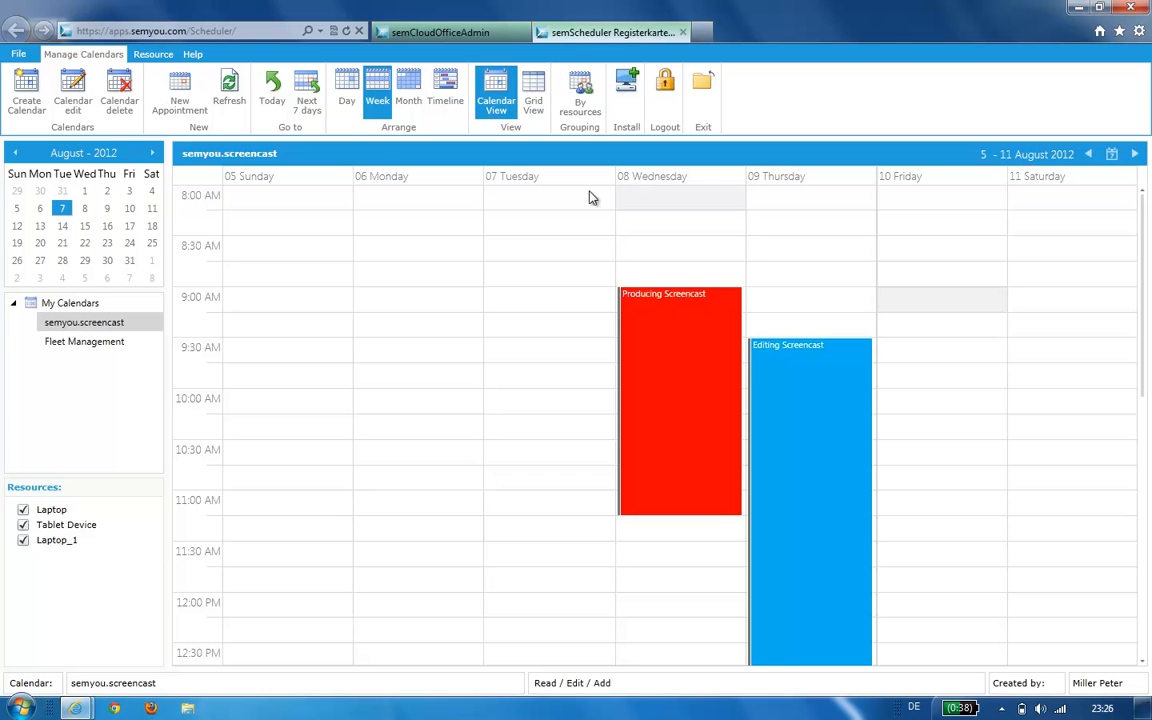
click(186, 90)
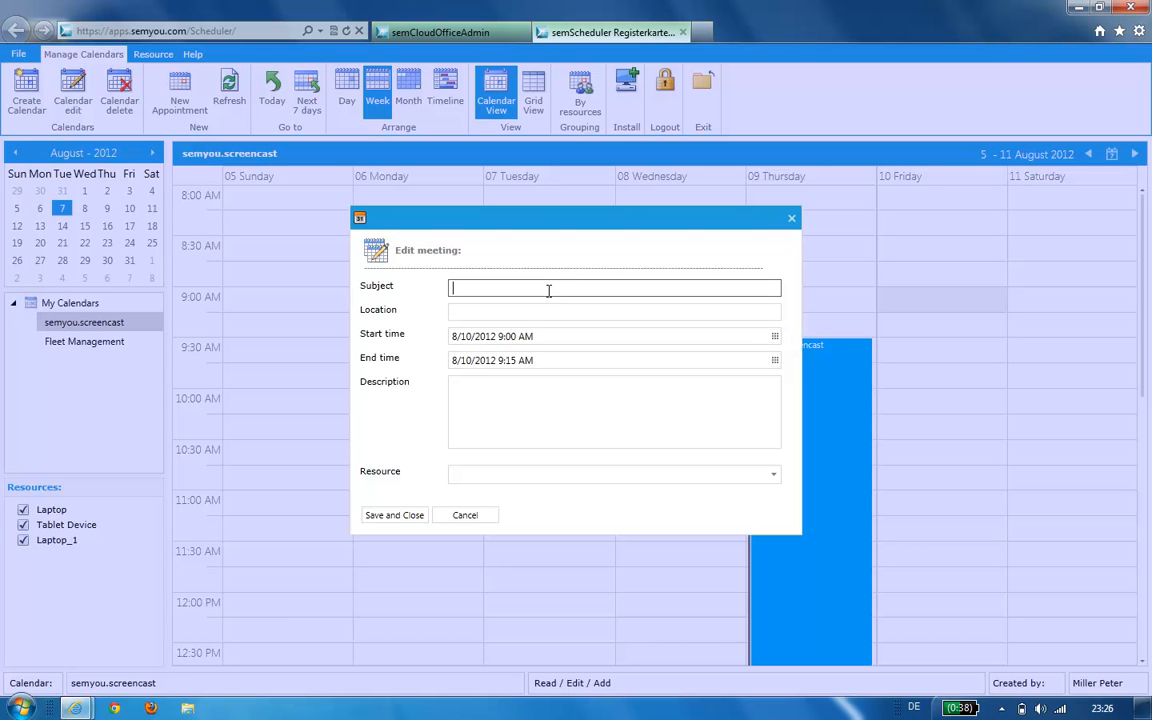
text(Quality control screencast)
click(544, 312)
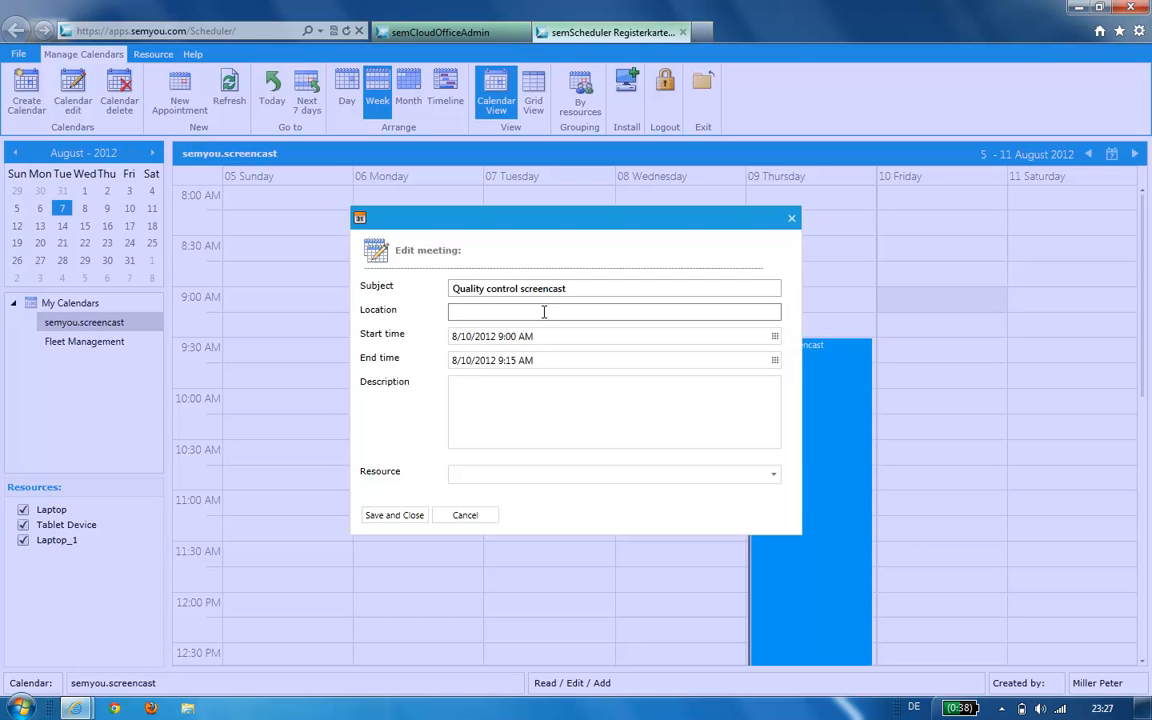
text(semyou)
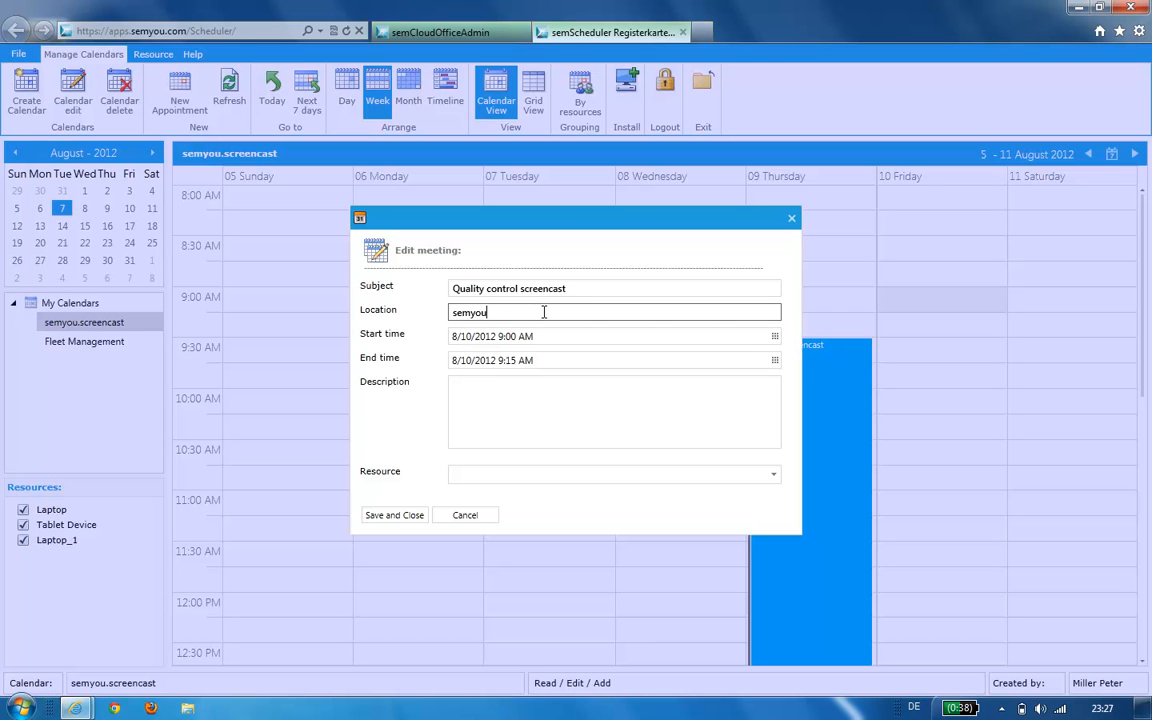
text(.towers)
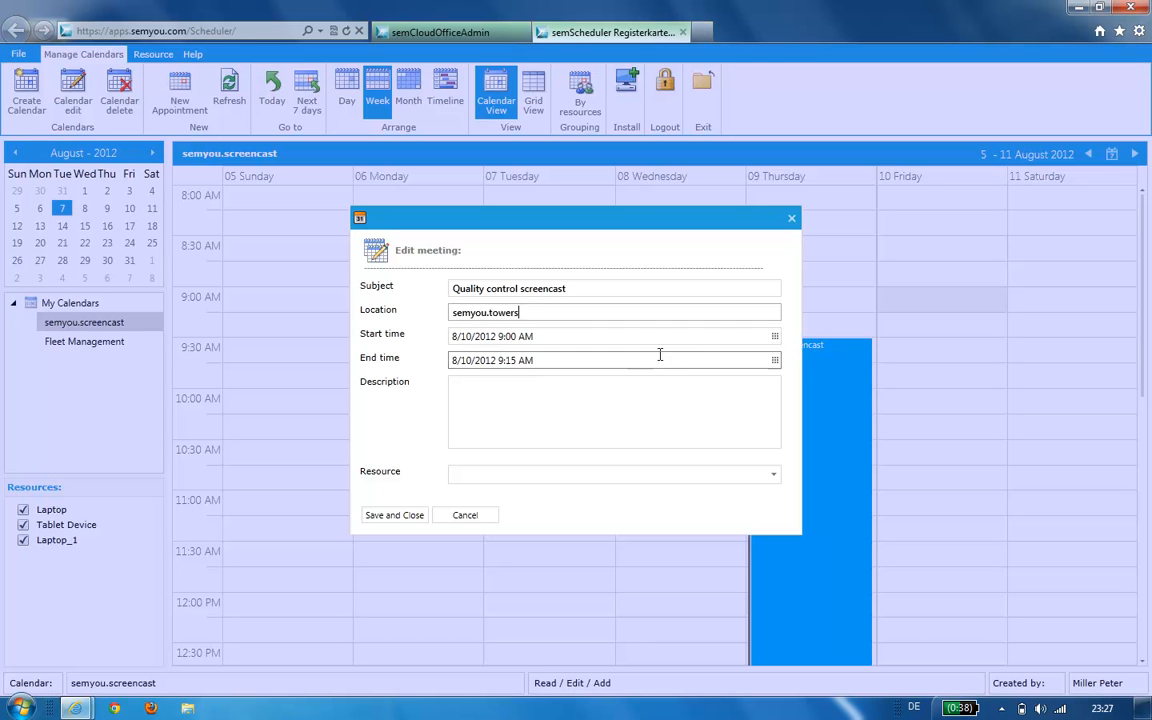
- Set the appointment's end time to 3:15 PM
click(774, 360)
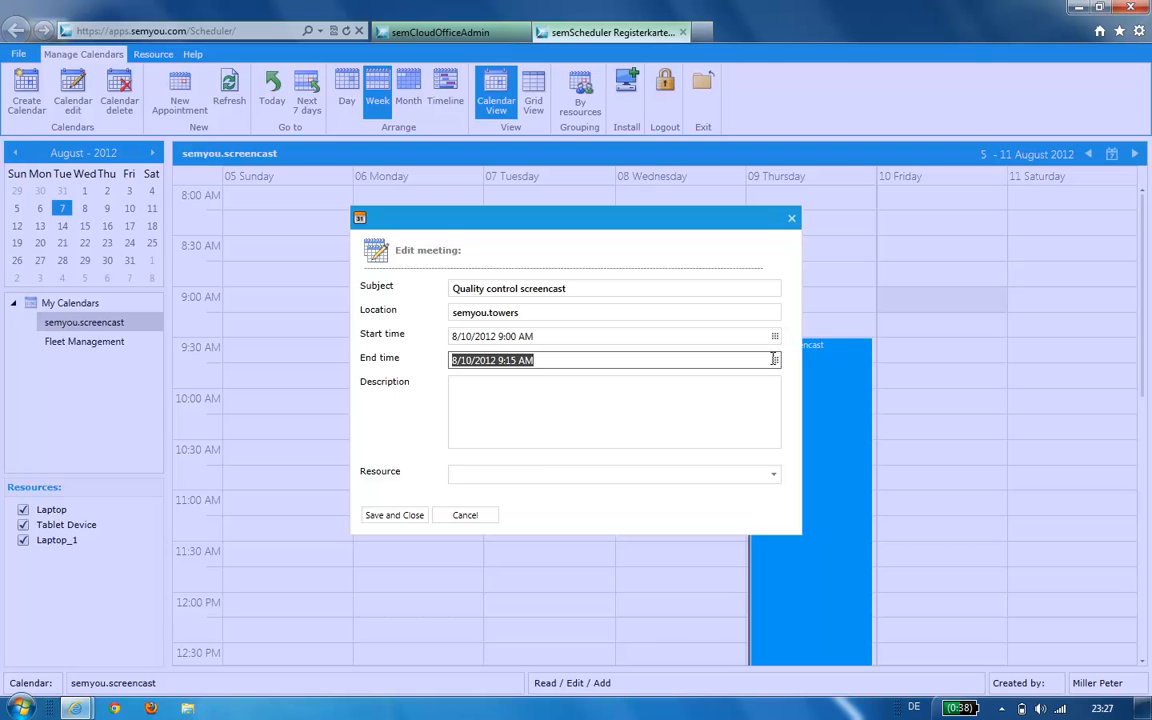
click(775, 362)
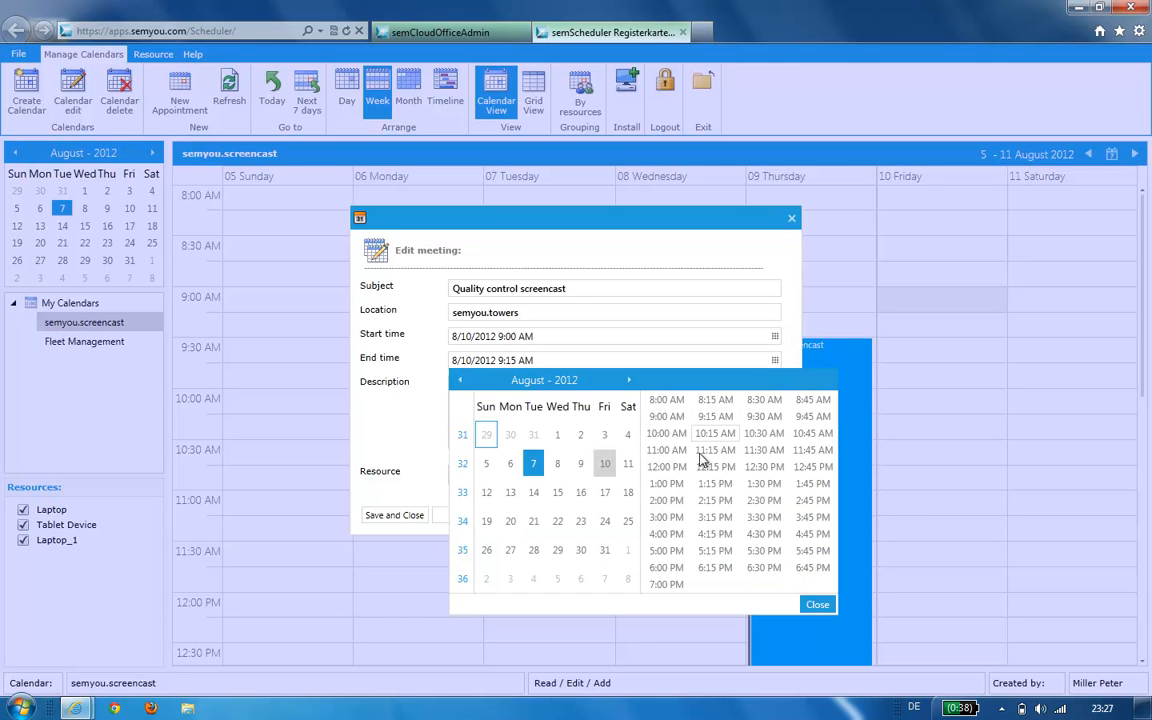
click(735, 517)
- Add description sem.calendar, book the Laptop resource and save the appointment
click(510, 429)
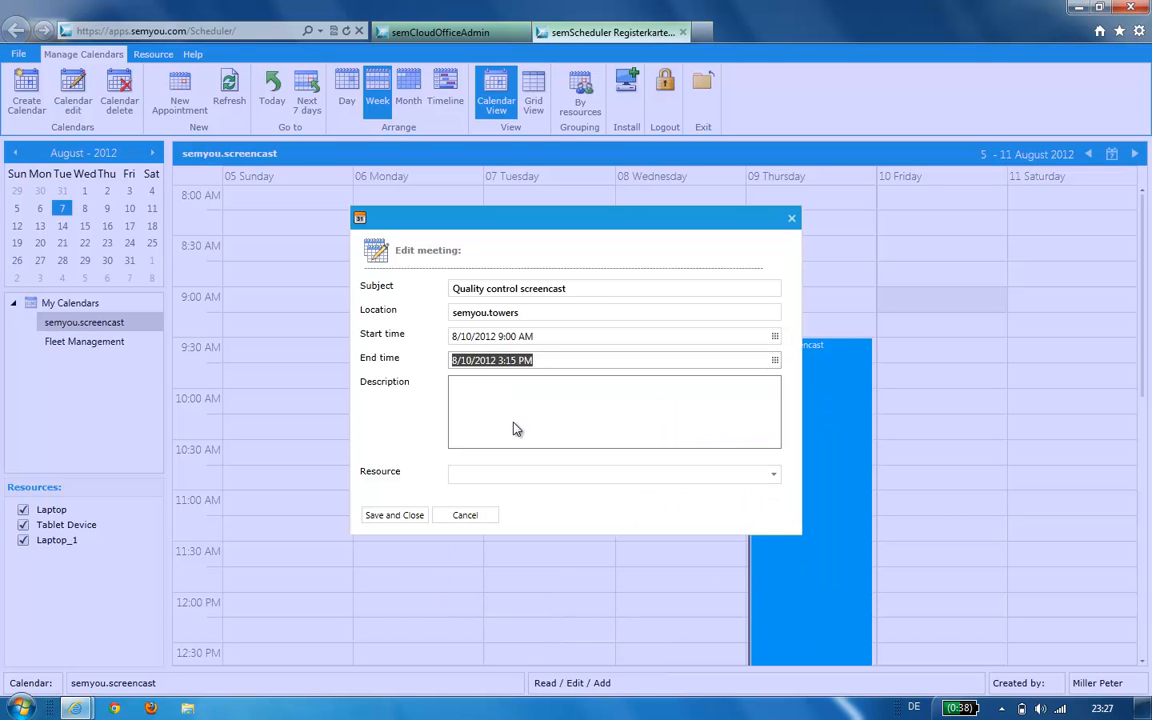
text(sem)
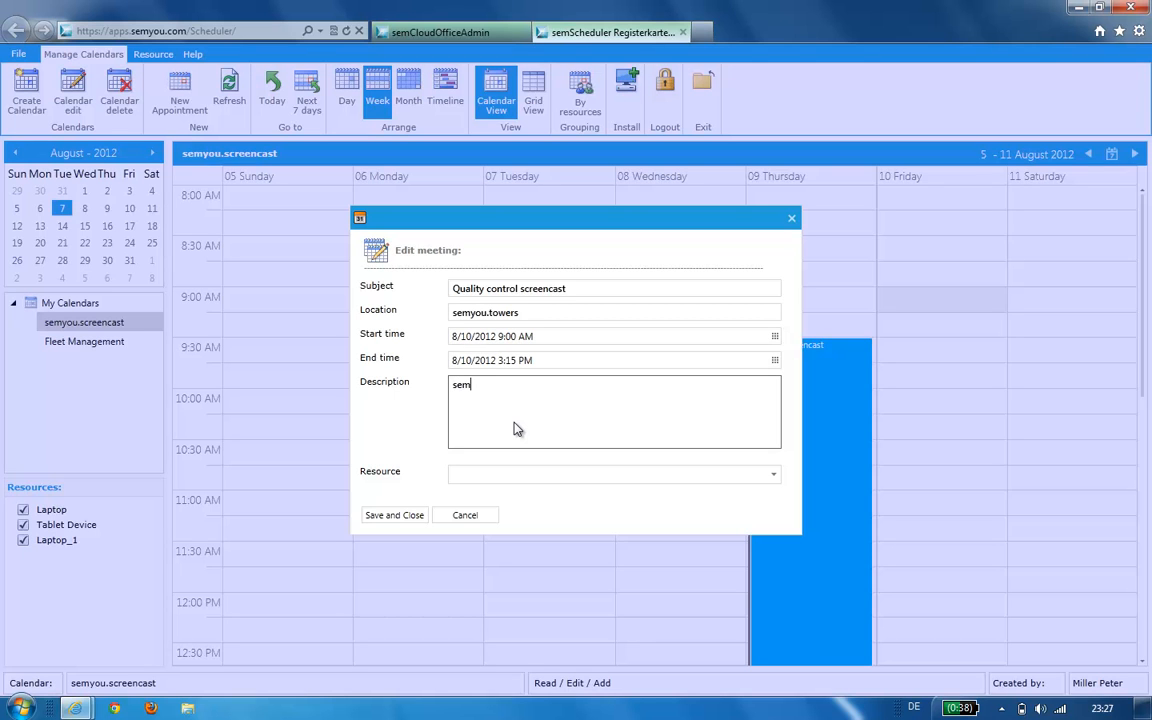
text(.calendar)
click(574, 477)
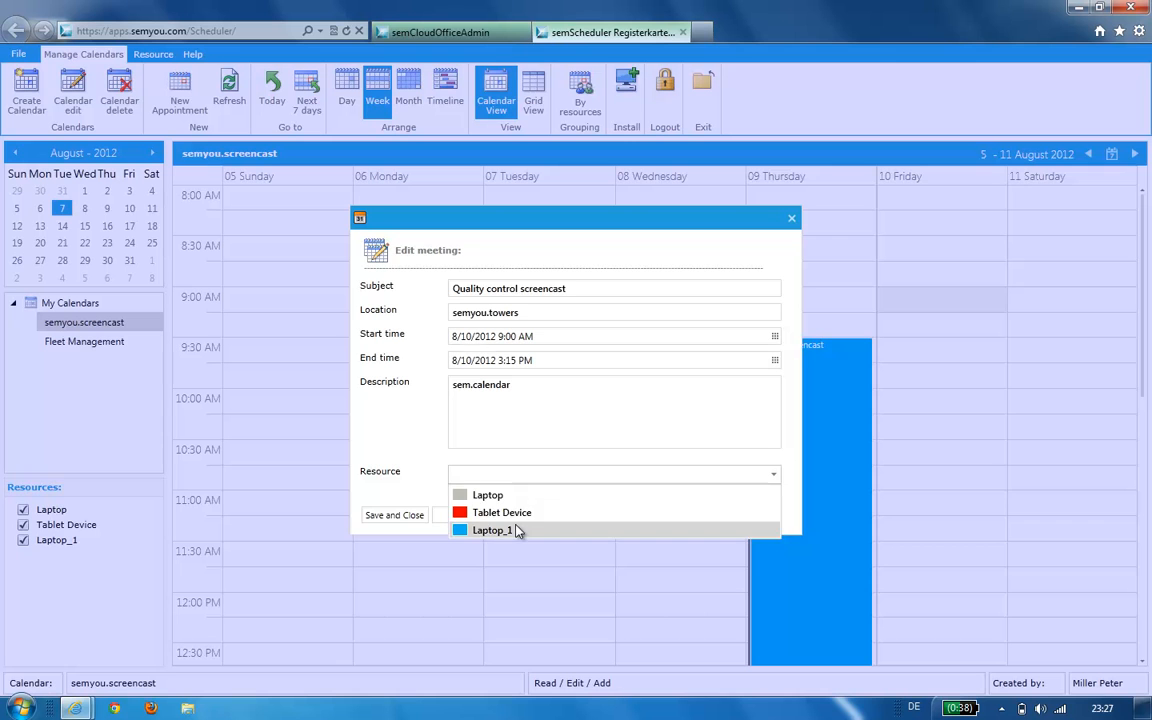
click(505, 495)
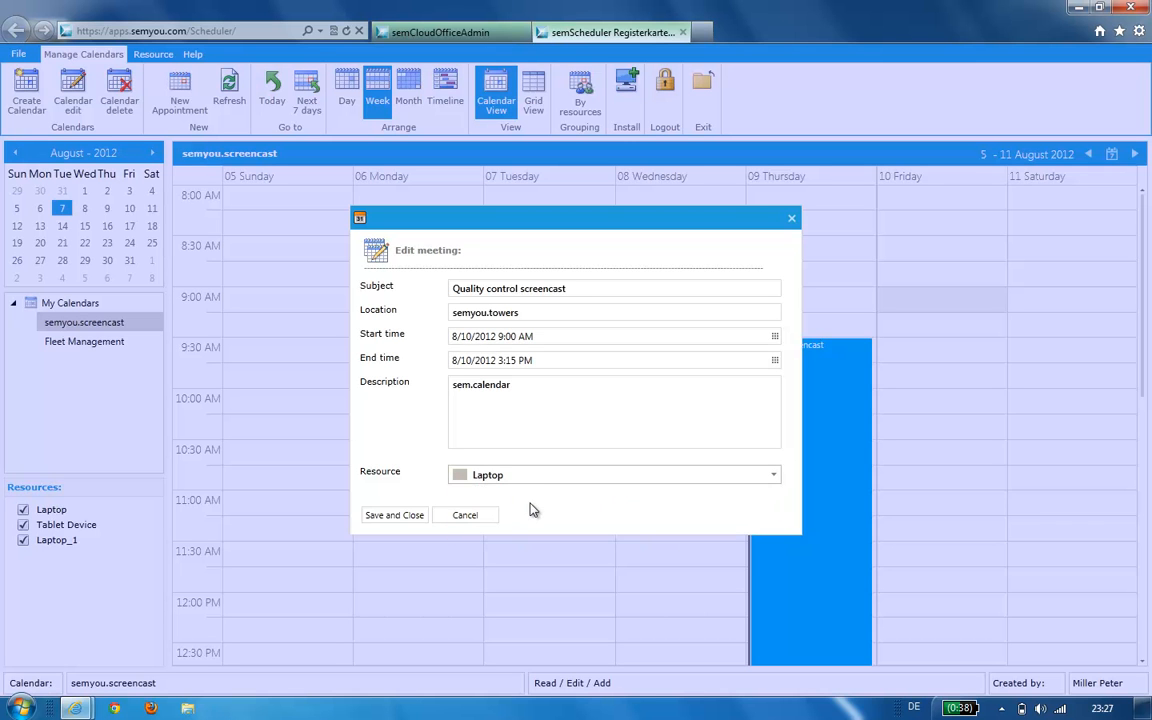
click(390, 515)
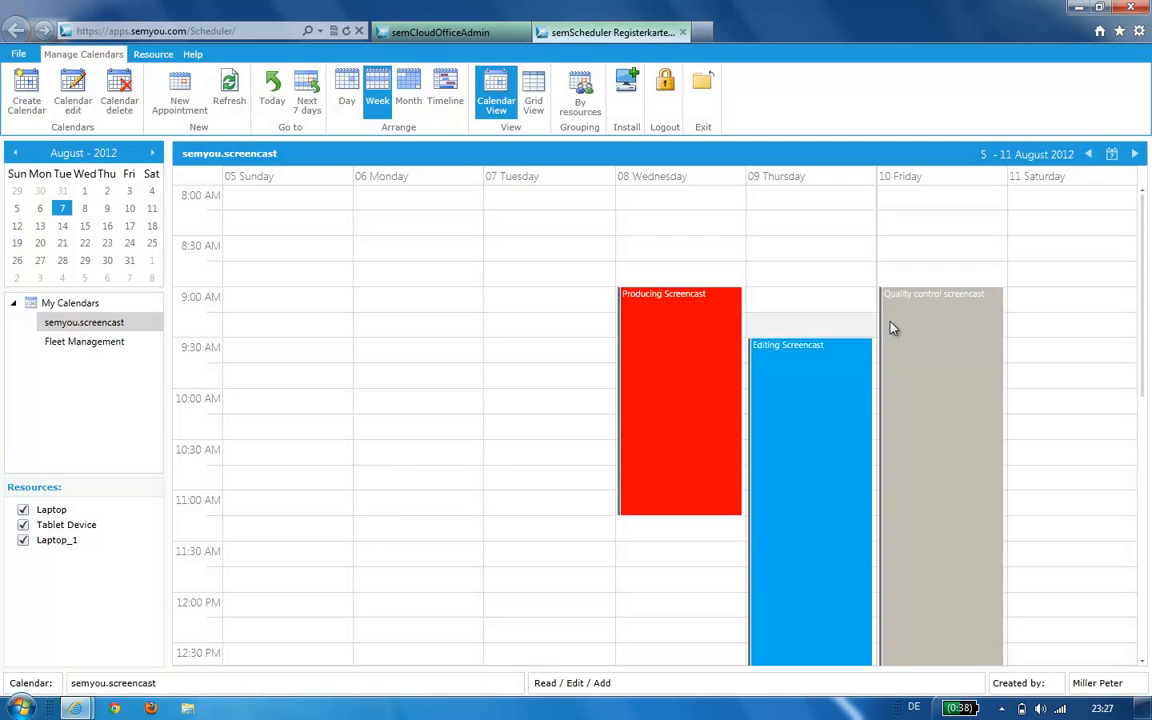
- Drag the Thursday Editing Screencast appointment so it starts at 10:00 AM
mouse_move(931, 359)
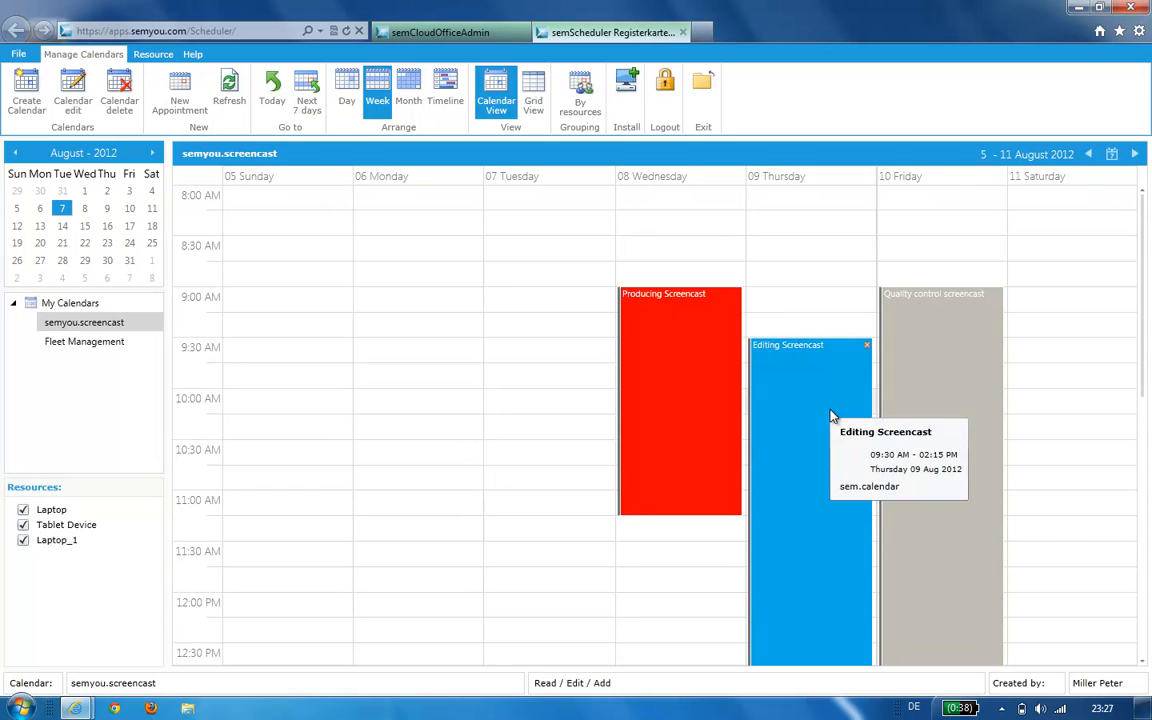
mouse_move(812, 389)
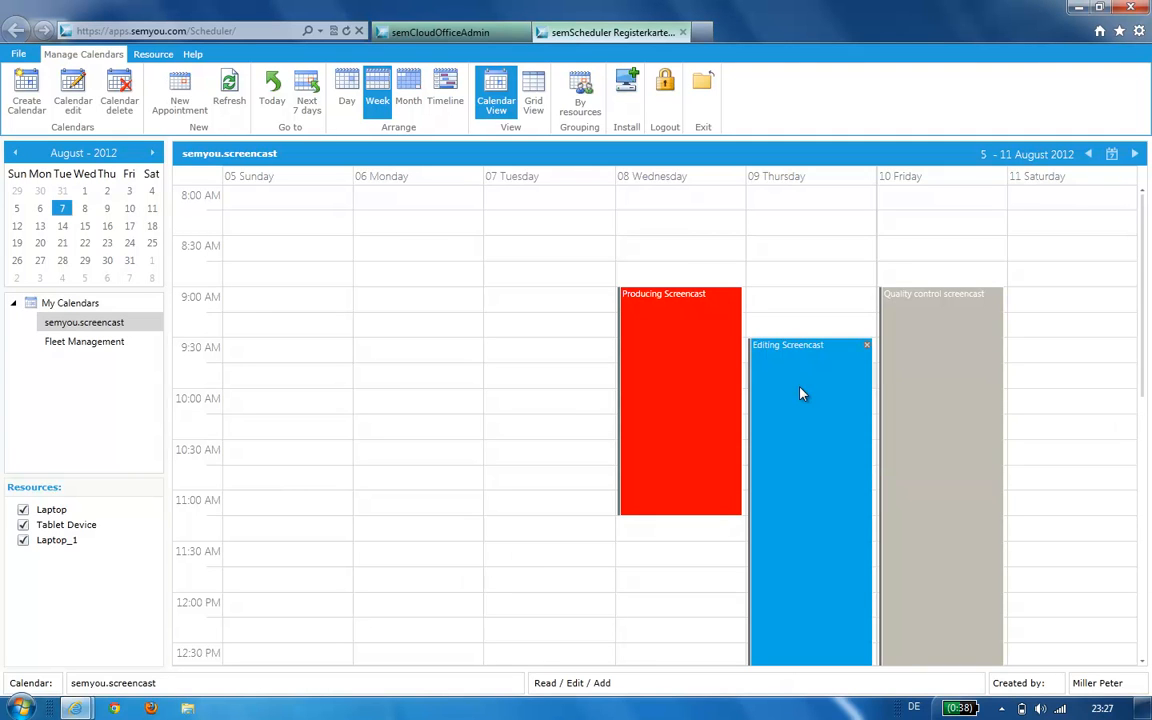
drag(800, 391, 800, 266)
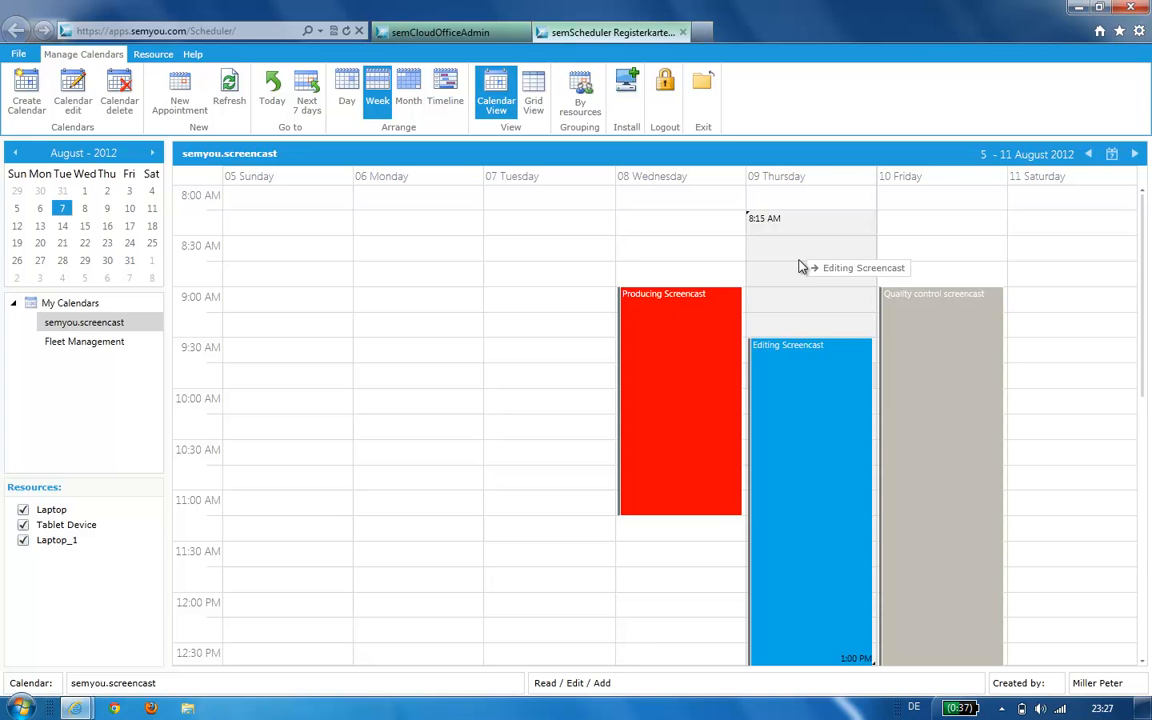
drag(800, 266, 810, 442)
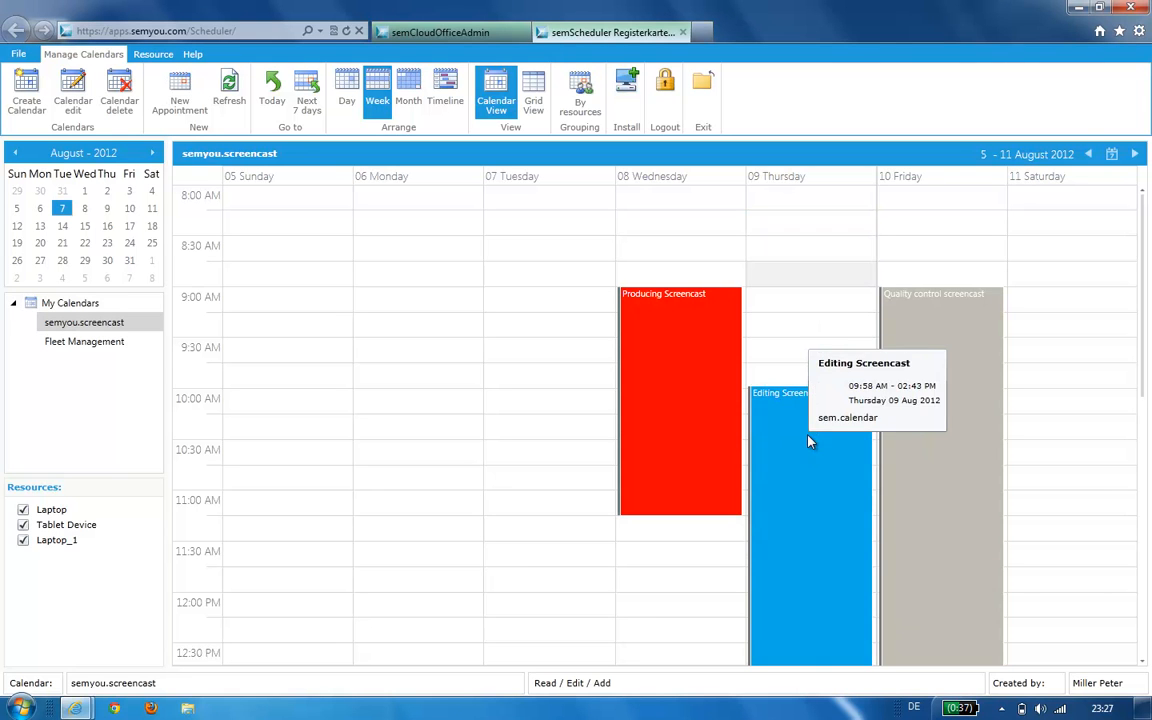
click(345, 90)
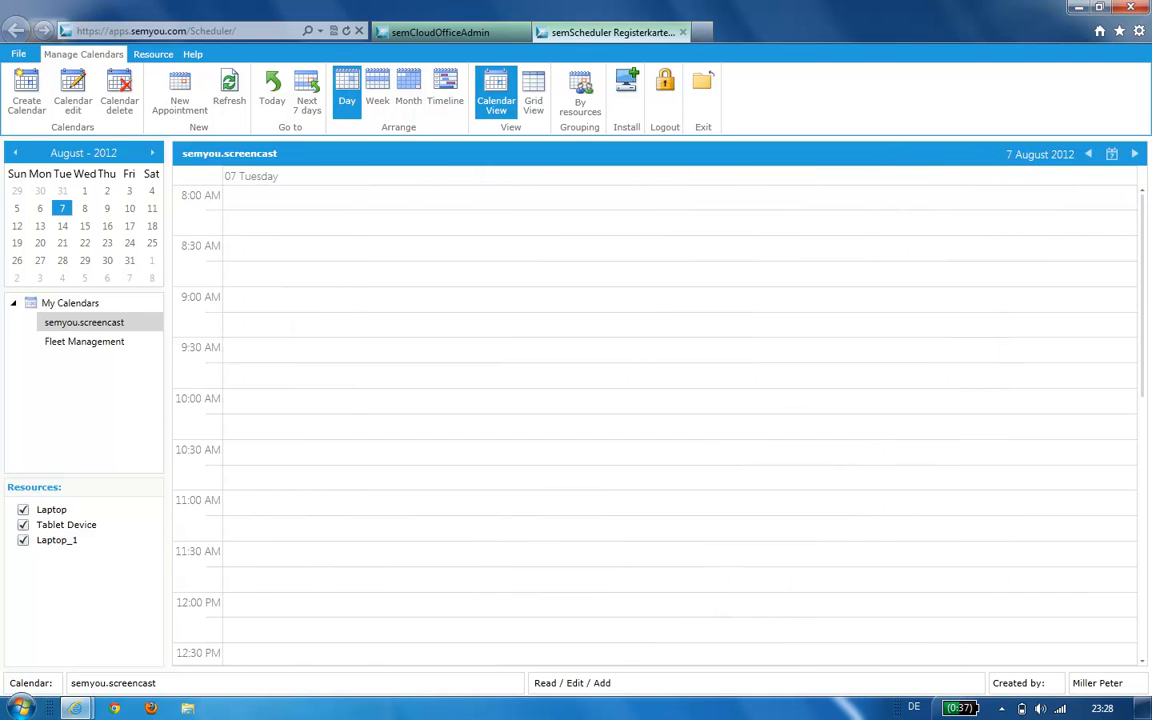
click(1135, 155)
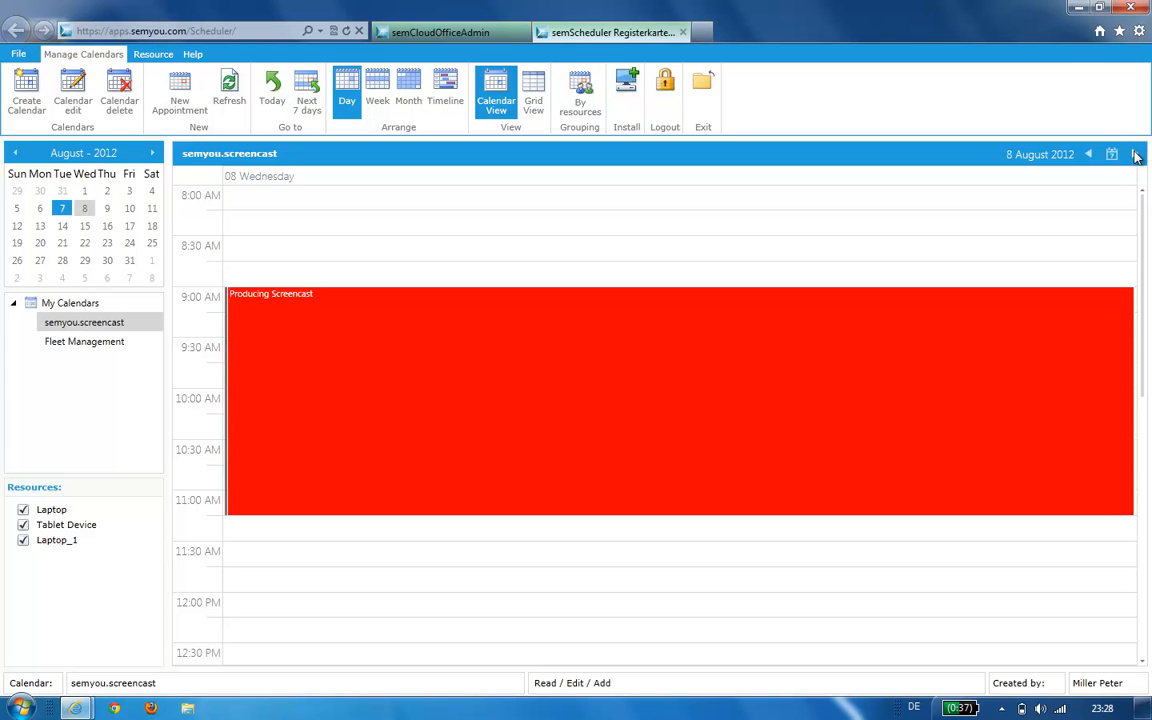
click(409, 89)
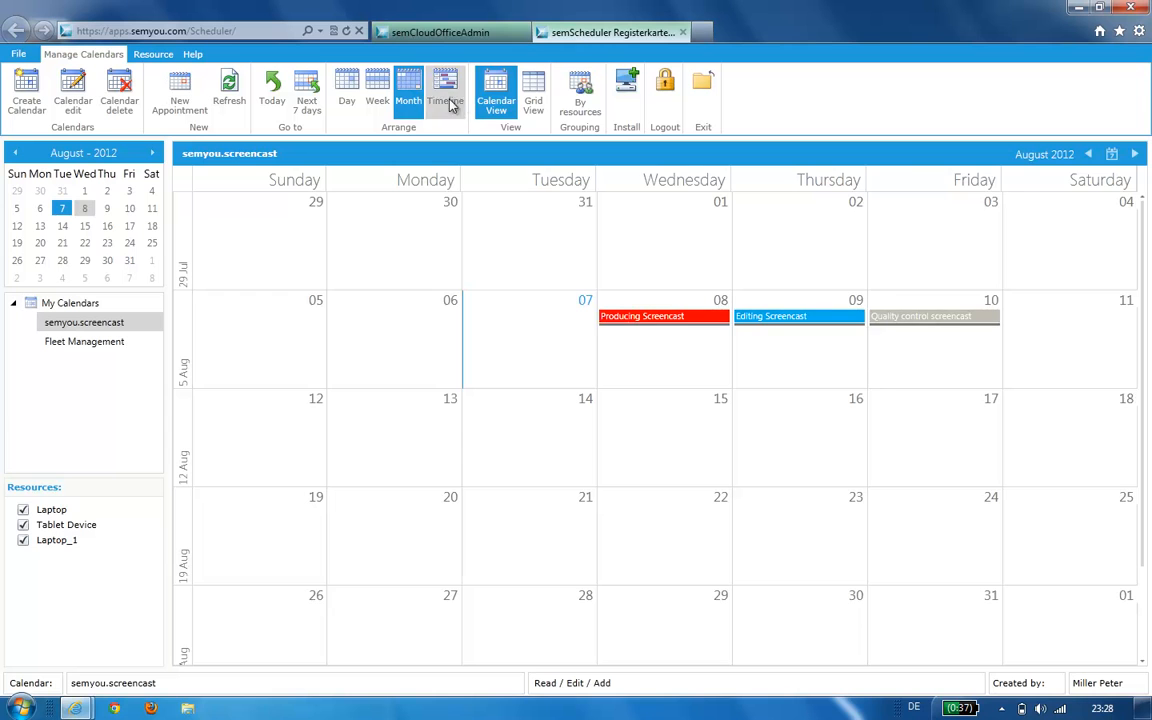
click(455, 97)
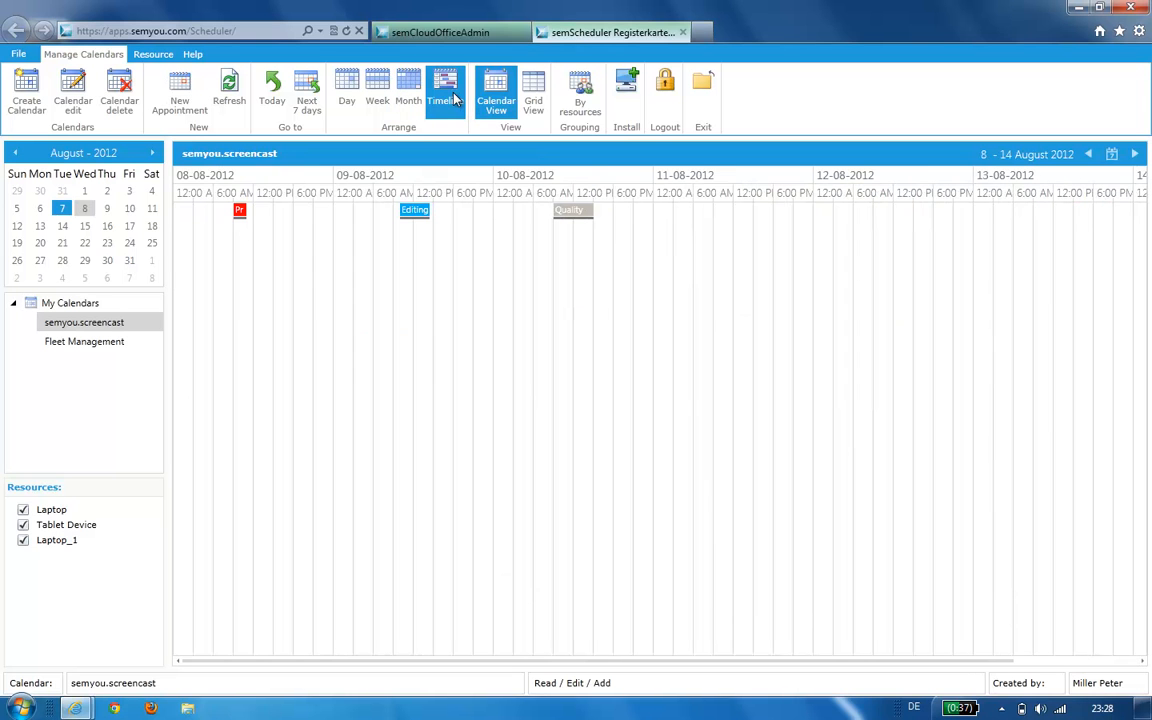
click(380, 90)
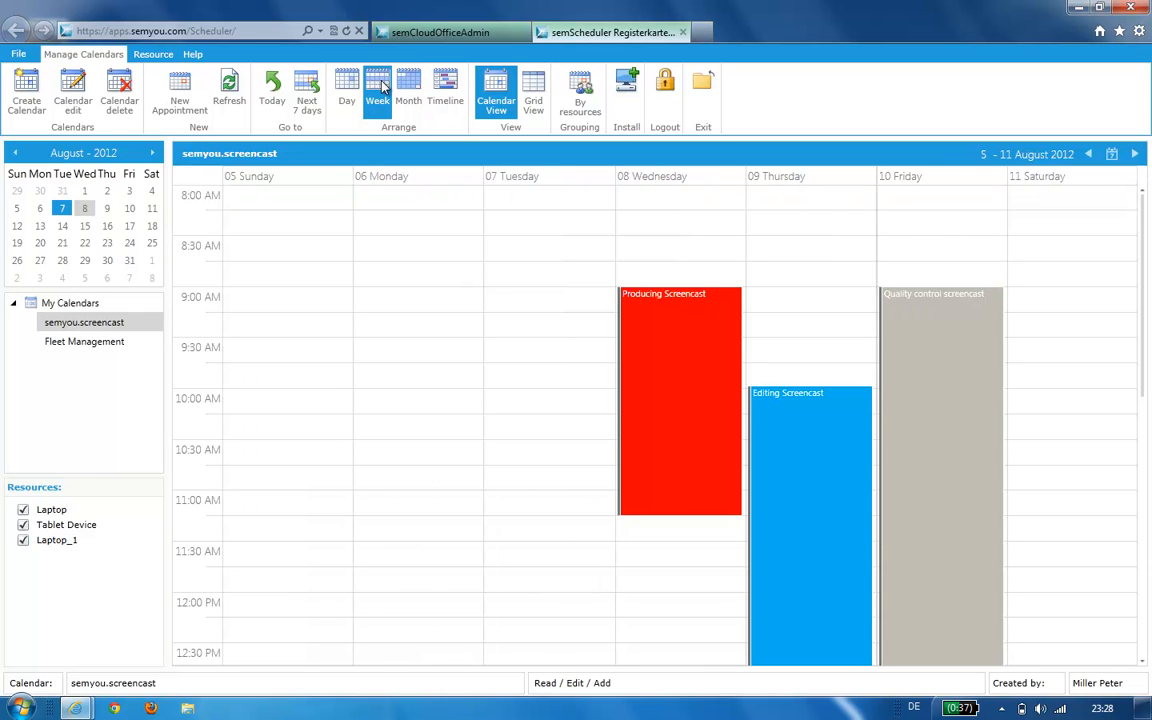
- Check the Grid View, then group the week's calendar by resources and scroll across Laptop and Tablet Device
click(535, 98)
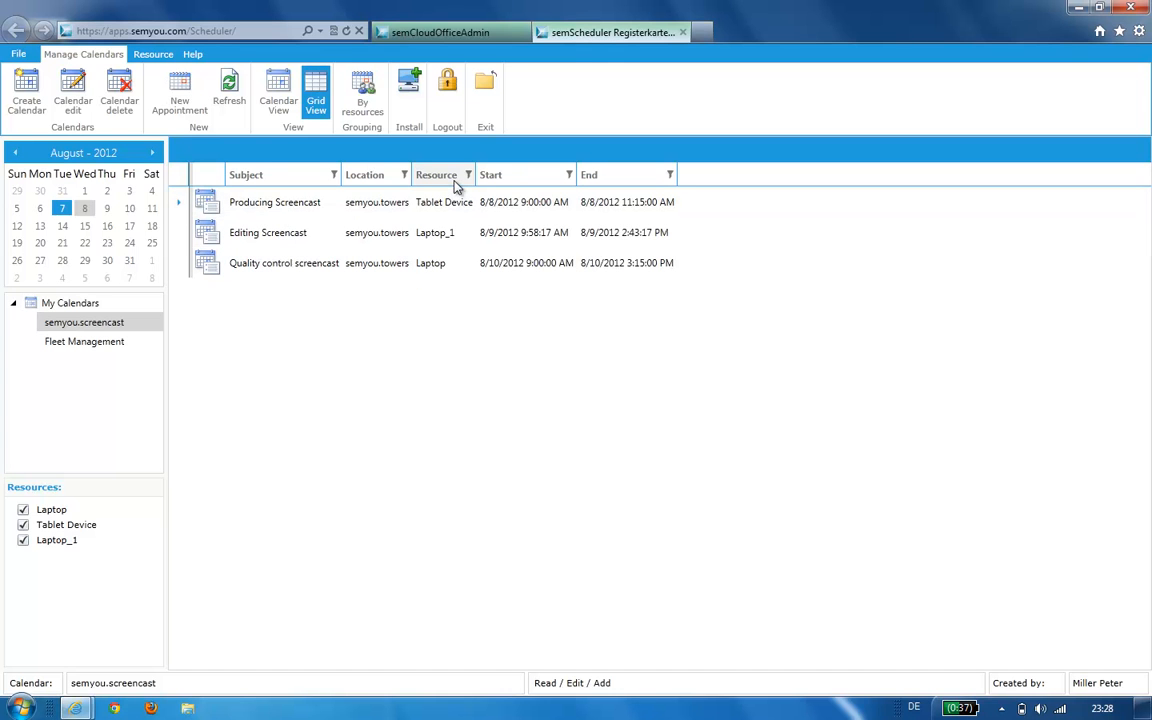
click(277, 100)
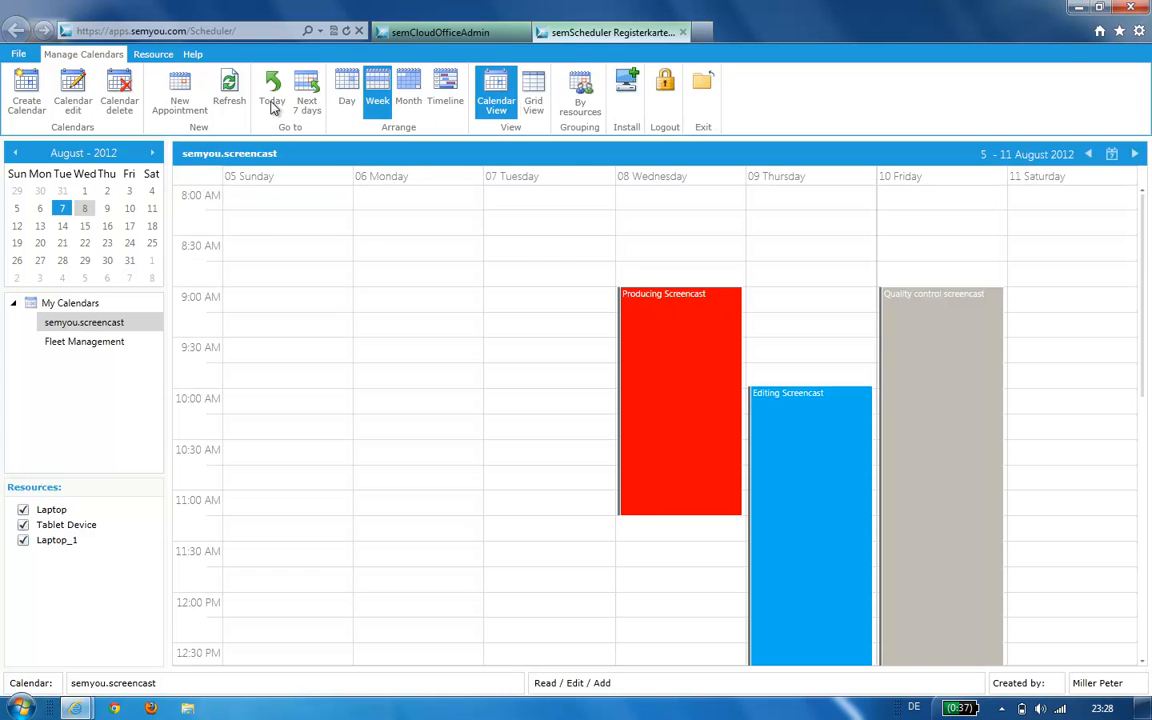
click(578, 96)
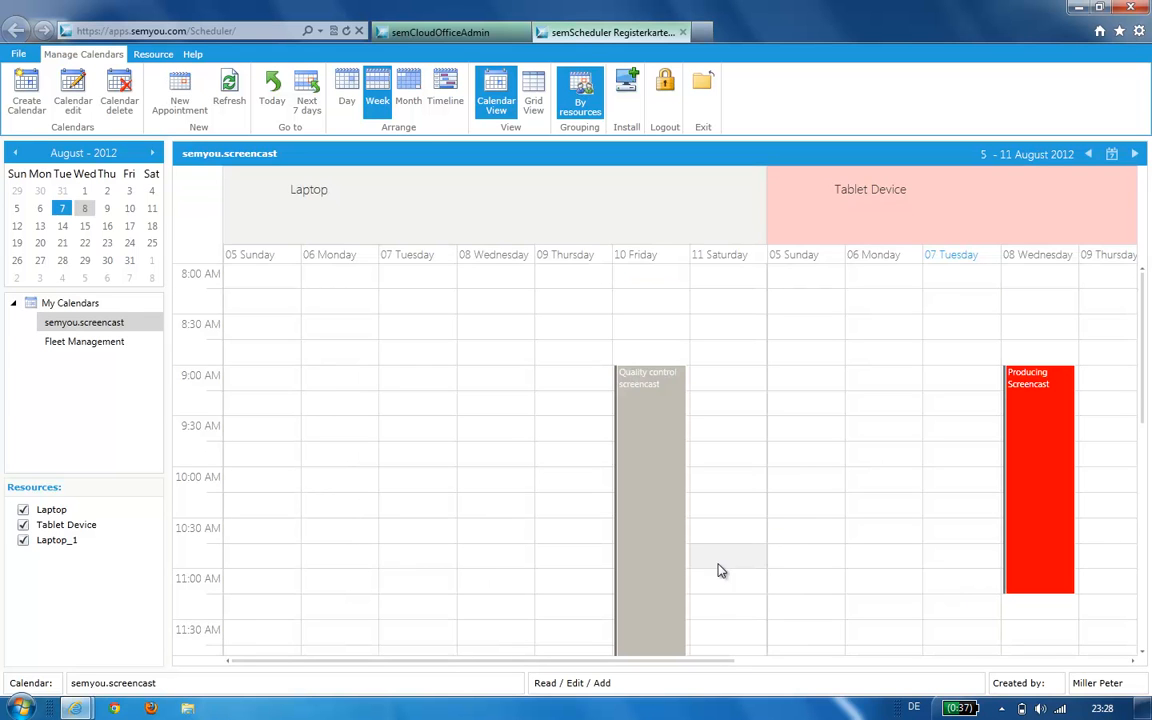
drag(707, 665, 620, 673)
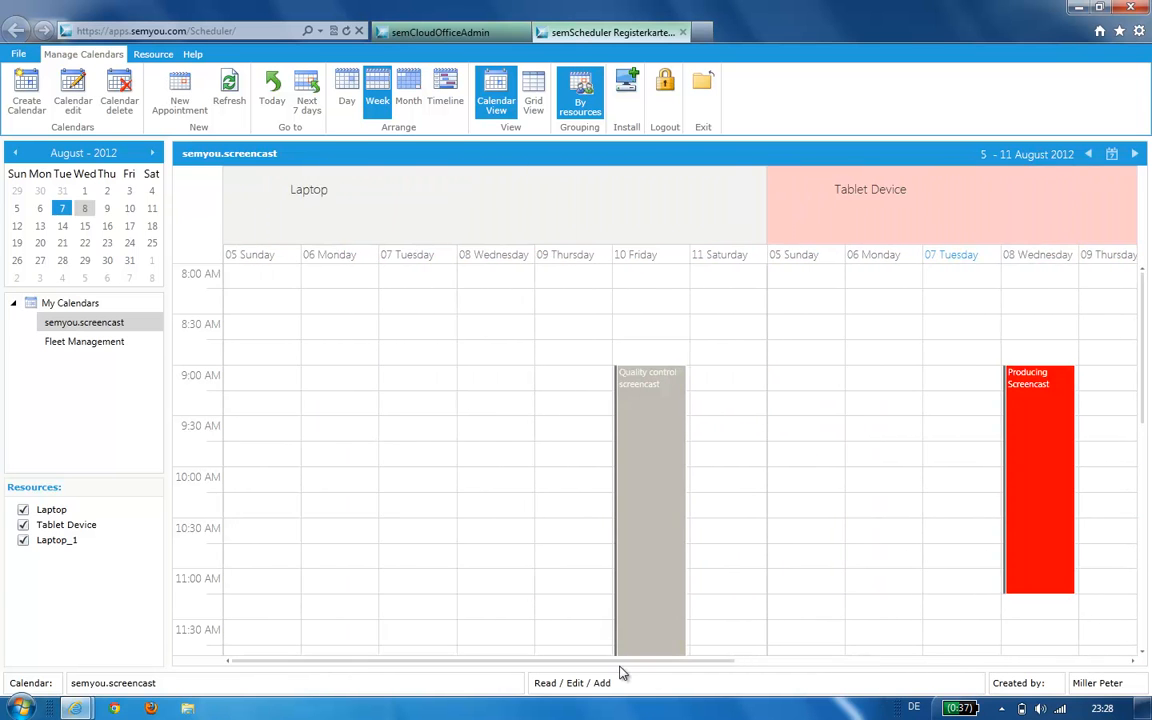